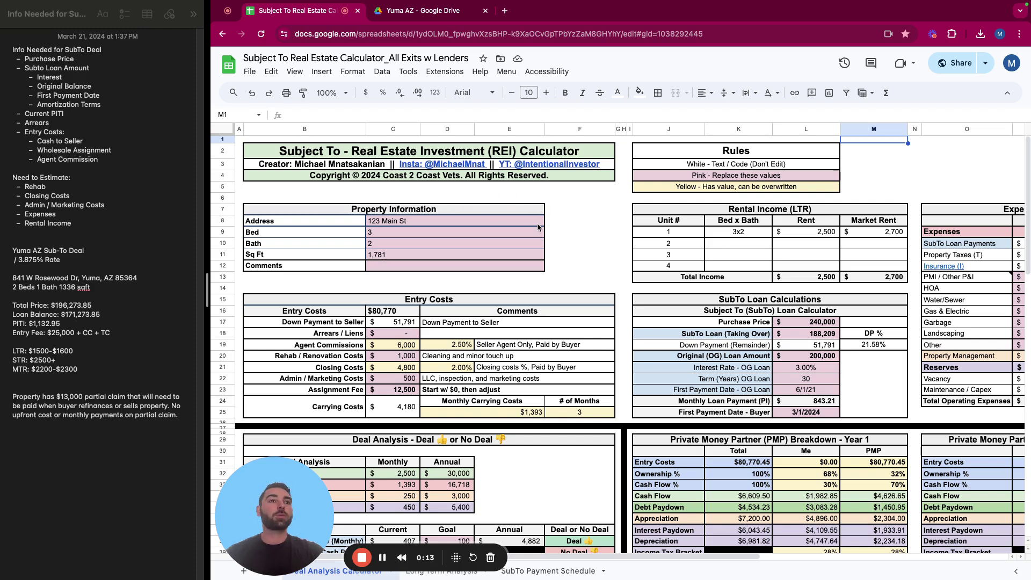
click(99, 305)
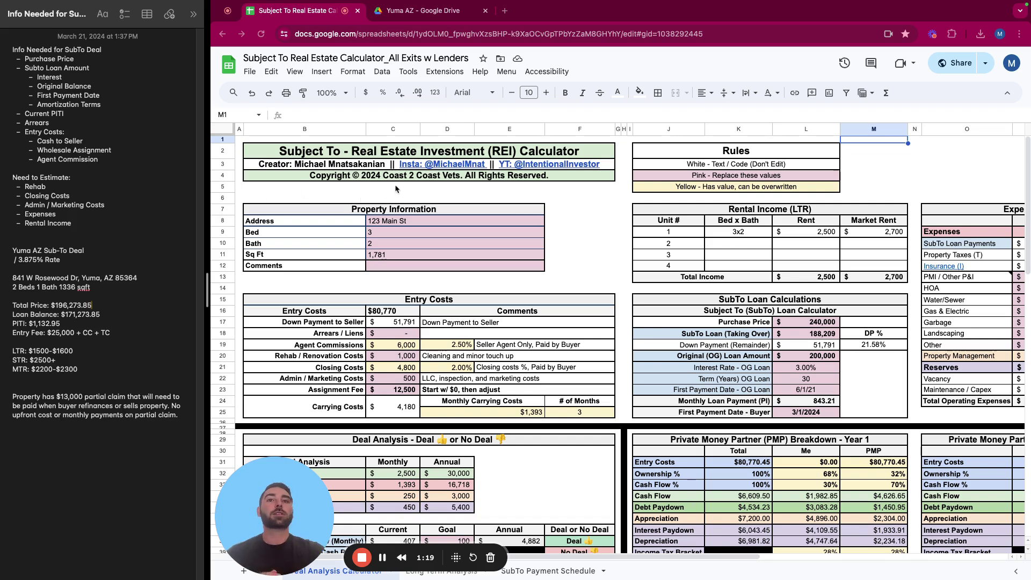
click(111, 215)
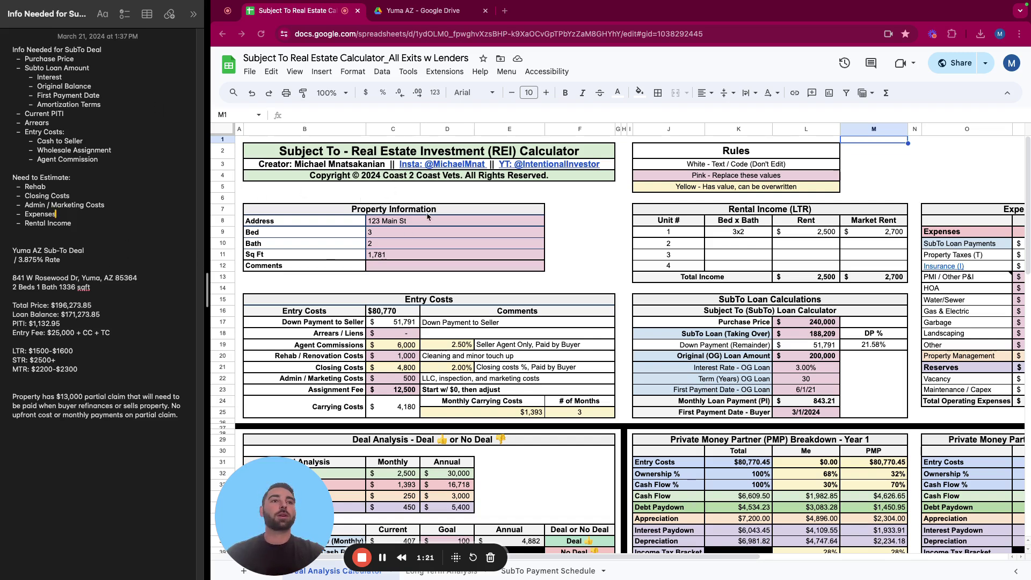
Fill in the property information with address Yuma Az, 2 bed, 1 bath and 1336 sq ft
click(421, 222)
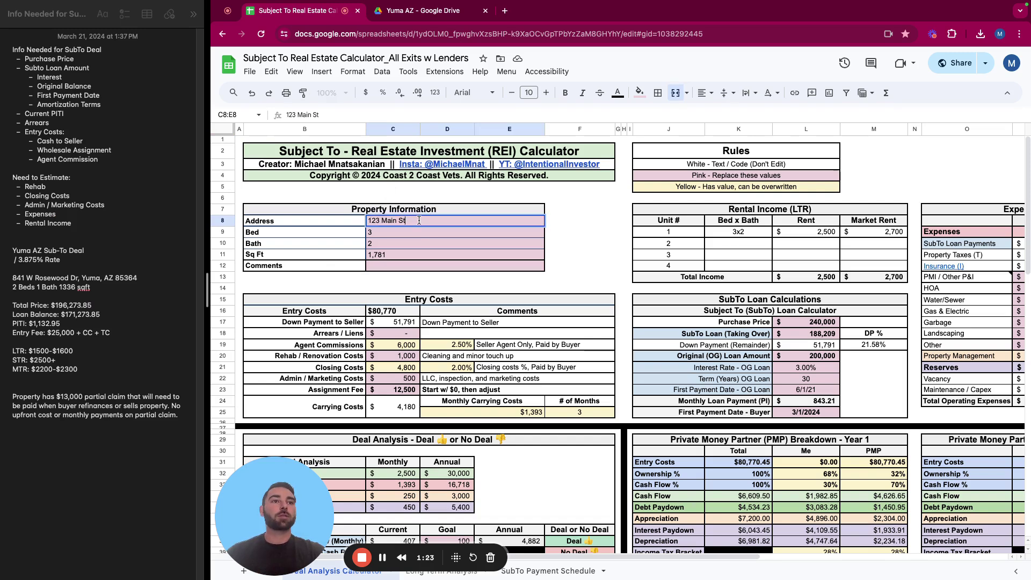
text(Yuma Az)
key(Return)
text(2)
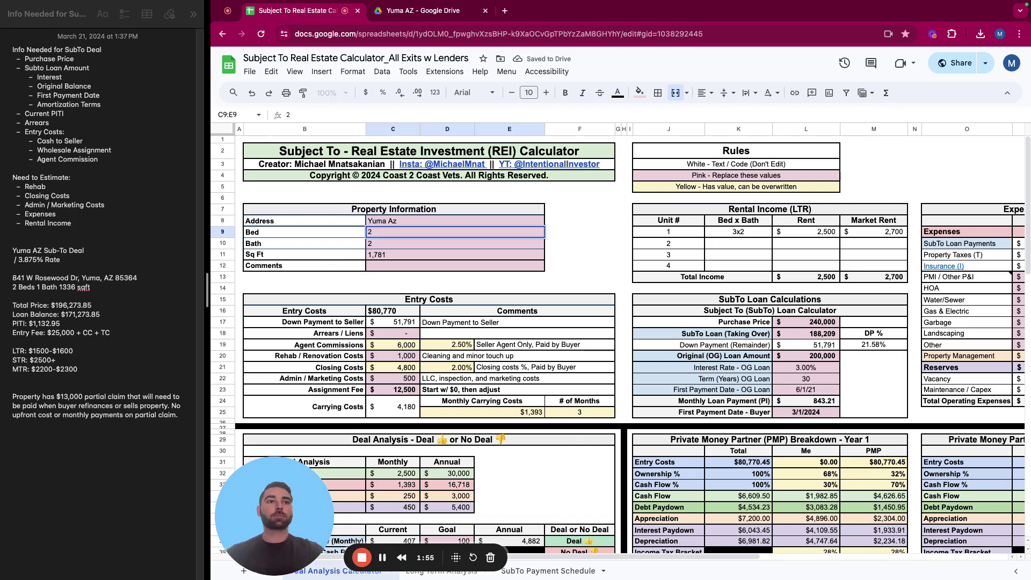
key(Return)
text(1)
key(Return)
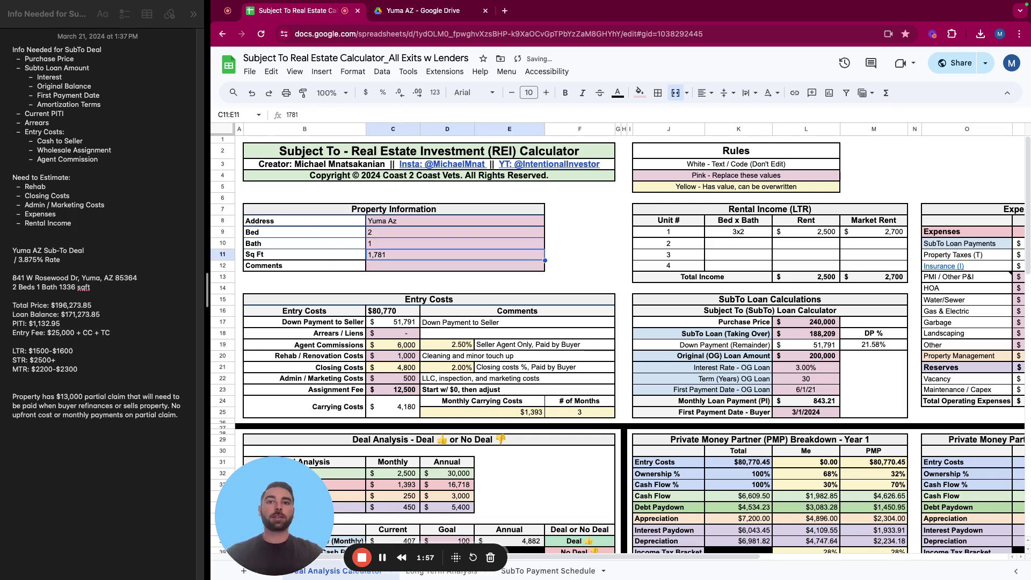
text(1336)
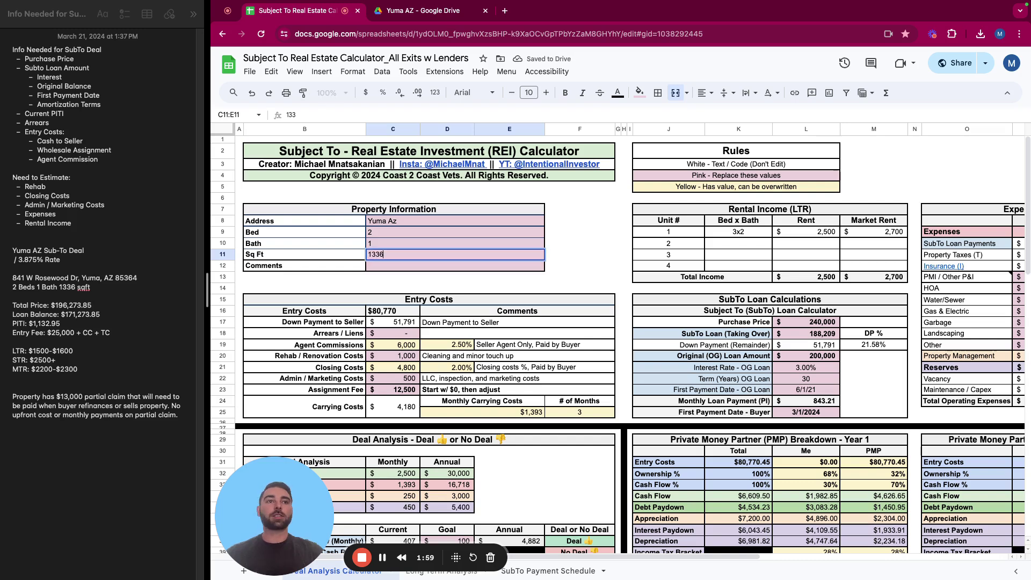
click(47, 353)
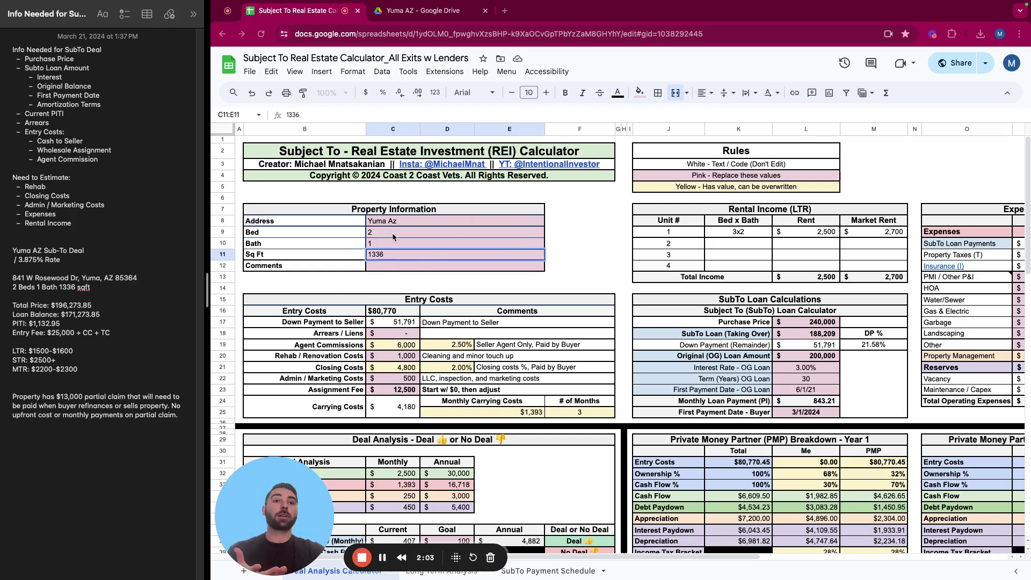
key(super+Tab)
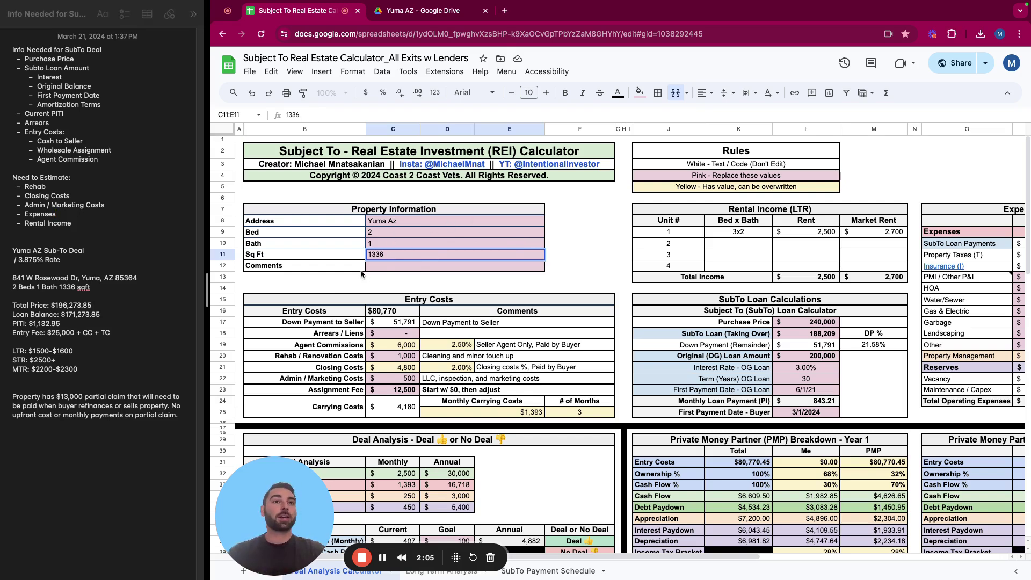
click(420, 270)
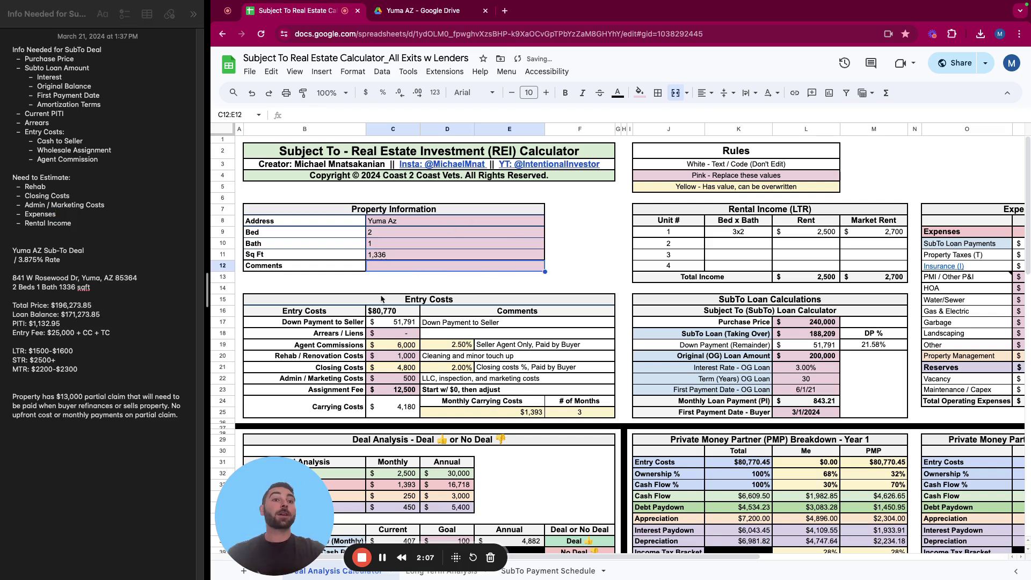
Review the notes on what a SubTo deal needs, including the loan's interest, original balance, first payment date and amortization terms
click(72, 217)
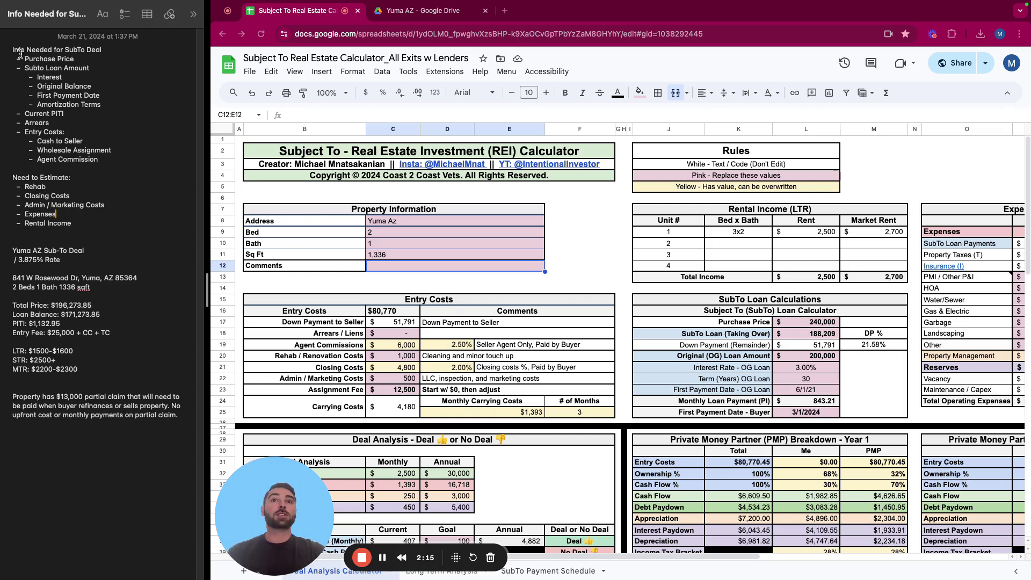
drag(7, 48, 94, 161)
click(106, 161)
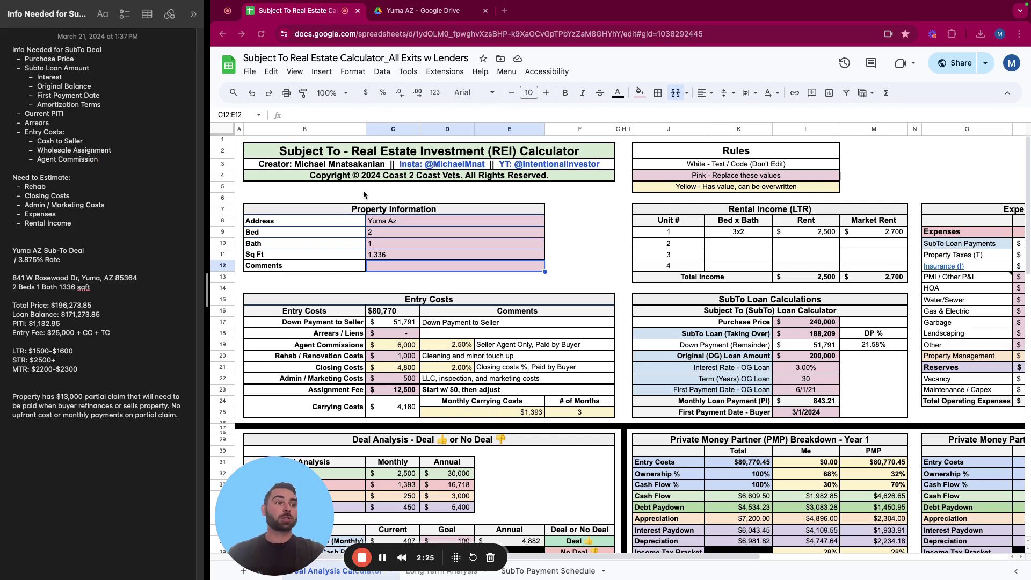
click(820, 327)
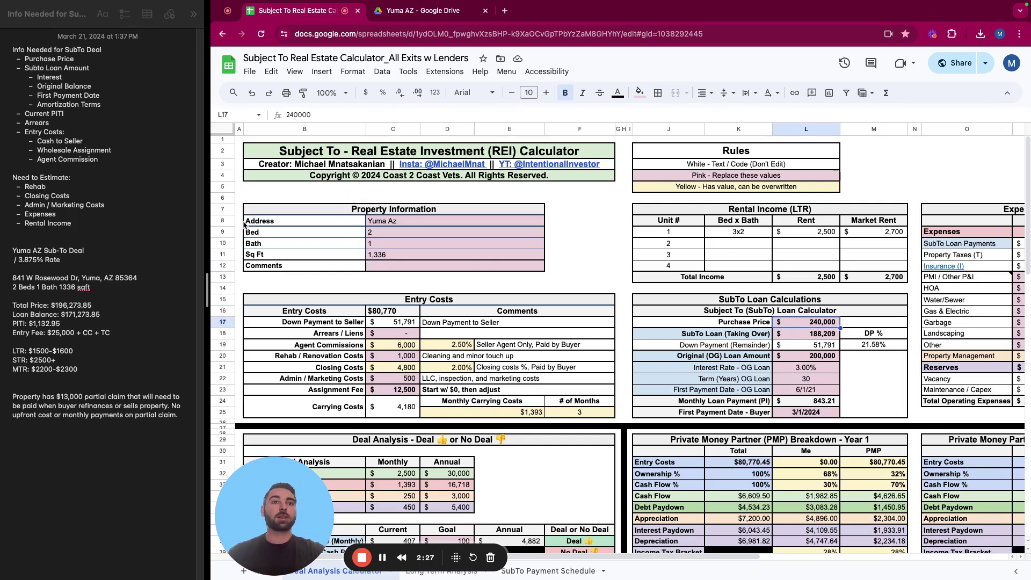
click(42, 67)
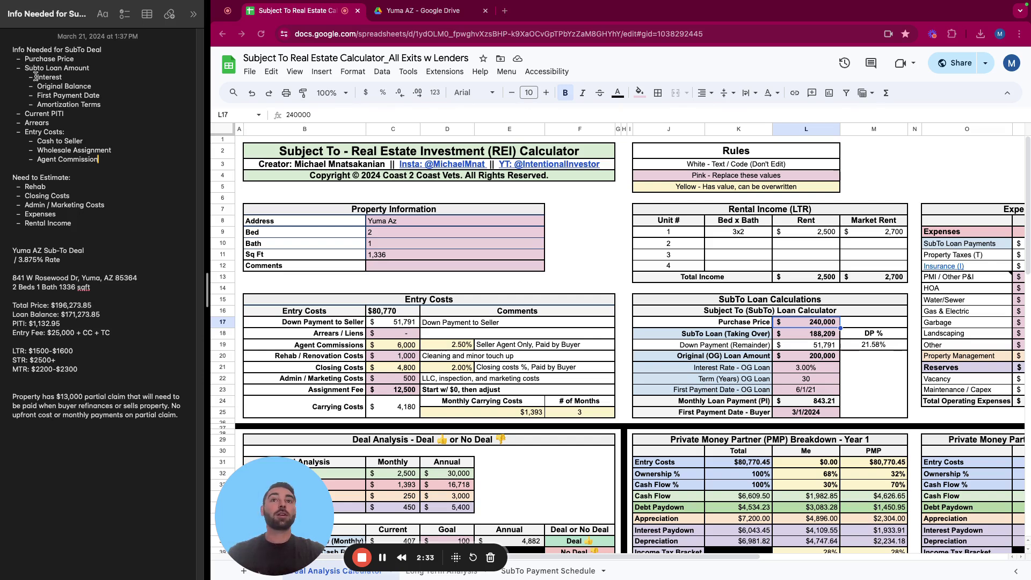
drag(36, 78, 107, 100)
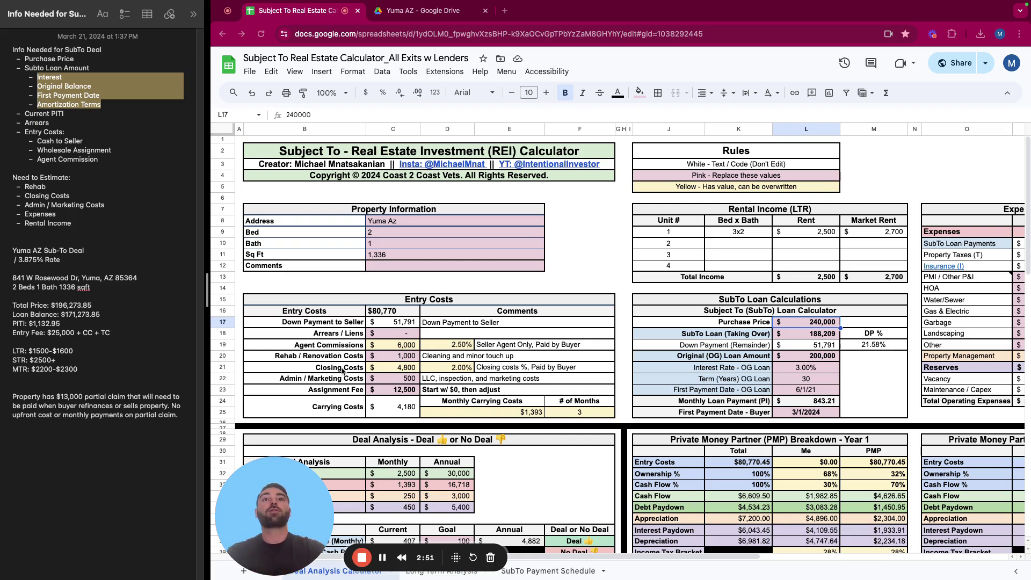
click(108, 104)
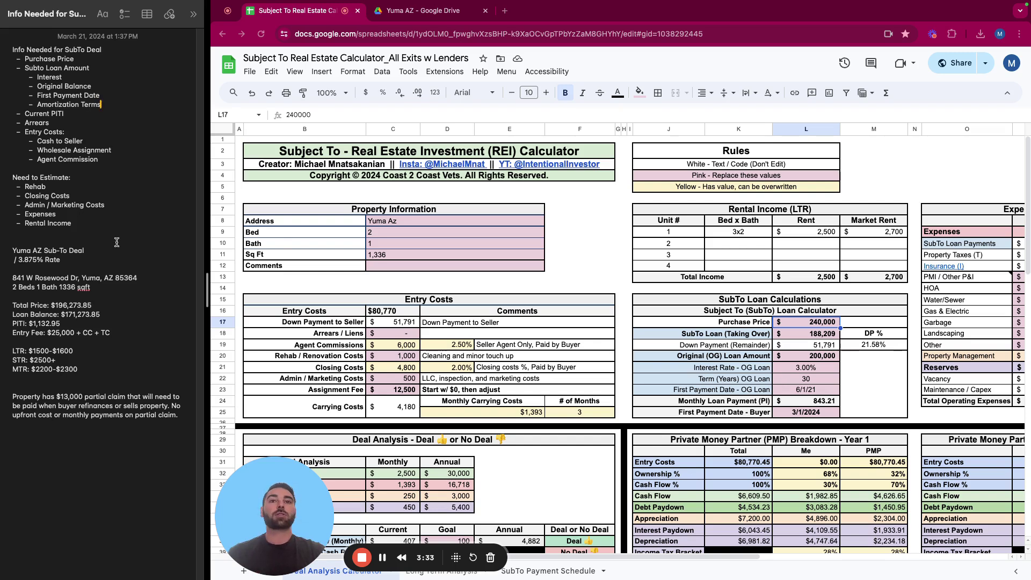
Remove the extra blank line above the Yuma deal in the notes and set the calculator's purchase price to 196273.85
click(38, 240)
key(BackSpace)
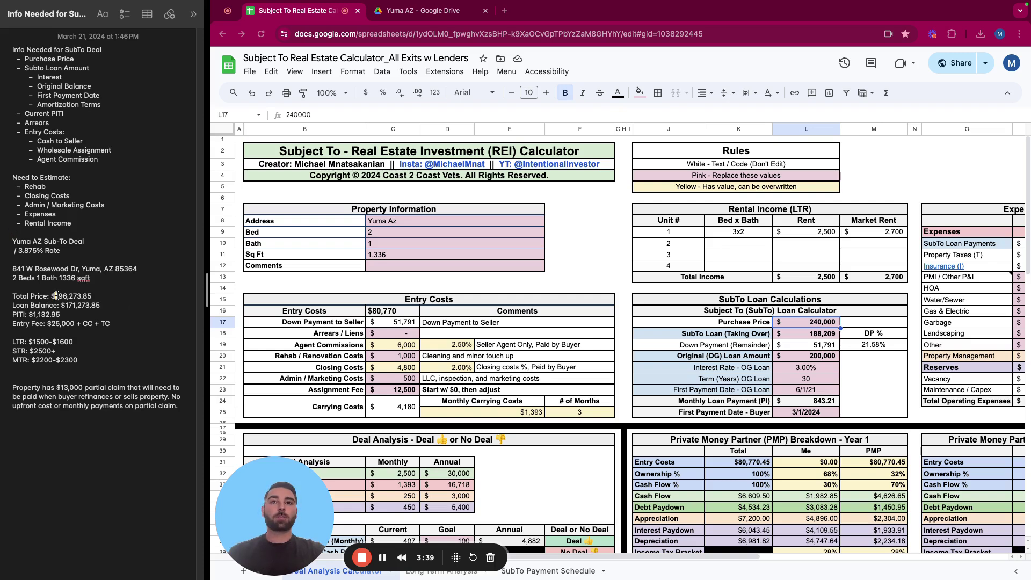
drag(54, 296, 91, 296)
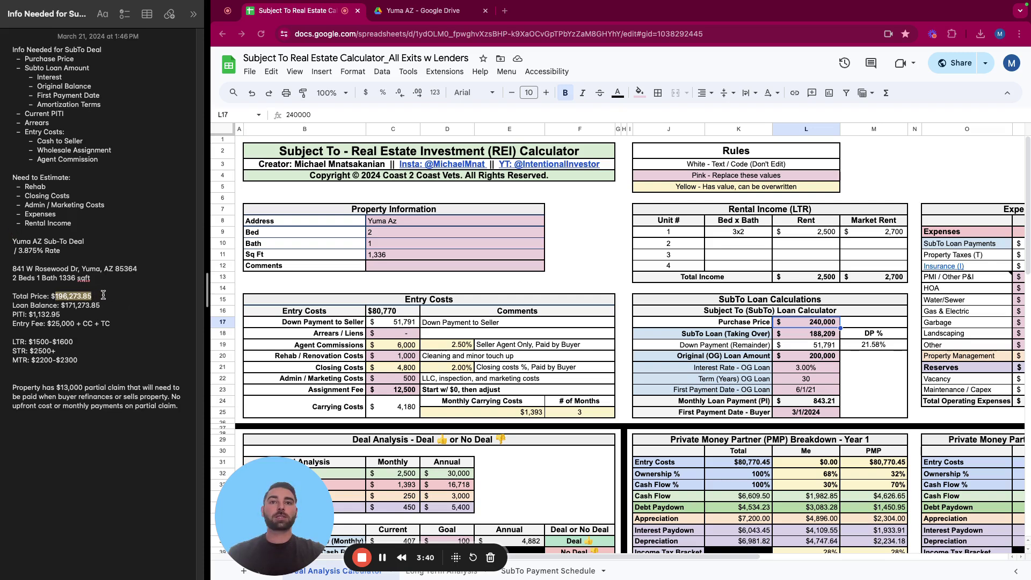
click(816, 324)
text(196)
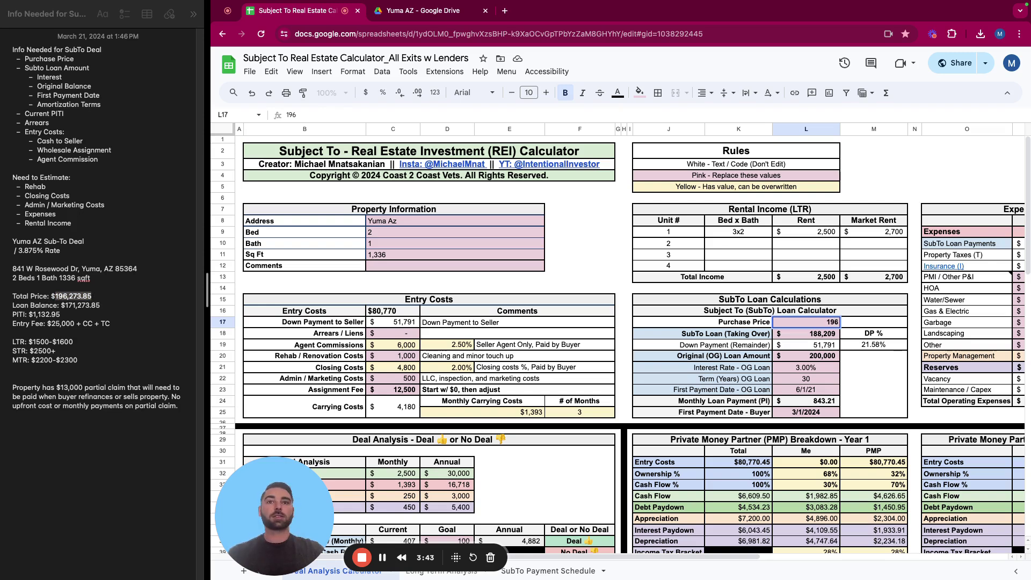
text(273.85)
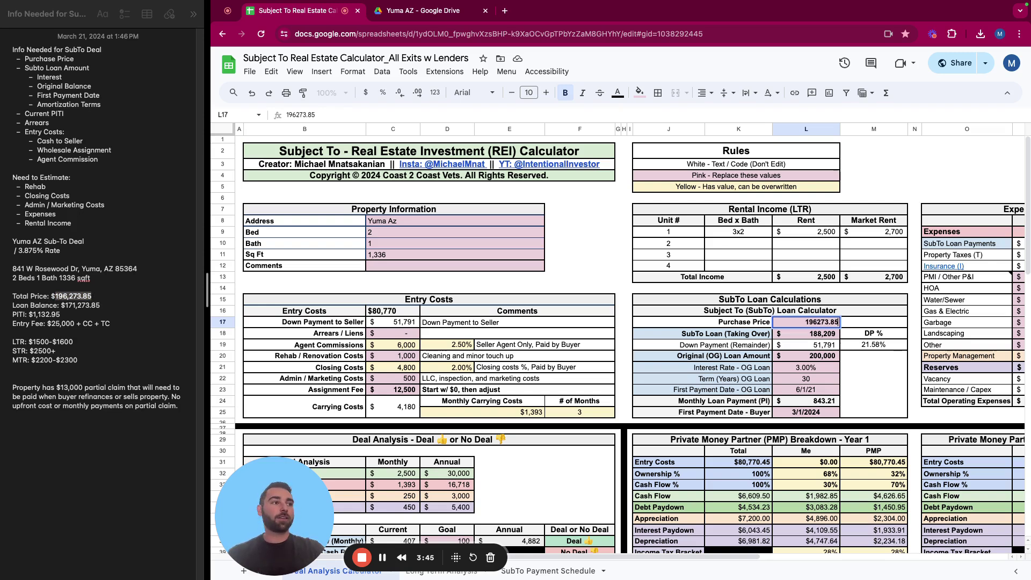
key(Return)
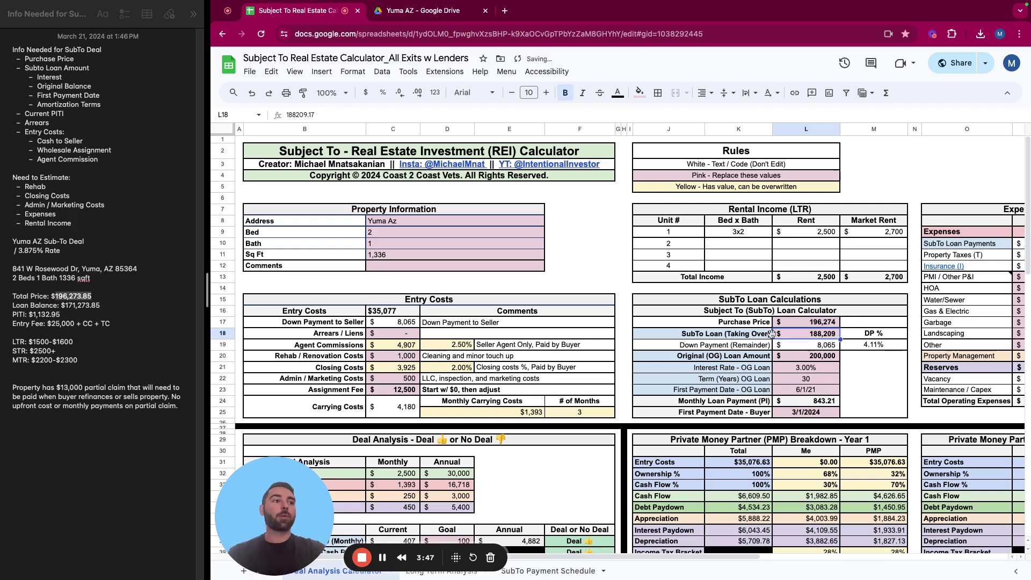
Set the SubTo loan amount being taken over to the loan balance from the notes, 171273.85
click(115, 305)
drag(115, 306, 61, 305)
click(804, 334)
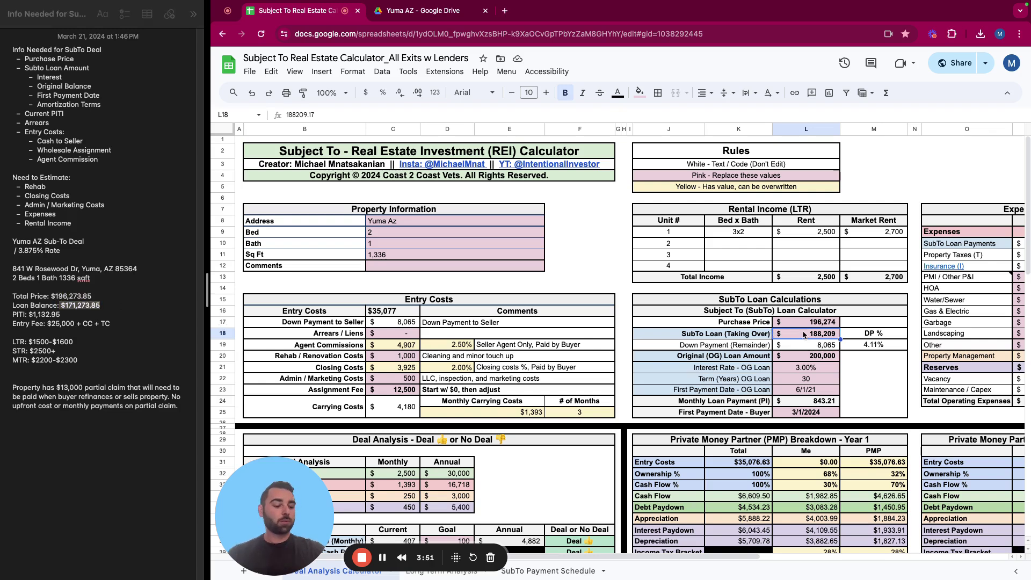
text(171273.85)
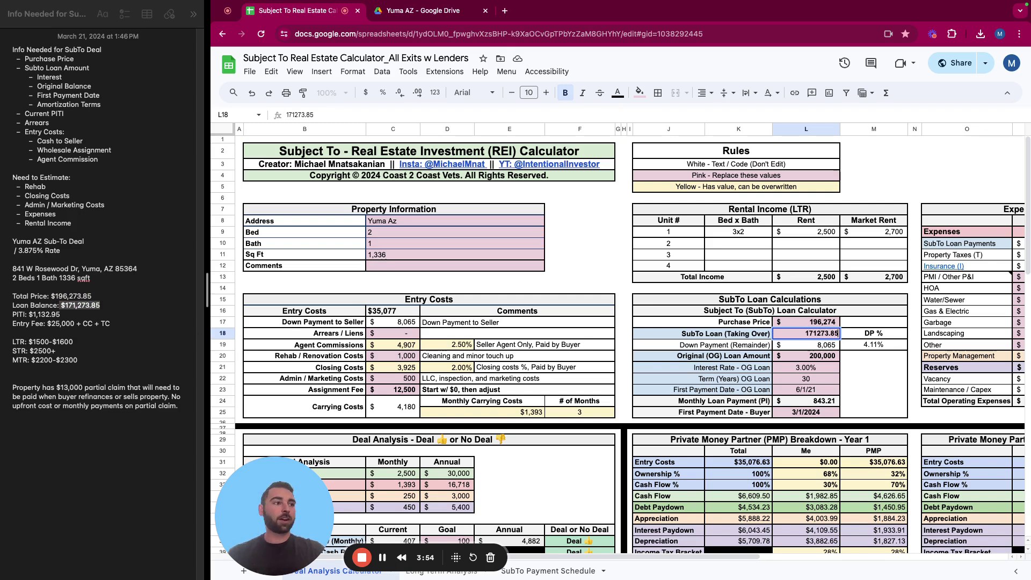
key(Return)
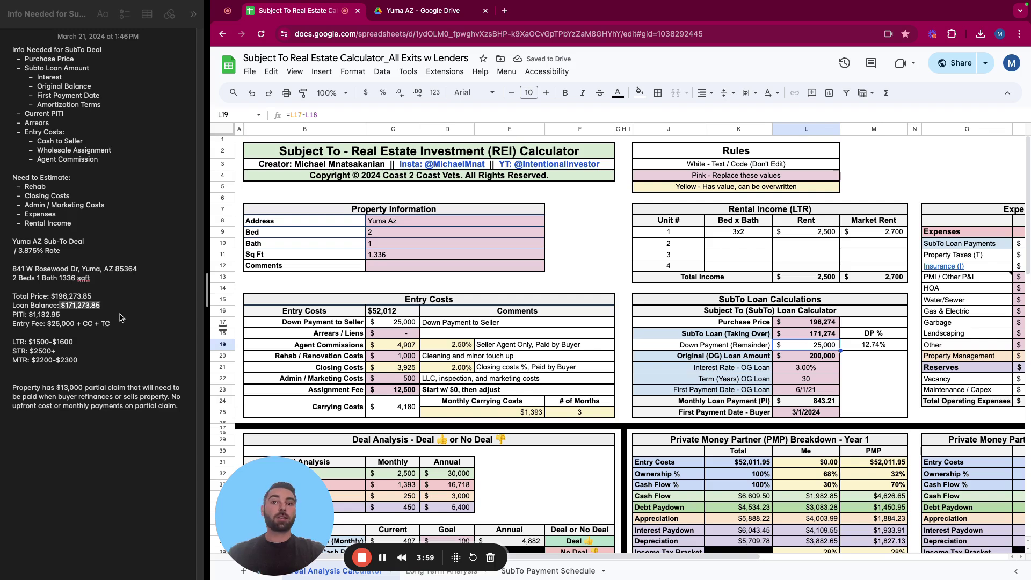
Check the entry fee in the notes against the down payment remainder and inspect that cell's formula
click(121, 317)
drag(118, 321, 23, 320)
click(52, 324)
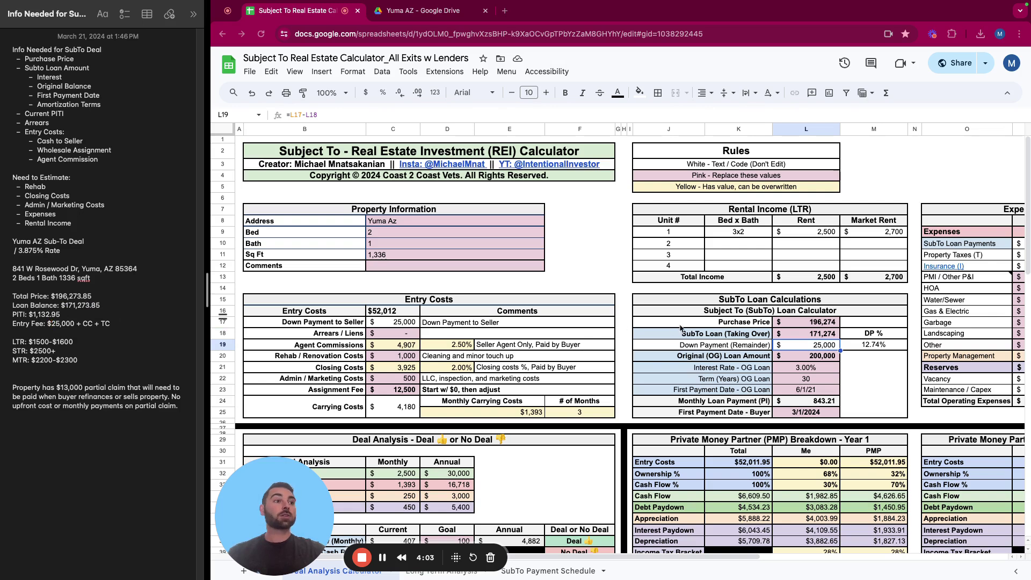
click(801, 344)
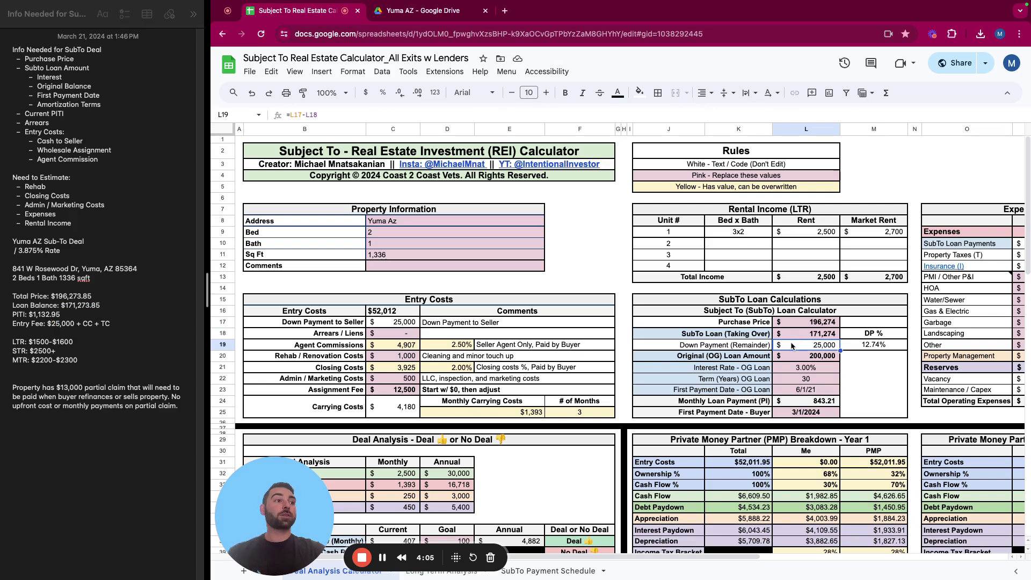
click(302, 116)
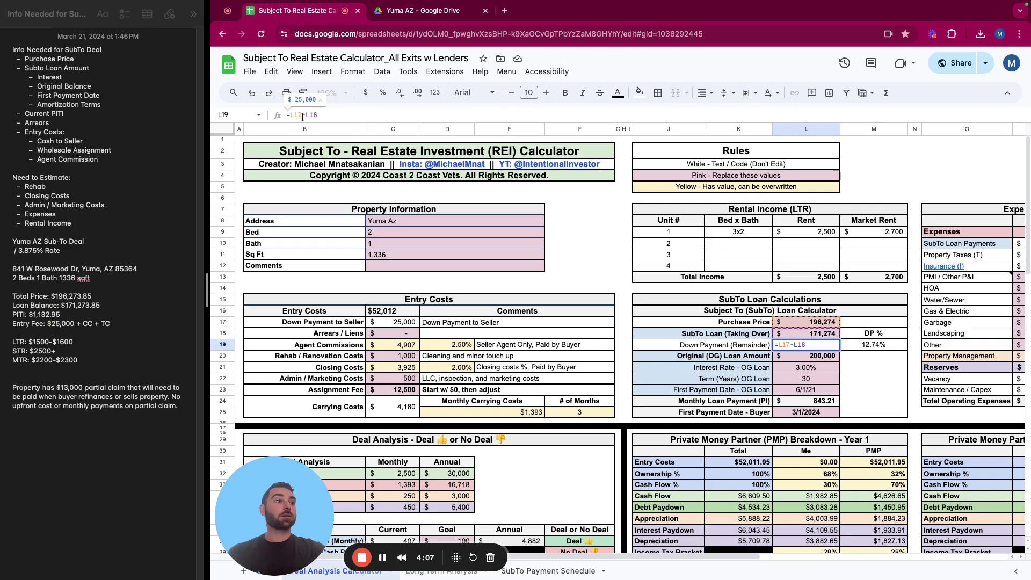
key(Return)
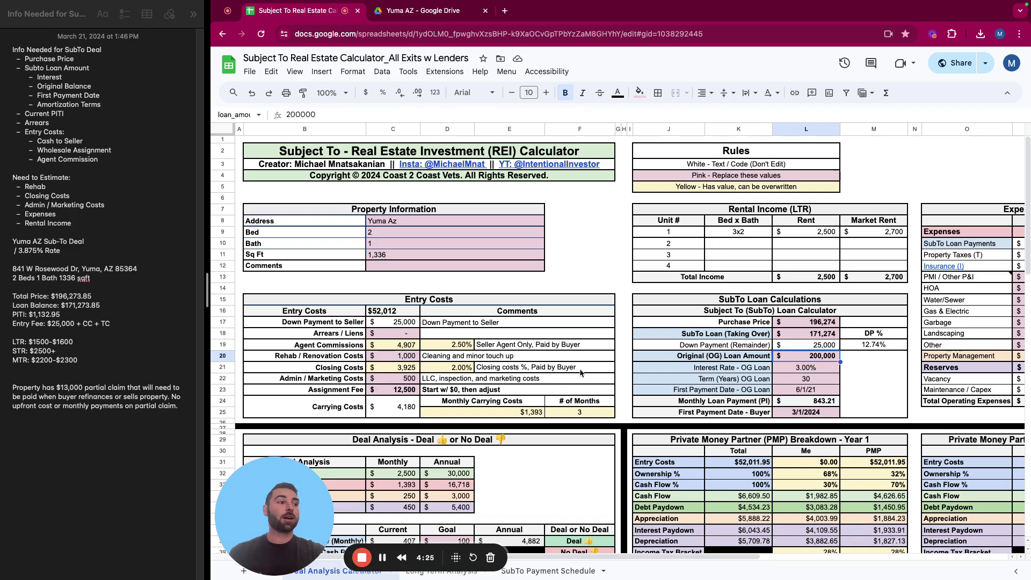
Clear the admin/marketing and rehab/renovation amounts in the entry costs
click(397, 378)
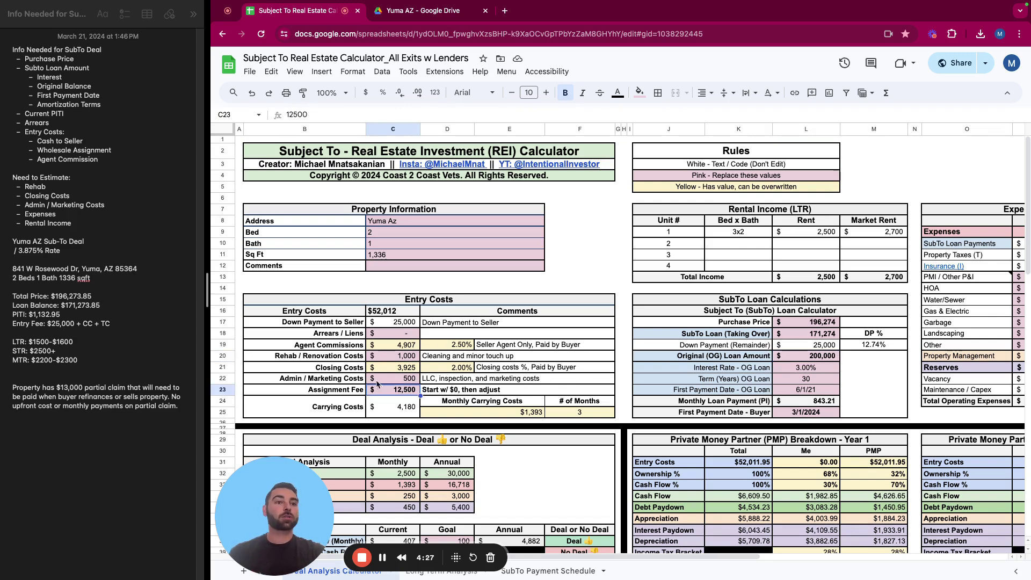
key(Delete)
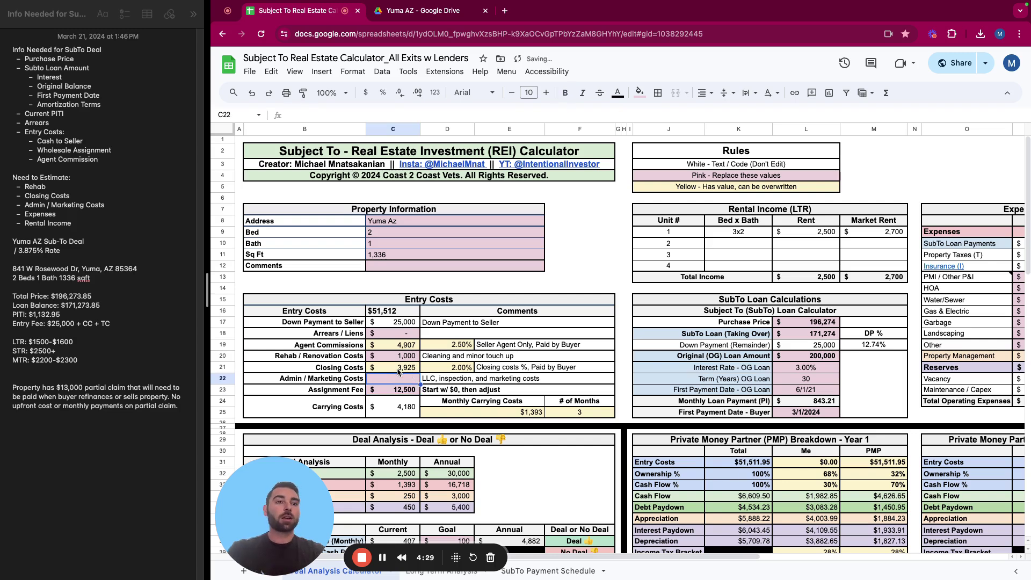
click(400, 371)
click(404, 357)
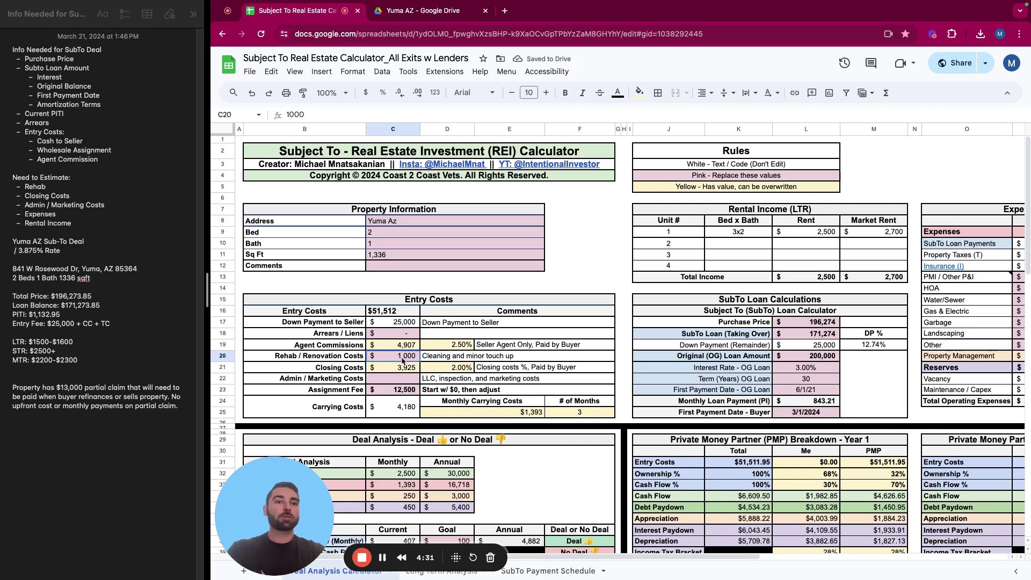
key(Delete)
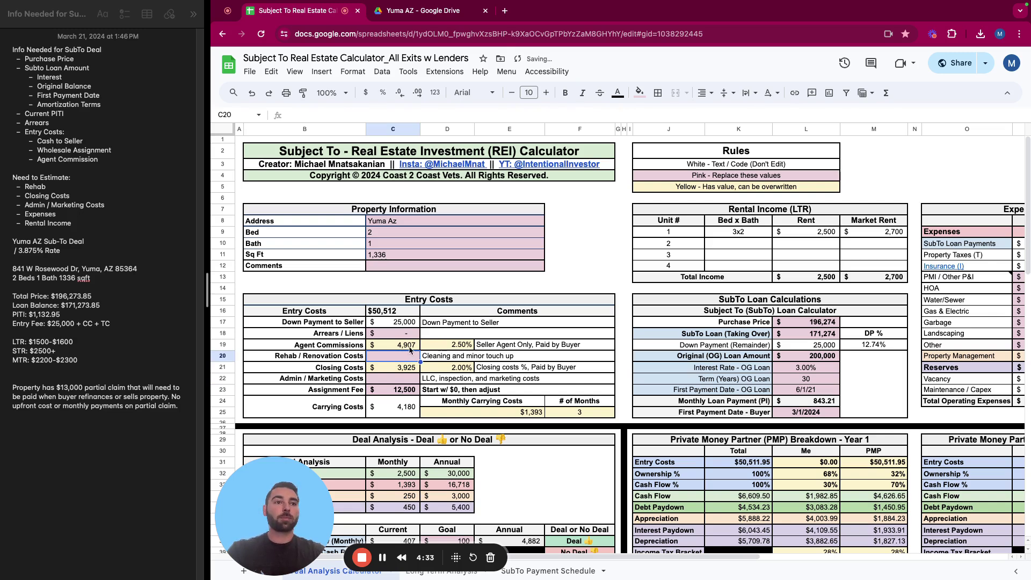
Set the seller agent commission rate in the entry costs to 0%
click(451, 346)
text(0)
key(Return)
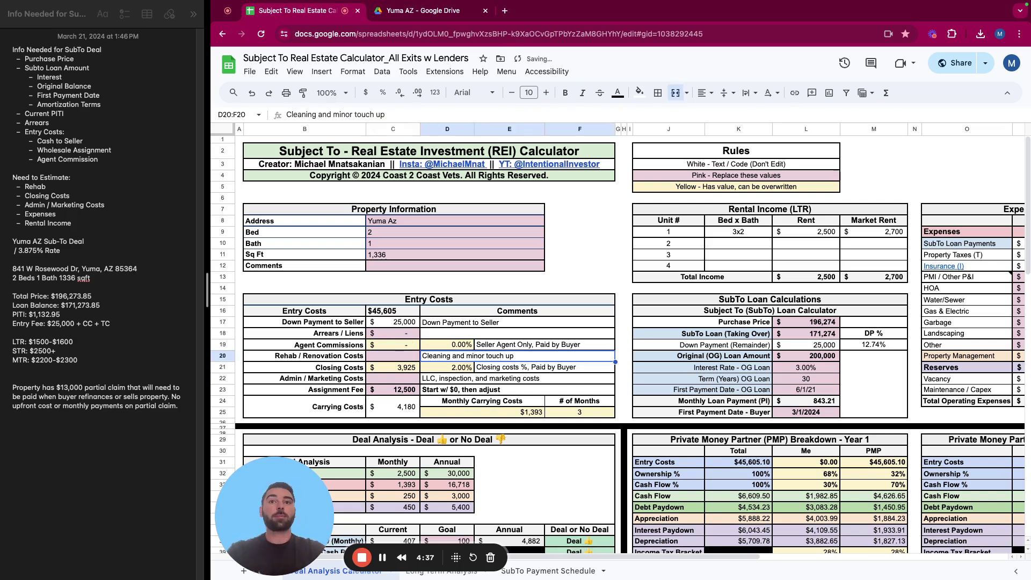
Set the purchase price in the SubTo loan calculator to 186273.85
click(405, 324)
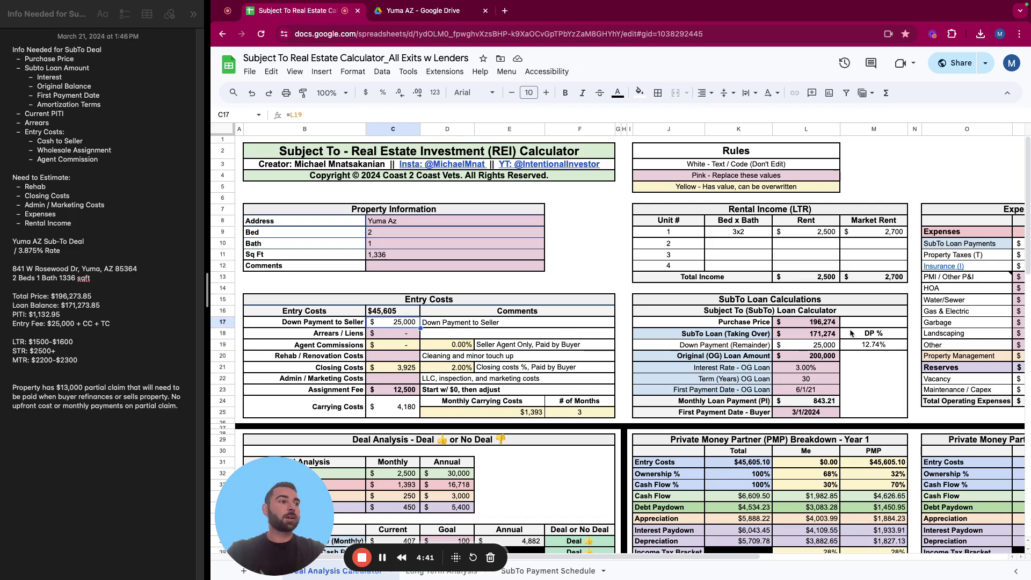
click(822, 324)
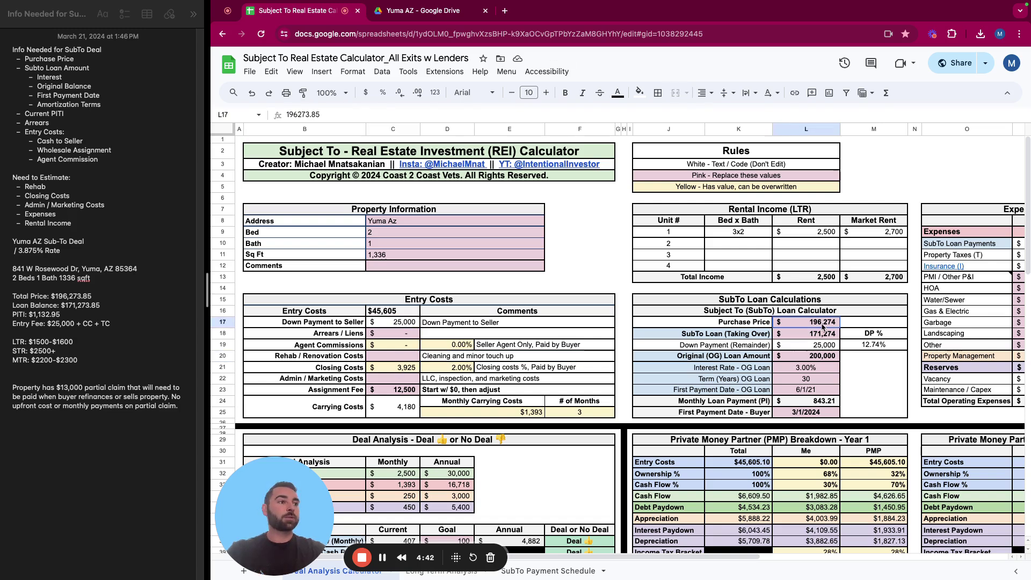
click(295, 116)
key(BackSpace)
text(8)
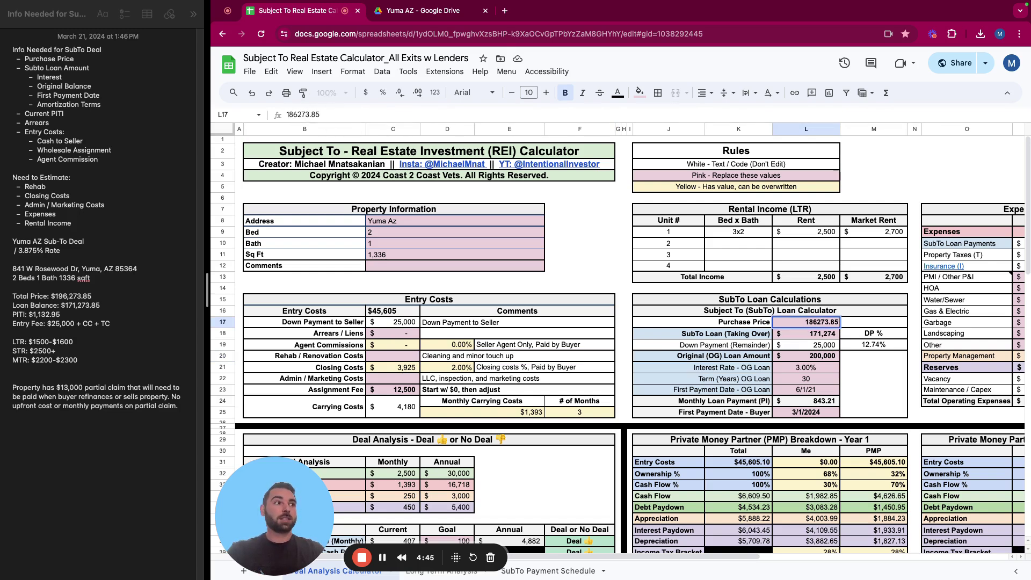
key(Return)
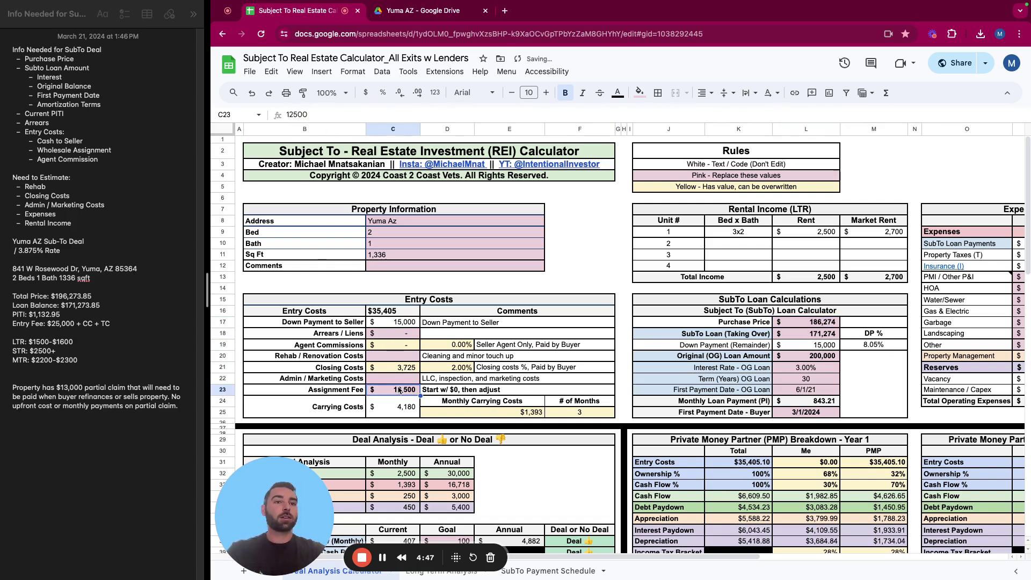
Set the assignment fee in the entry costs to 10,000
text(10,00)
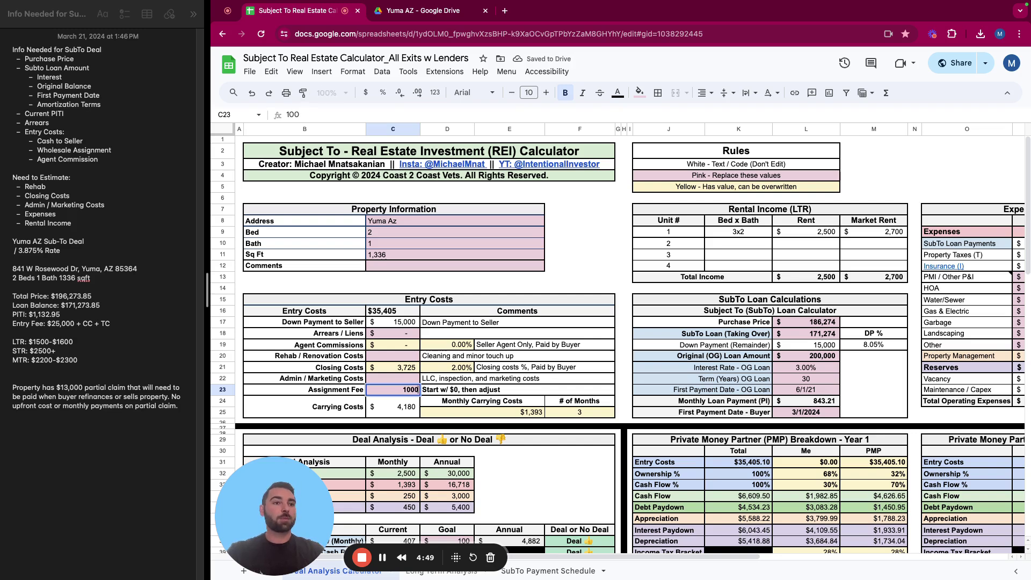
text(0)
key(Return)
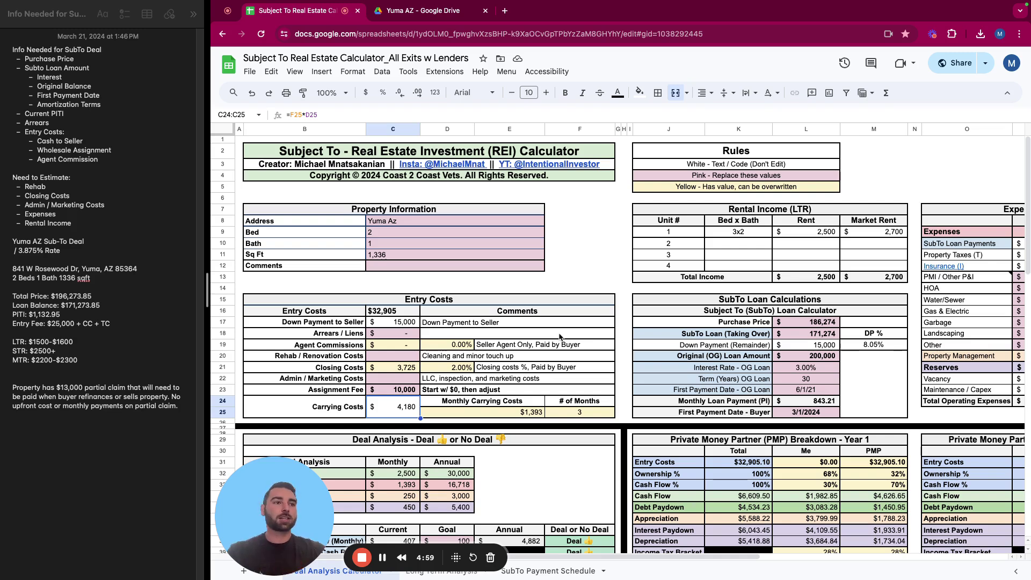
Examine the purchase price, the down payment remainder formula, the original loan terms and the formula for the monthly loan payment
click(809, 325)
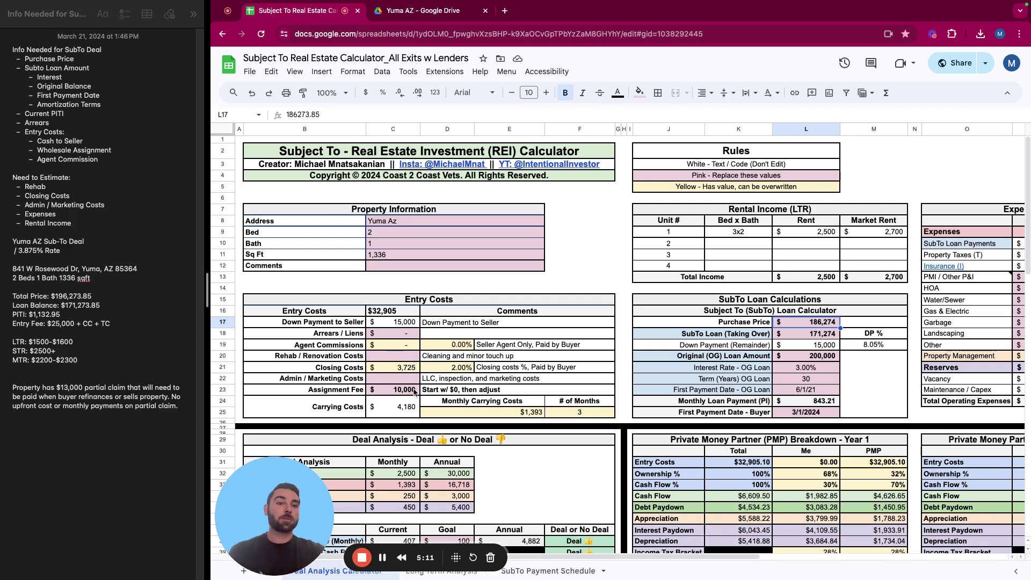
click(102, 325)
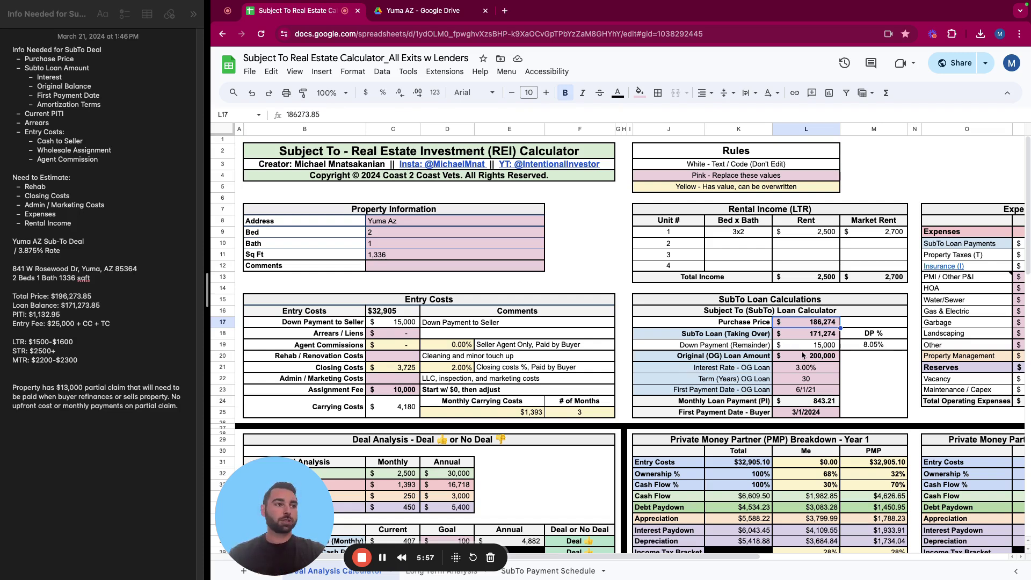
click(796, 369)
click(822, 344)
scroll(800, 357, down, 1)
scroll(784, 344, up, 1)
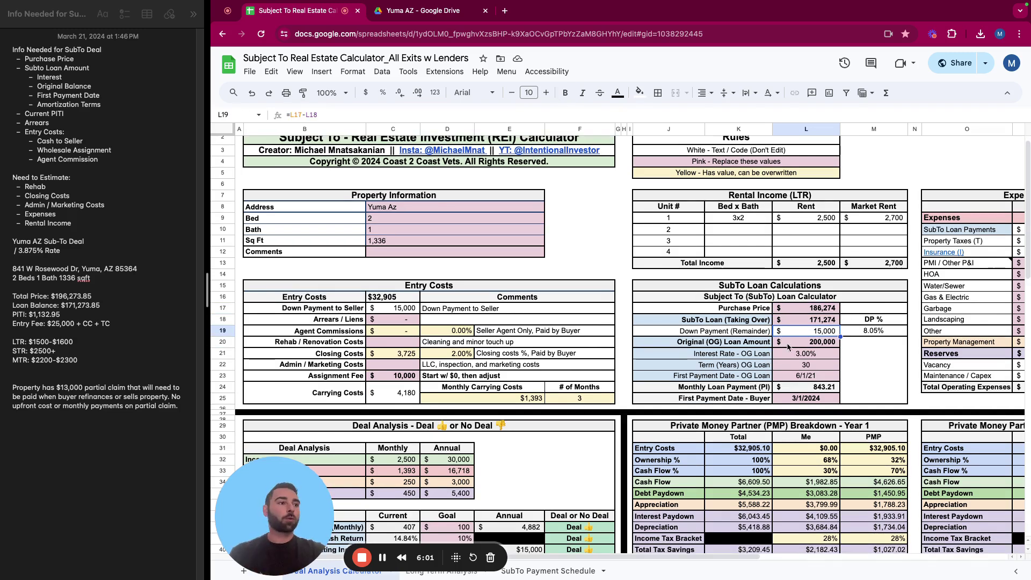
click(798, 346)
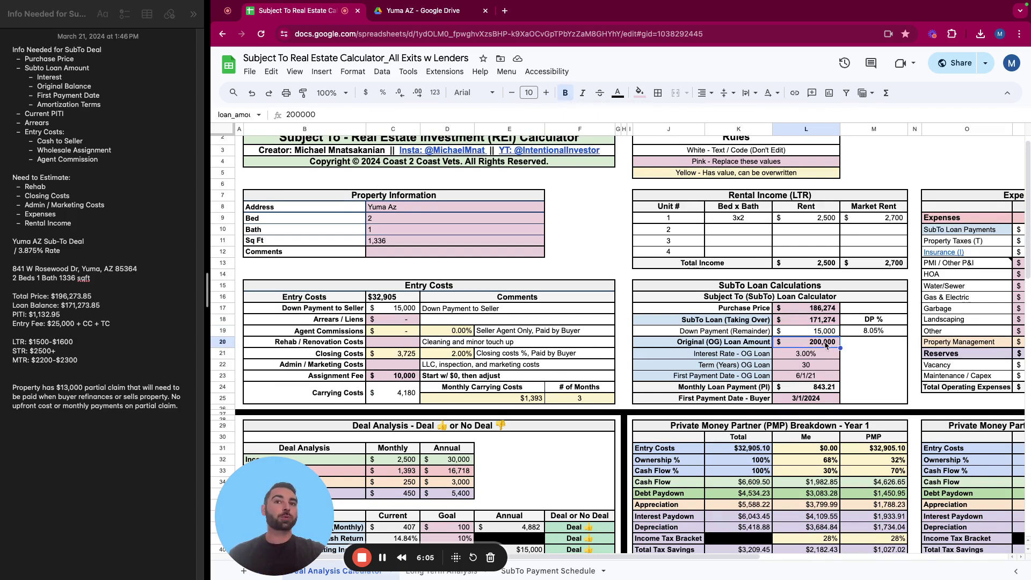
drag(823, 345, 820, 377)
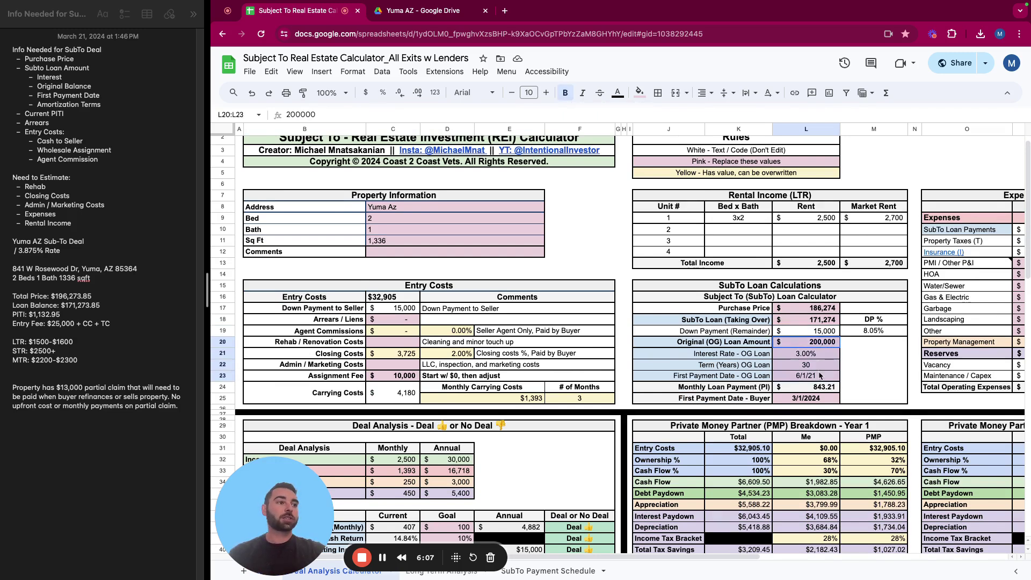
click(728, 341)
drag(780, 344, 808, 379)
click(812, 394)
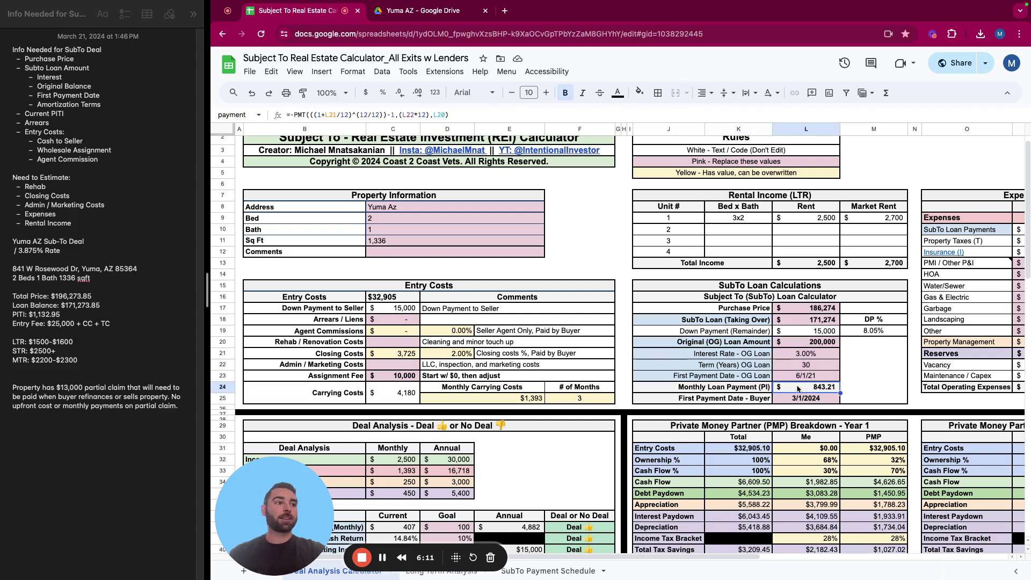
drag(825, 343, 820, 377)
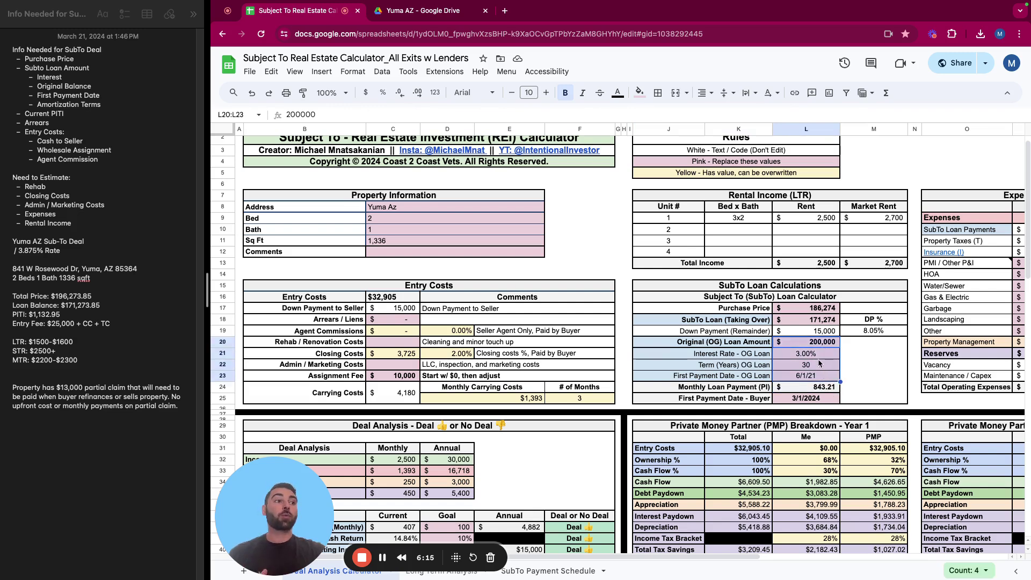
click(824, 391)
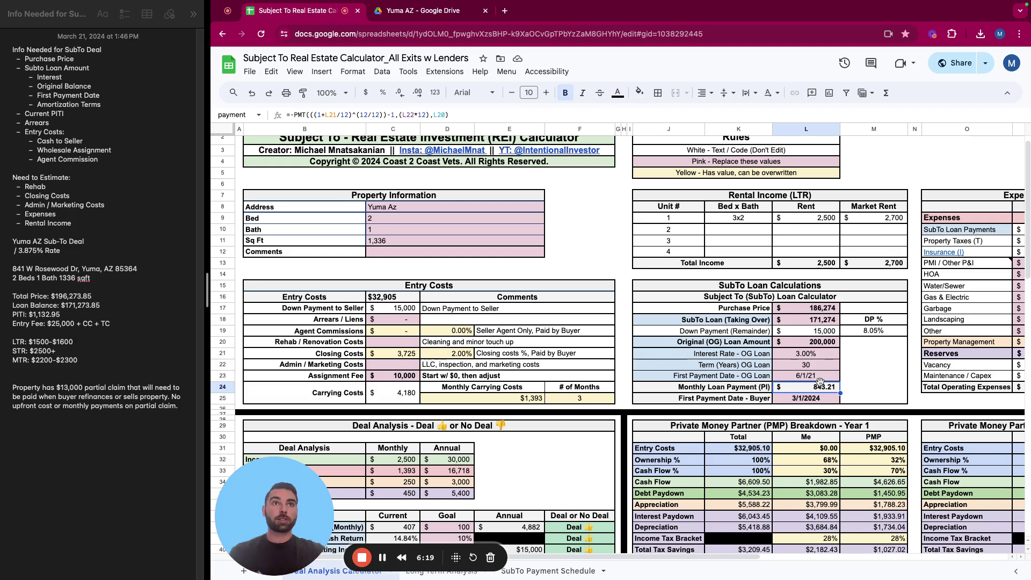
click(881, 352)
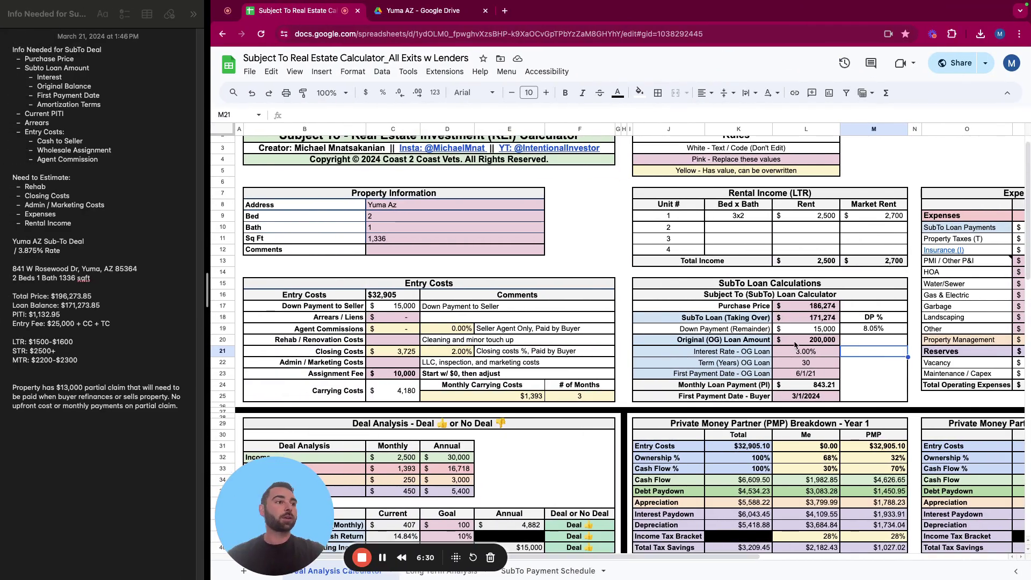
Set the original loan's interest rate to 3.875% and check the monthly loan payment
click(798, 353)
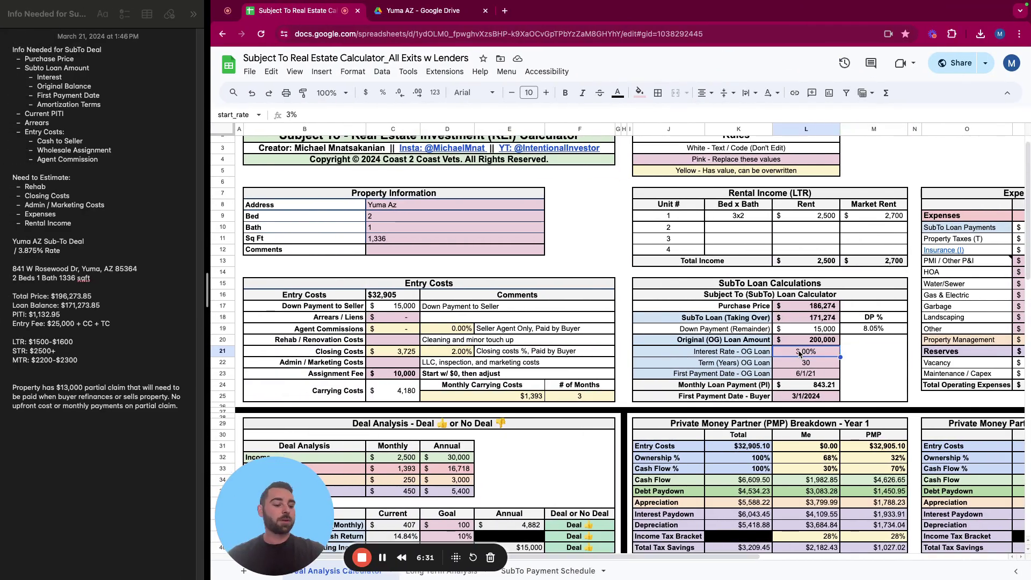
text(1.875)
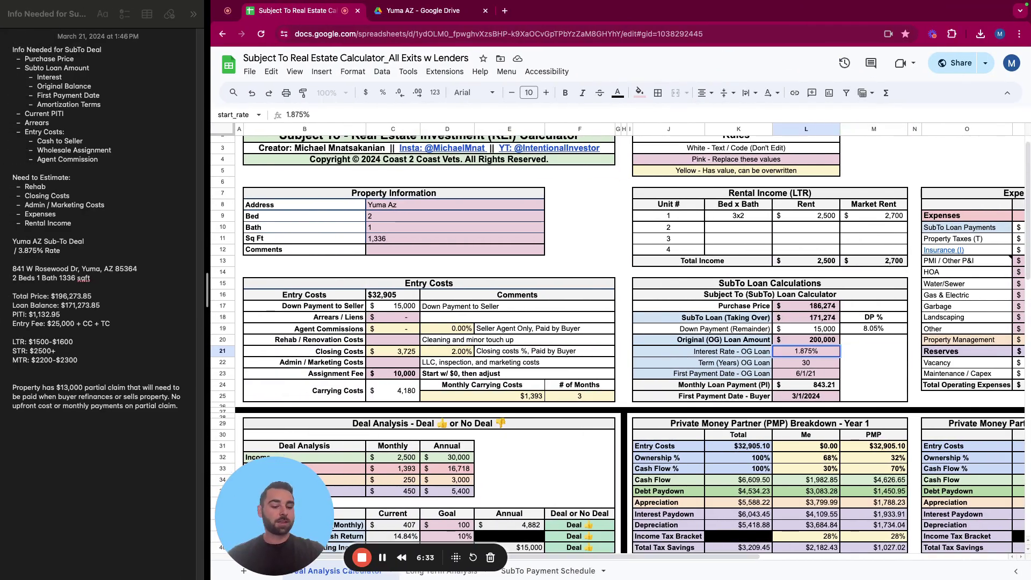
key(BackSpace)
key(BackSpace)
key(BackSpace)
key(BackSpace)
key(BackSpace)
text(3.875)
key(Return)
click(817, 387)
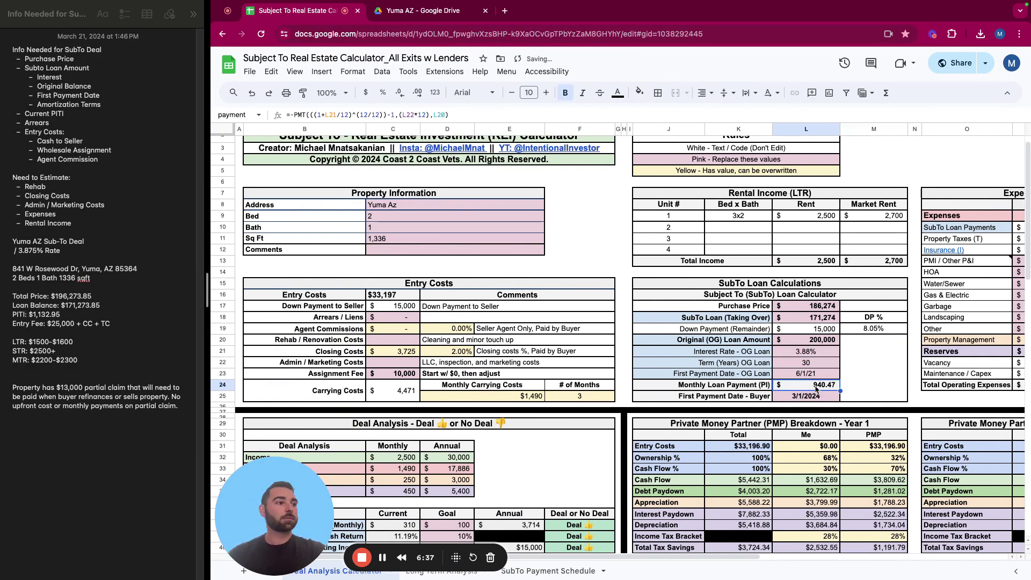
Set the original loan's first payment date to 10/1/21
click(824, 354)
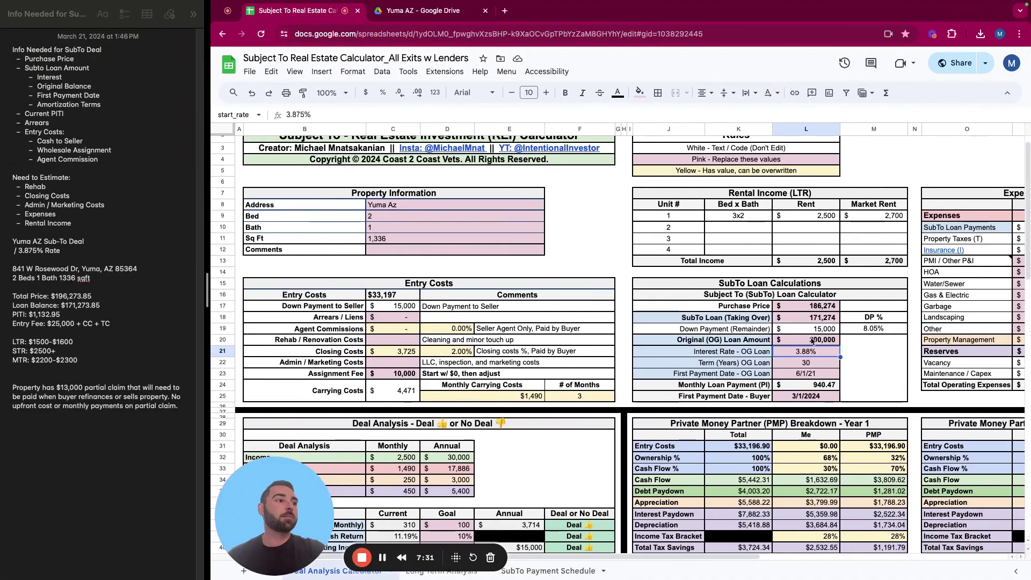
click(805, 375)
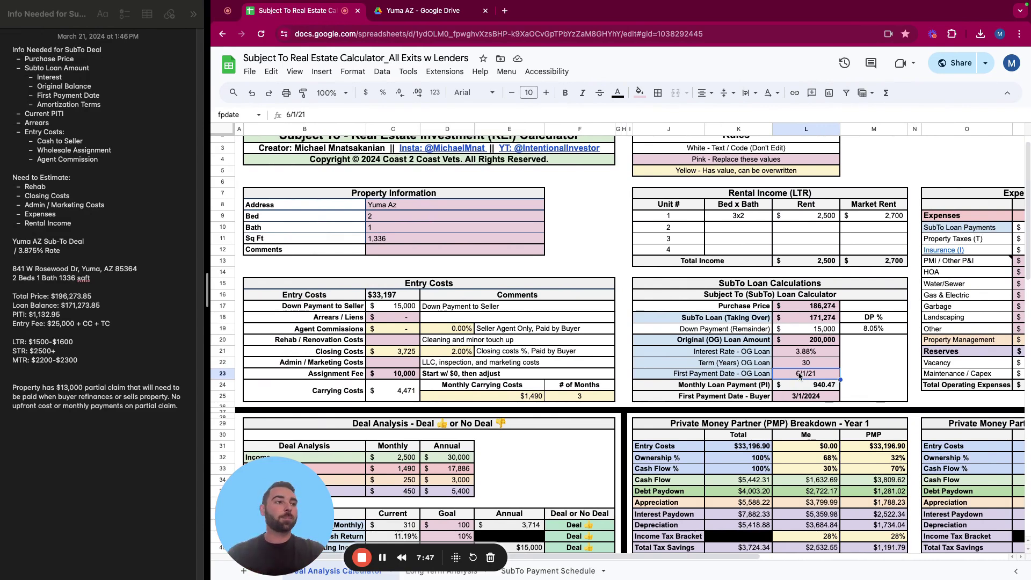
double_click(800, 375)
double_click(801, 374)
text(10)
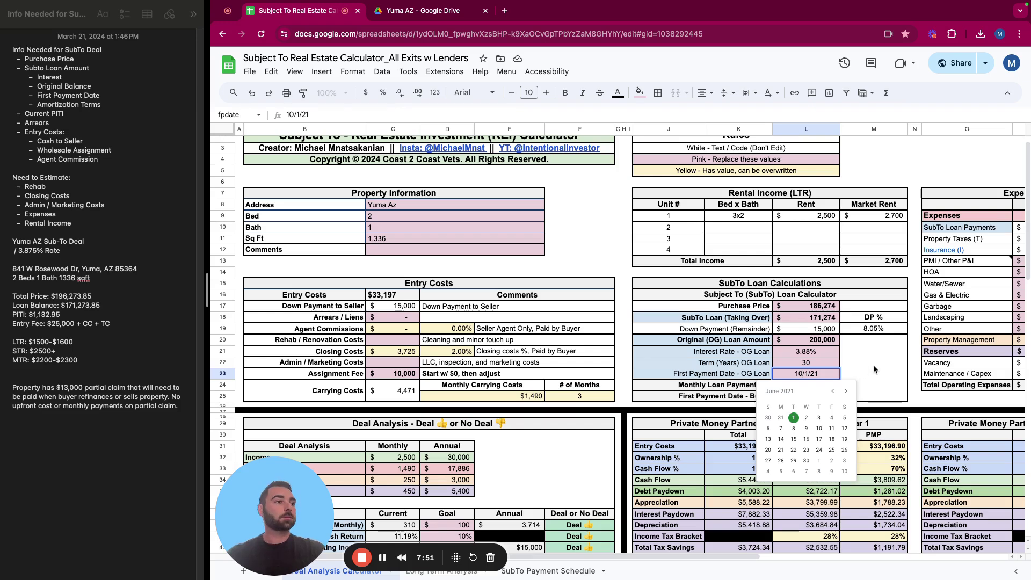
click(873, 365)
click(824, 374)
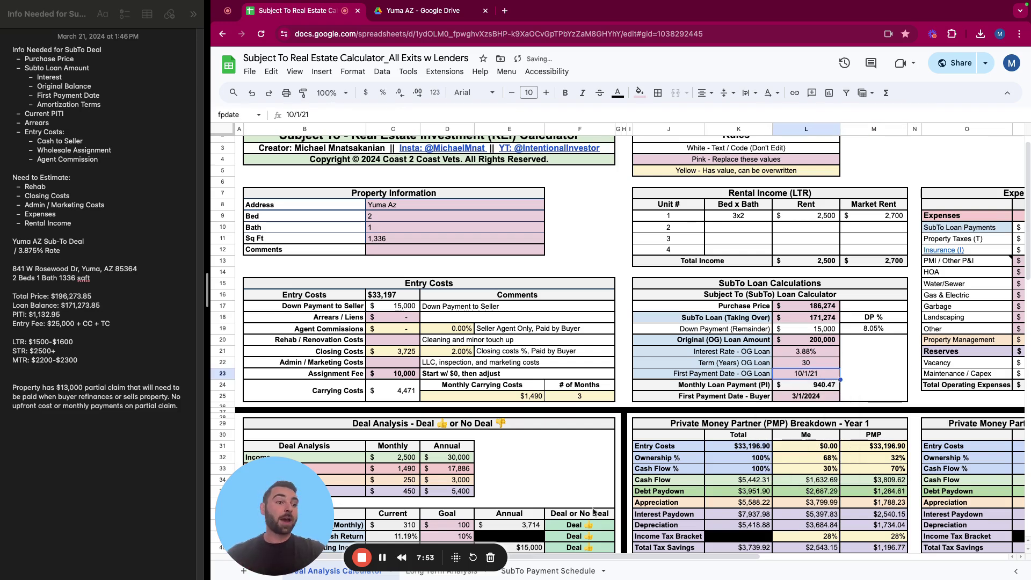
Review the loan amount and monthly payment in the SubTo Payment Schedule sheet, and compare them with the Deal Analysis Calculator's loan figures
click(548, 571)
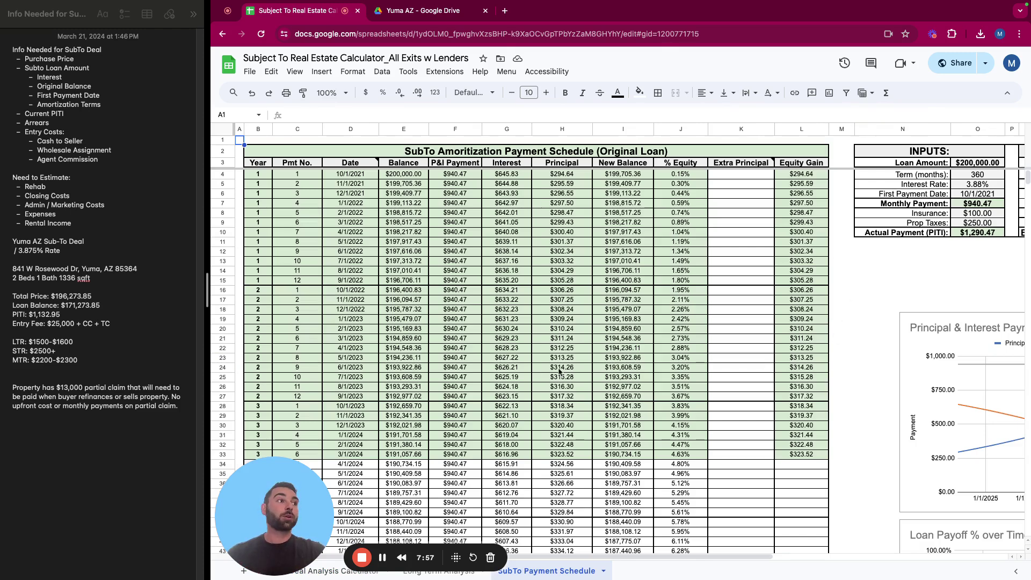
click(964, 208)
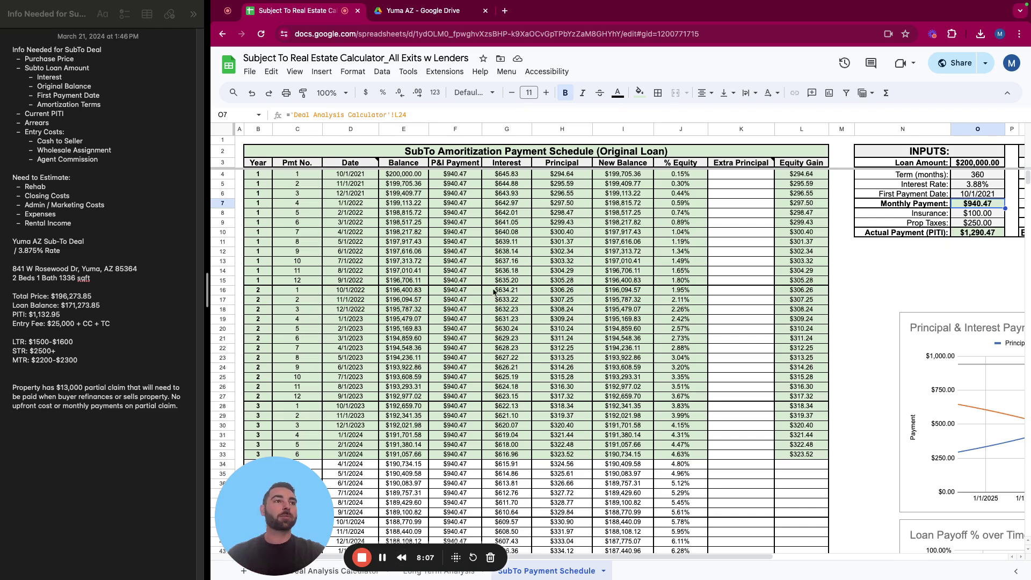
click(982, 168)
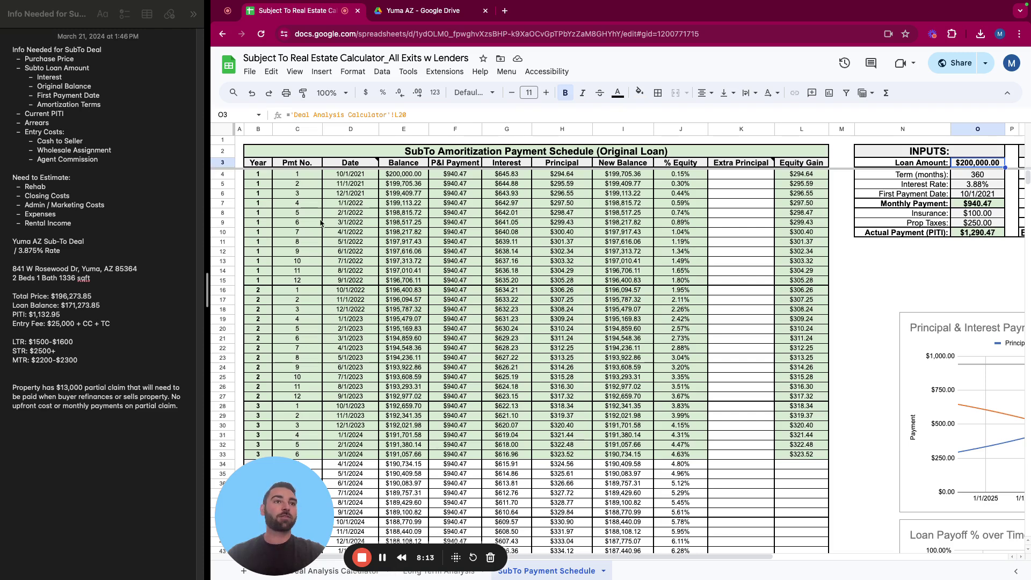
click(341, 573)
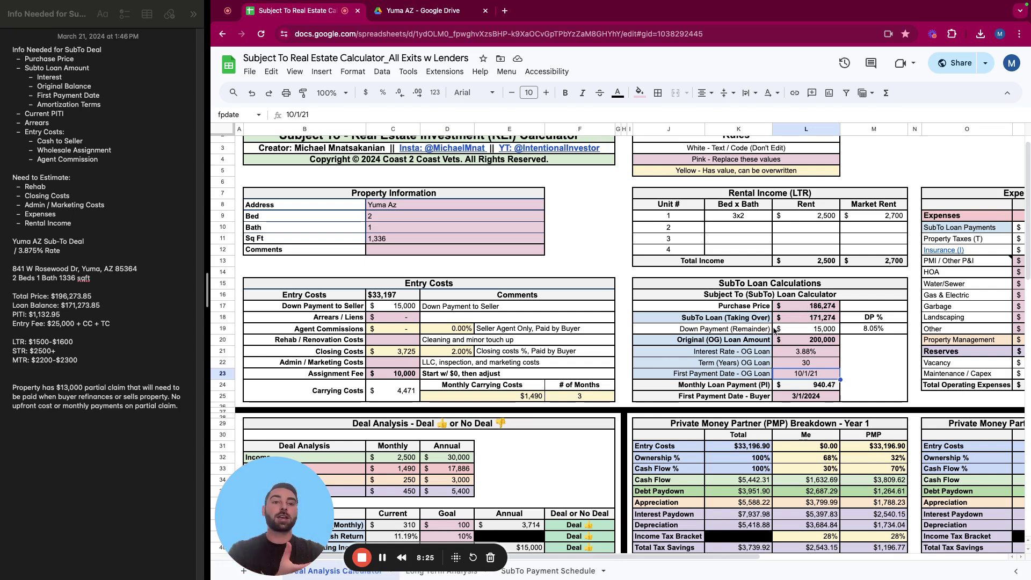
click(824, 343)
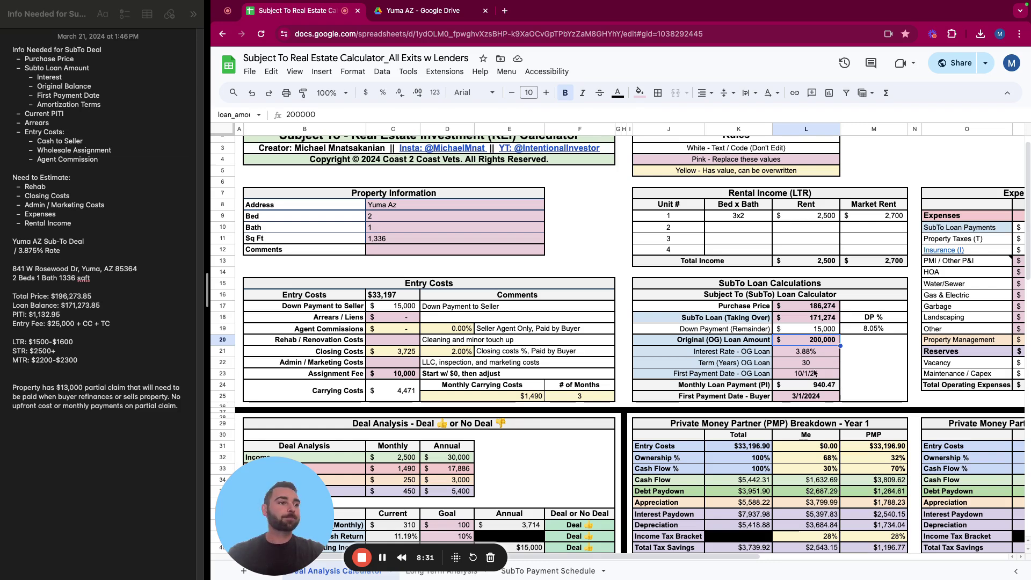
click(821, 388)
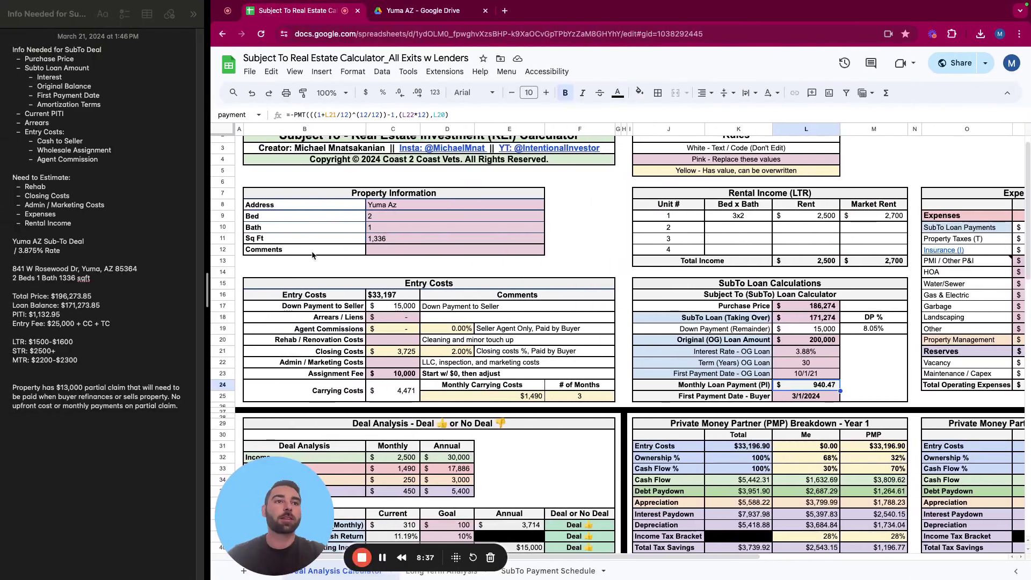
Record 1132.95 from the notes beside the monthly loan payment and label it PITI in the cell above
drag(81, 316, 16, 317)
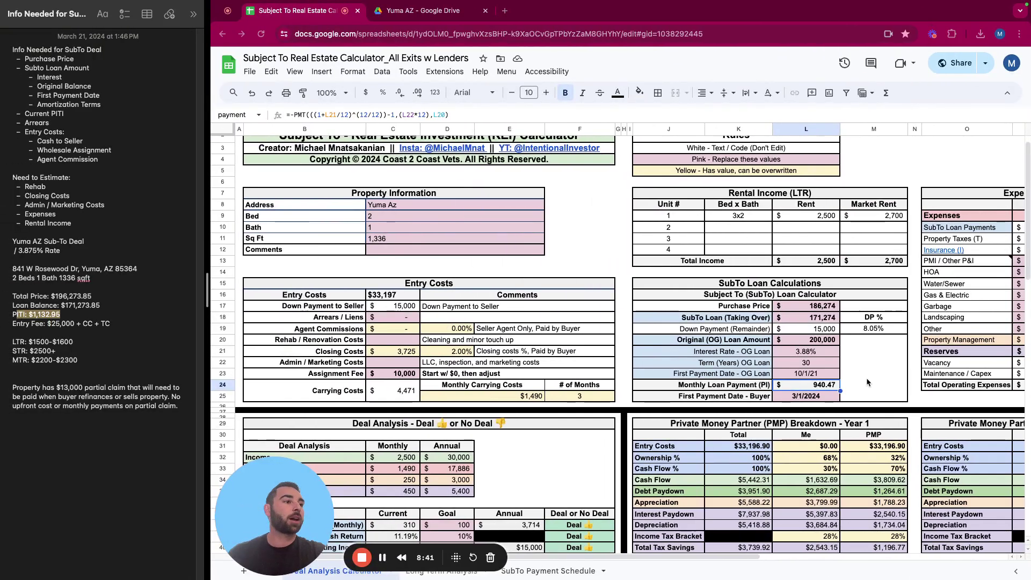
double_click(867, 381)
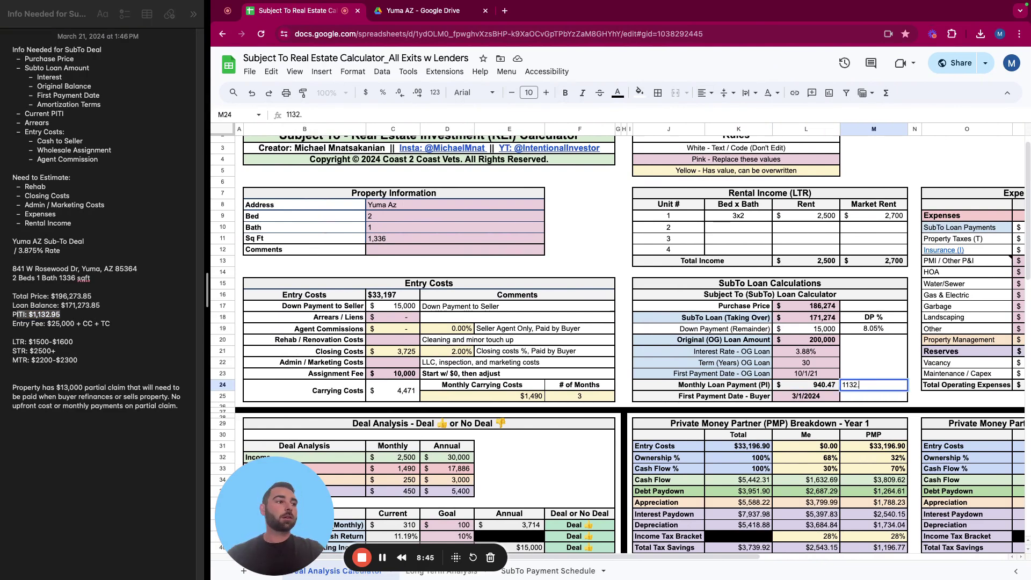
text(1132.95)
key(Return)
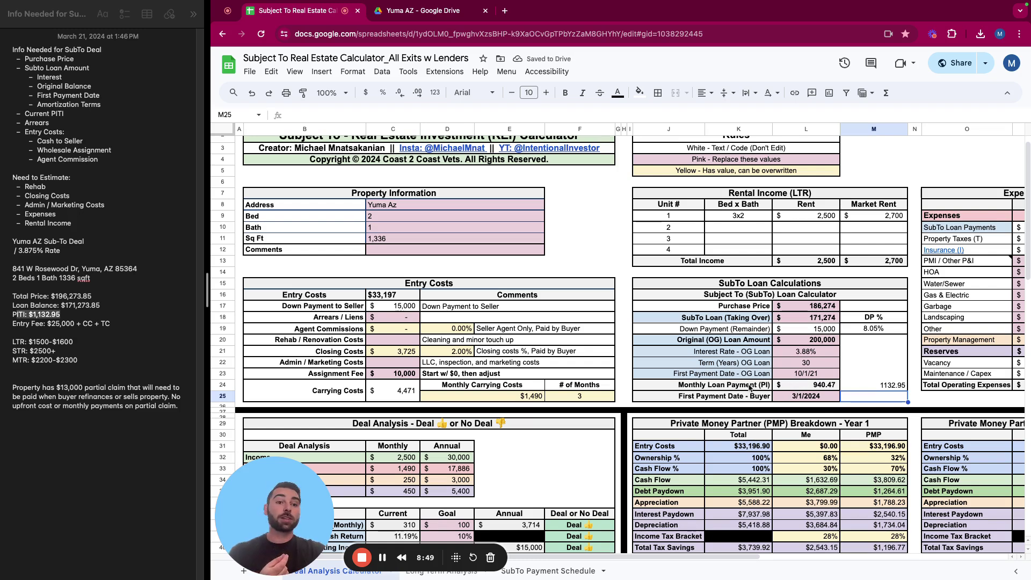
click(887, 383)
click(886, 375)
text(PITI)
key(Return)
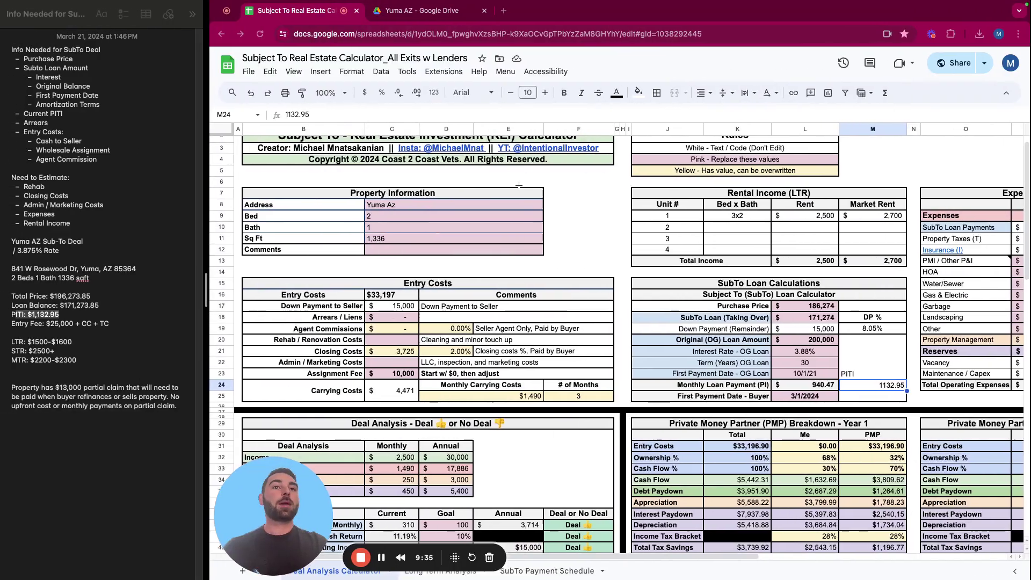
Check the down payment, agent commissions and arrears/liens amounts in the entry costs
click(411, 309)
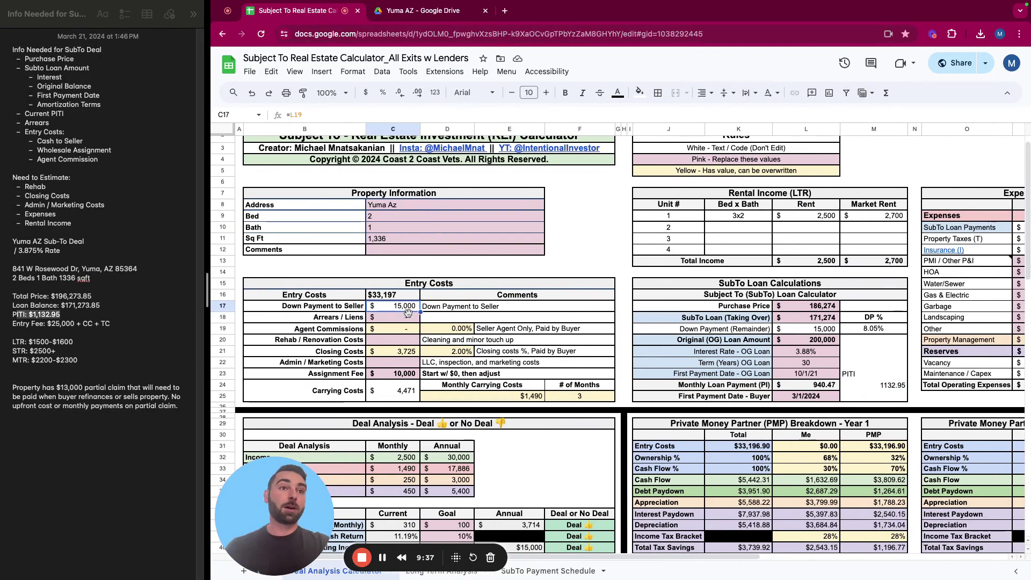
click(400, 326)
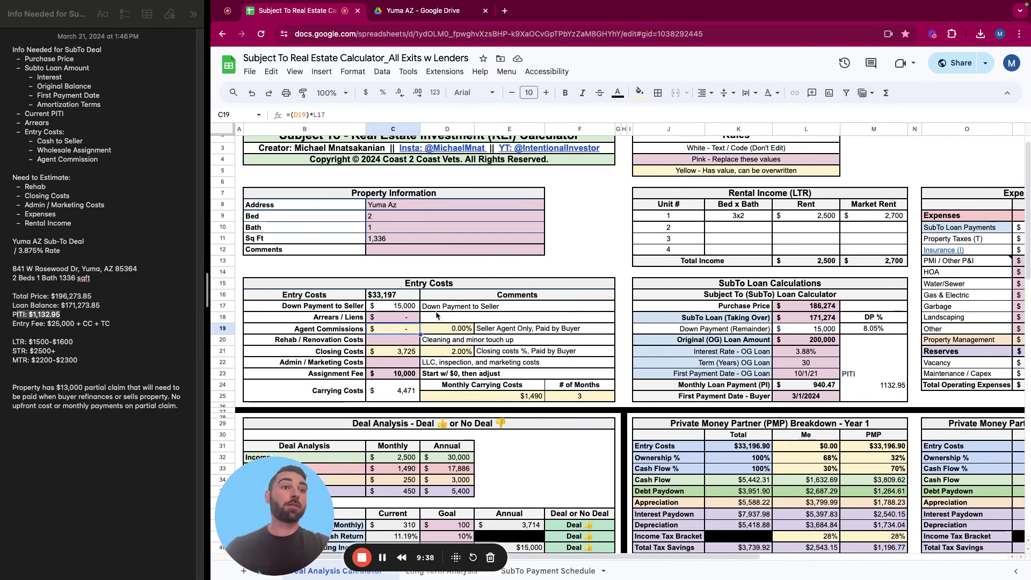
click(385, 317)
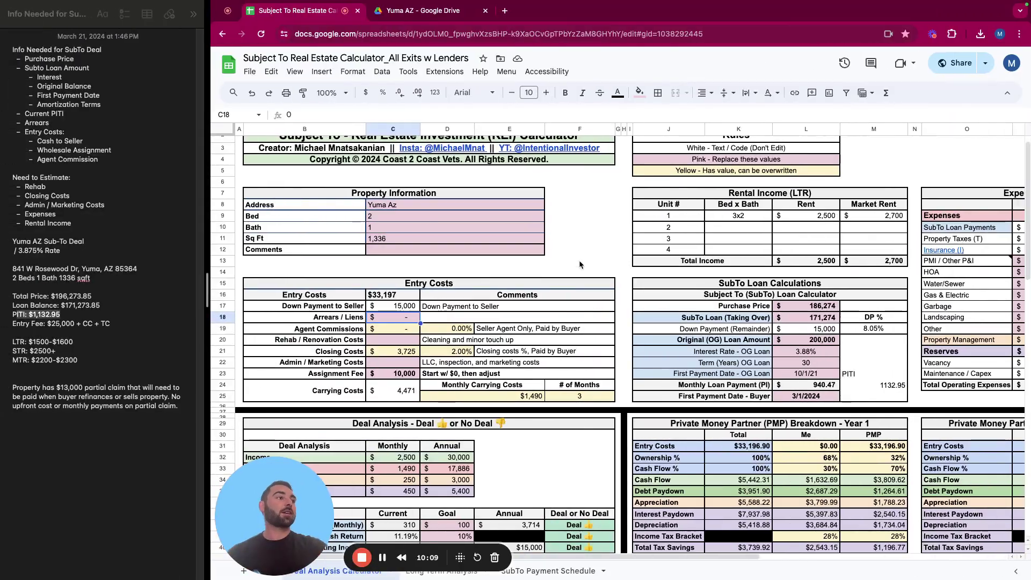
Calculate the difference between PITI and the monthly loan payment below the PITI amount with =M24-L24, and label it TI alongside
click(891, 404)
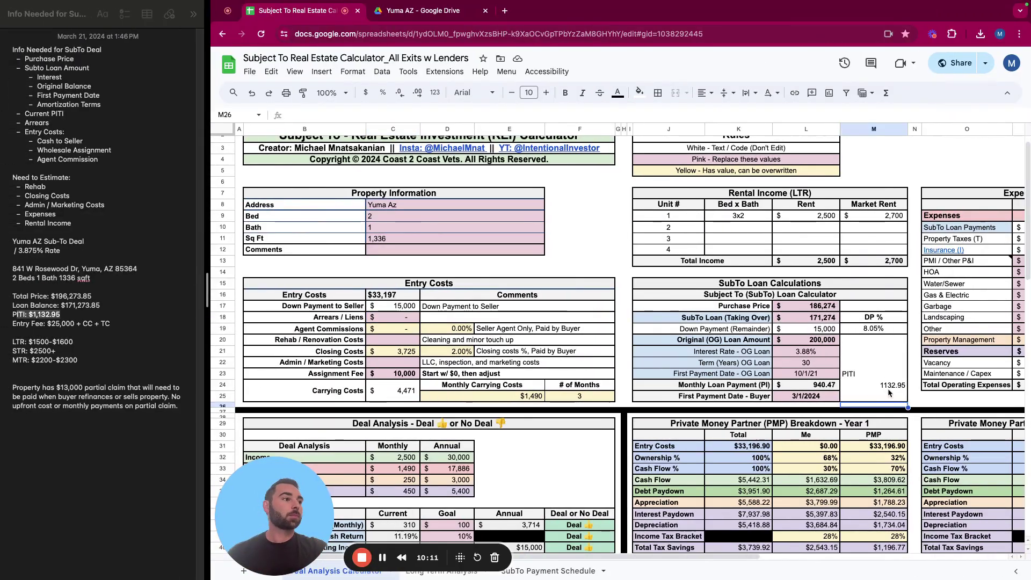
click(883, 387)
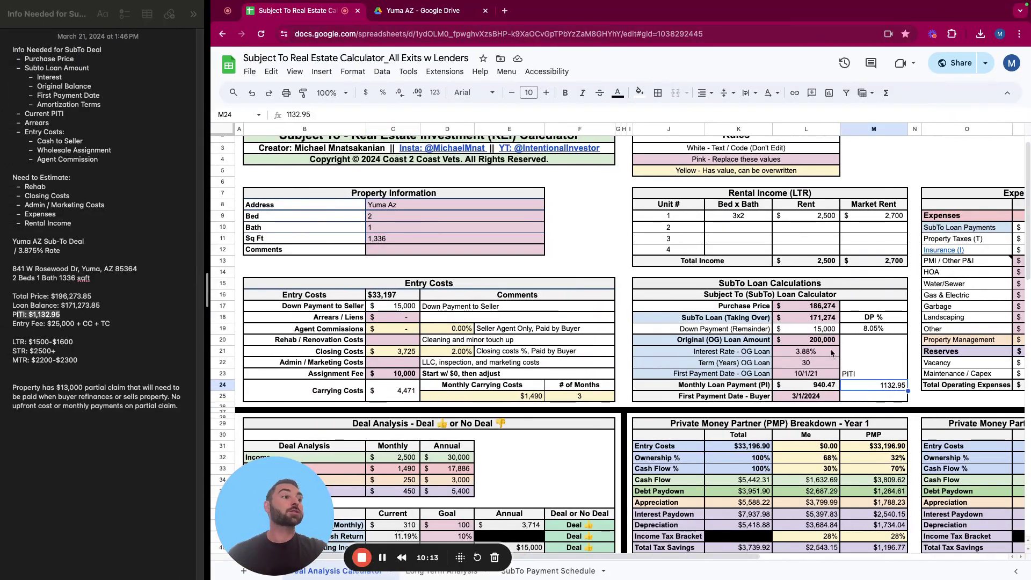
click(816, 343)
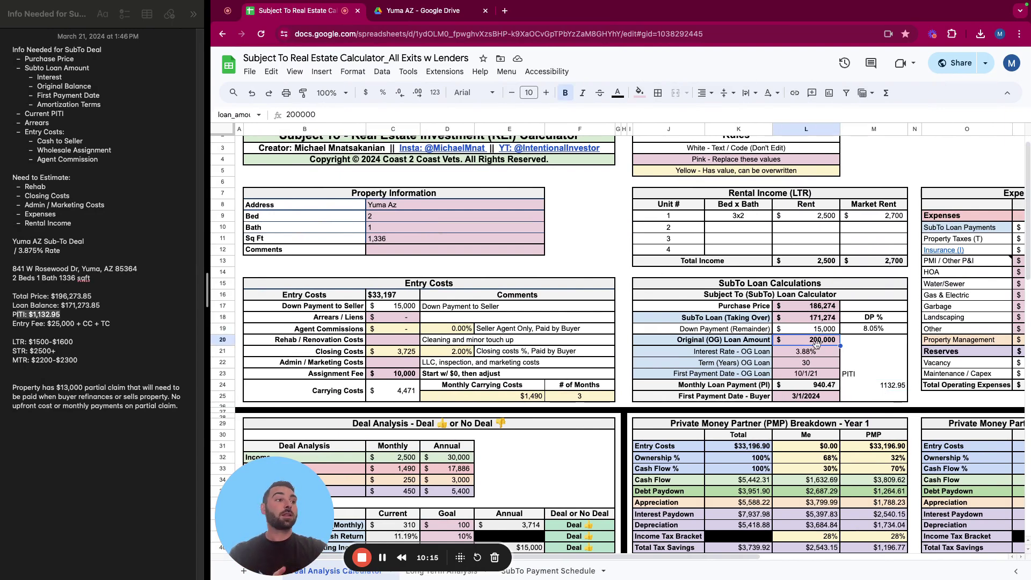
click(868, 394)
text(=M24-M24)
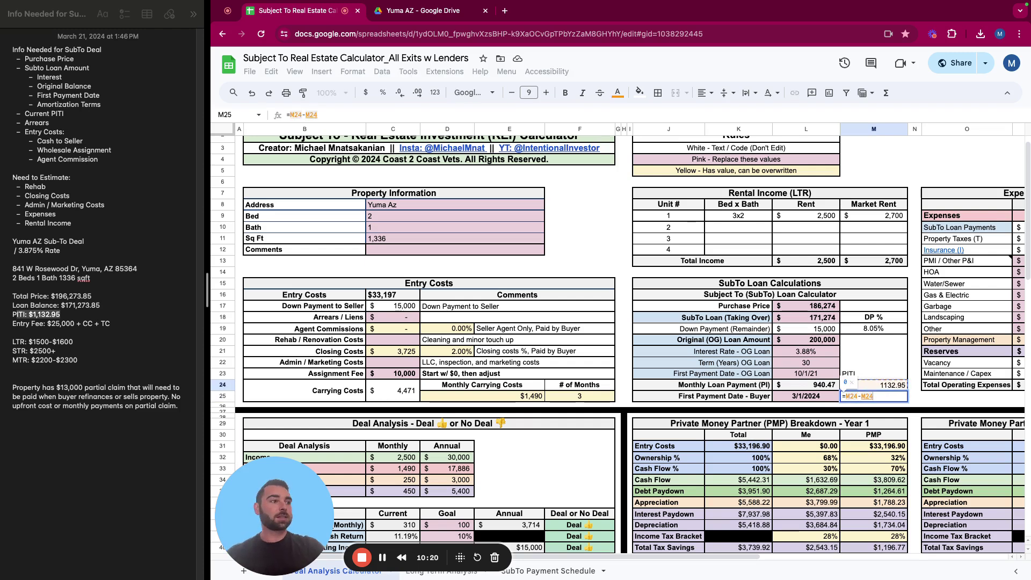
key(Left)
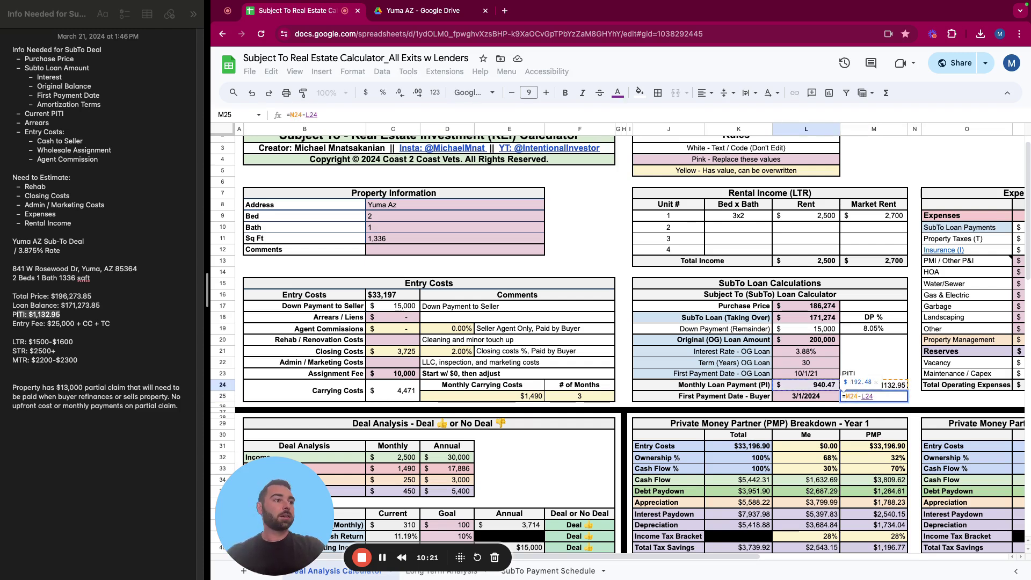
key(Return)
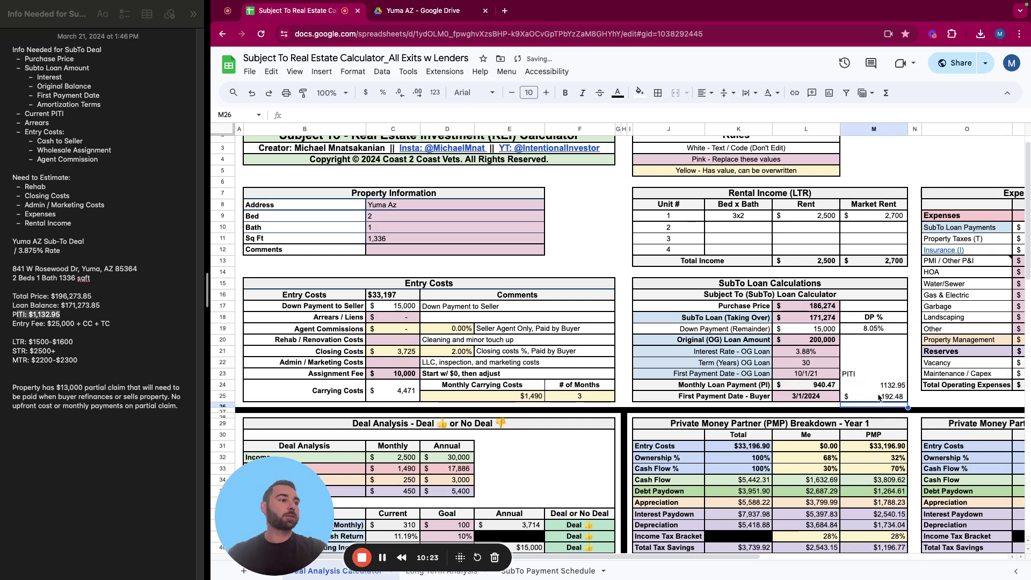
key(Up)
click(913, 398)
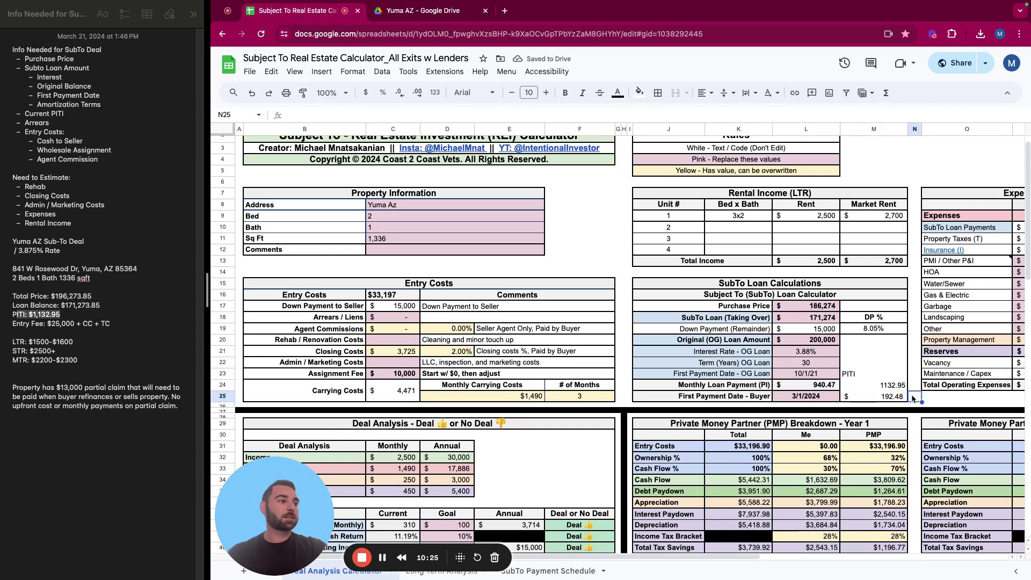
text(TI)
key(Left)
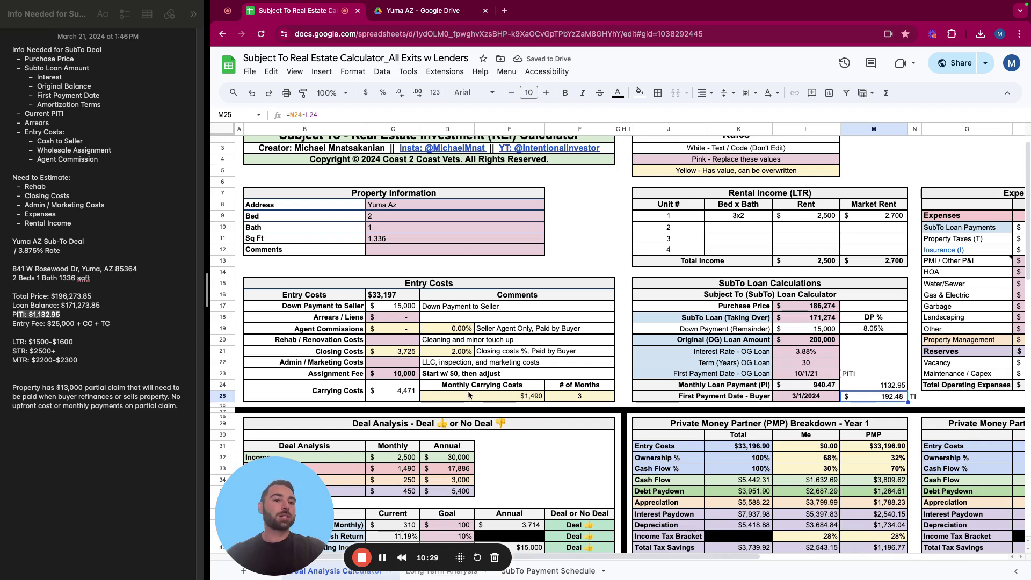
Set the annual insurance expense to =80*12 in Expenses & Reserves
drag(597, 556, 742, 547)
click(821, 250)
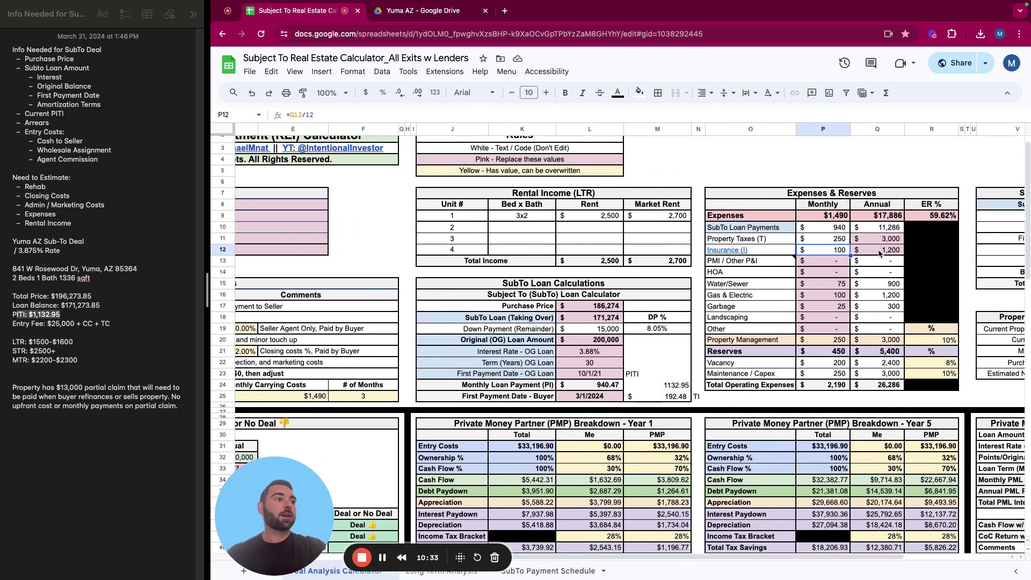
click(879, 251)
text(=80)
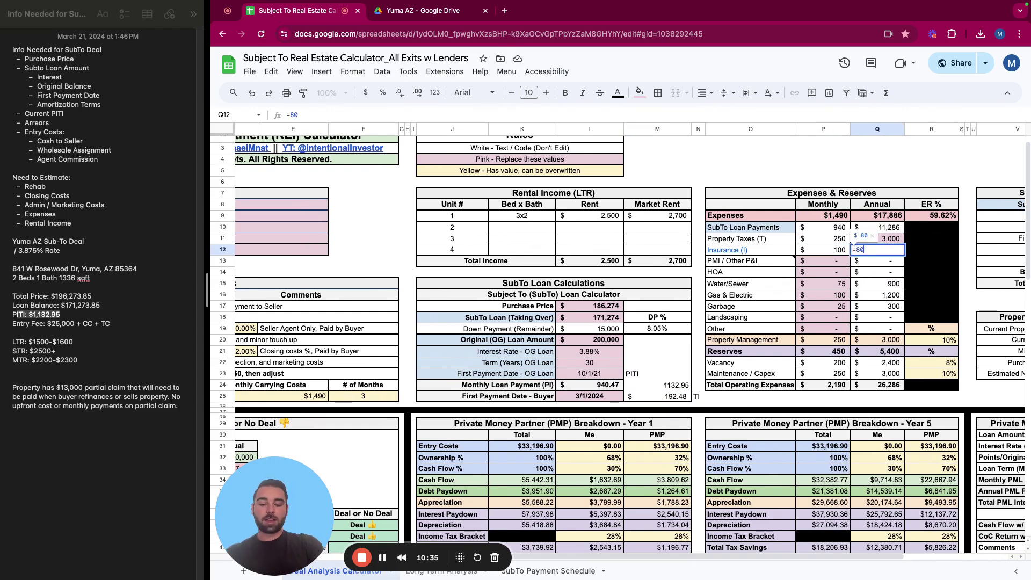
text(*12)
key(Return)
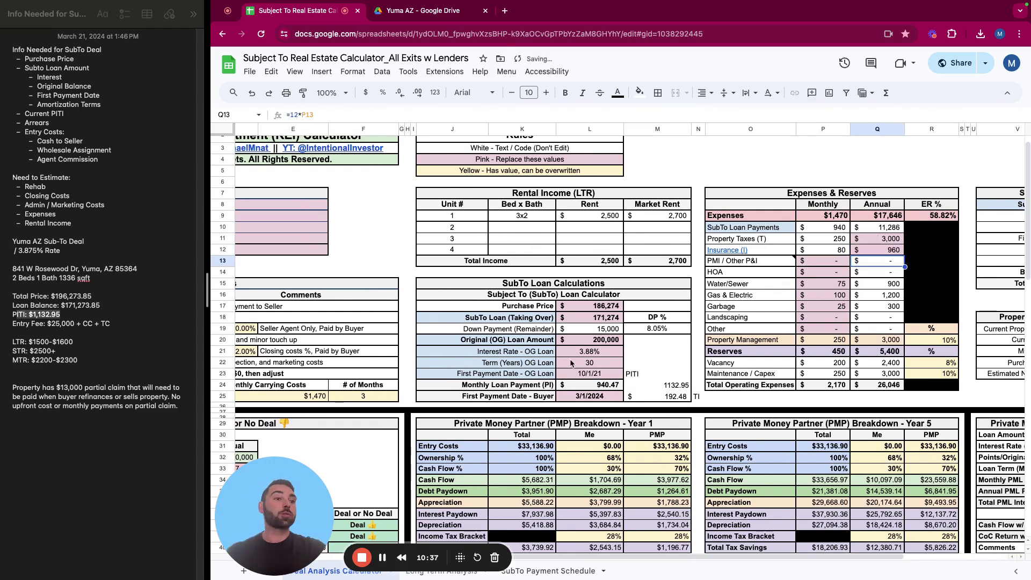
Check the monthly loan payment, property tax and insurance figures, and subtract the 80 monthly insurance from the TI formula
click(569, 388)
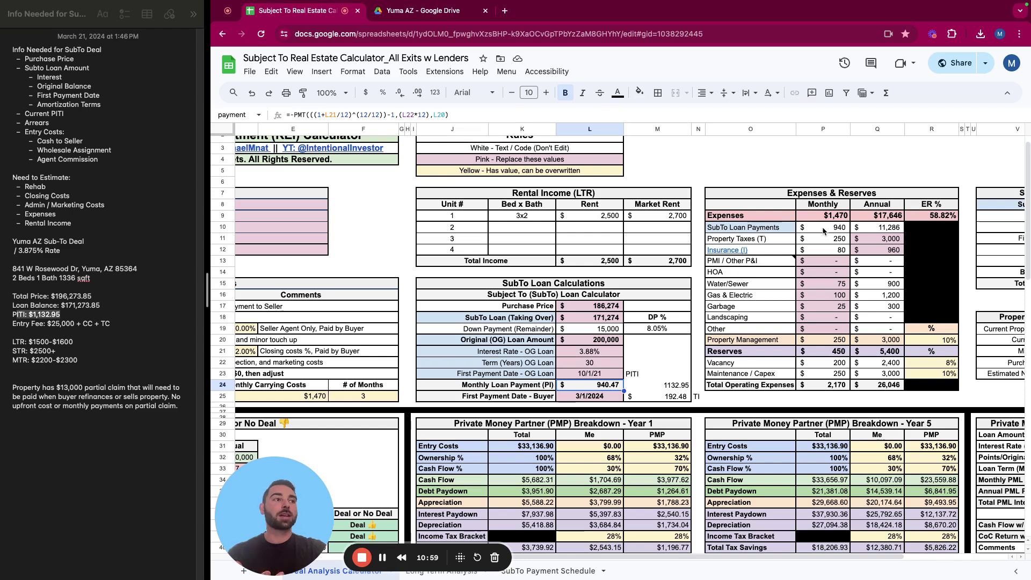
mouse_move(764, 251)
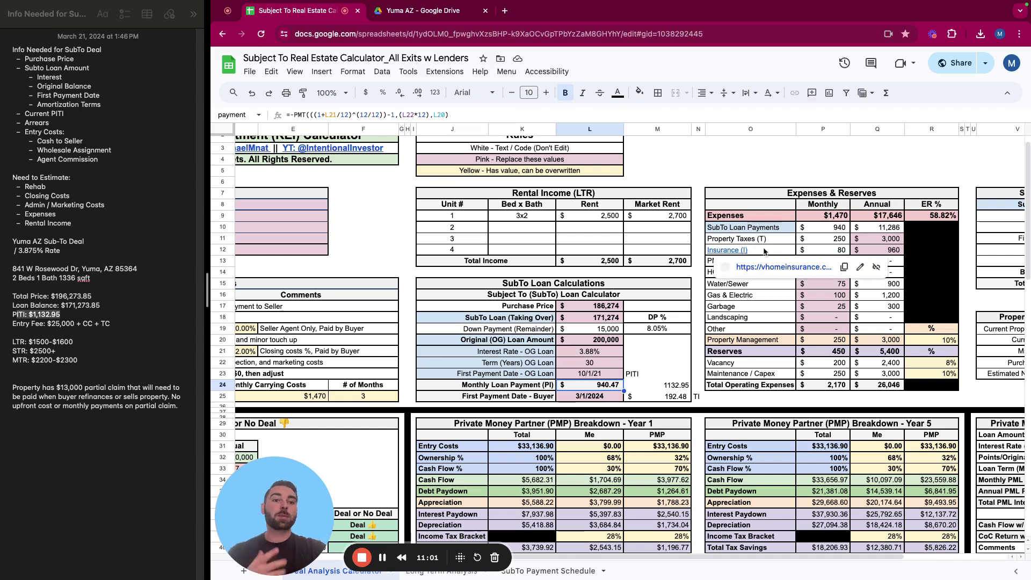
click(813, 251)
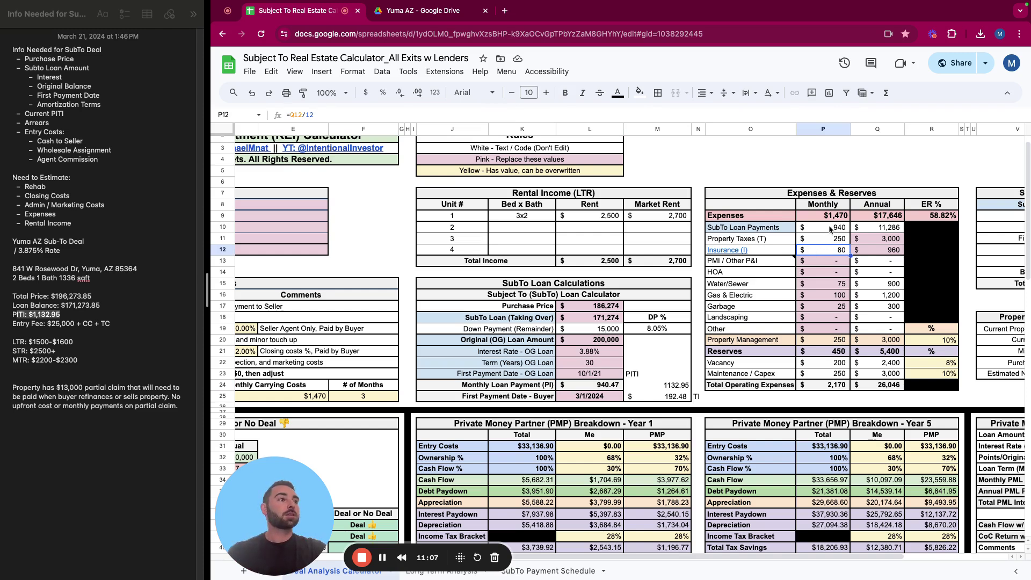
click(831, 229)
key(Down)
key(Down)
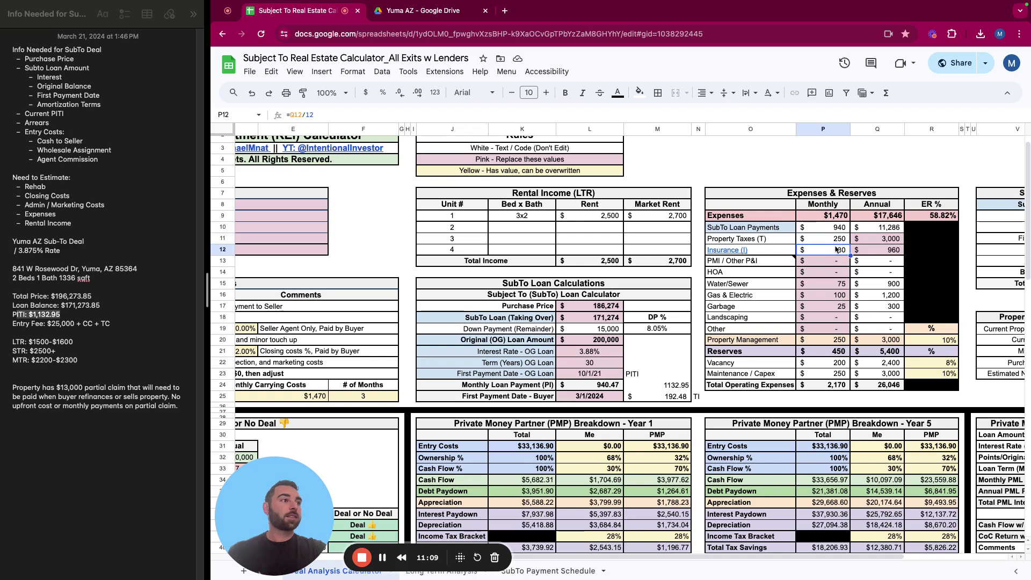
key(Right)
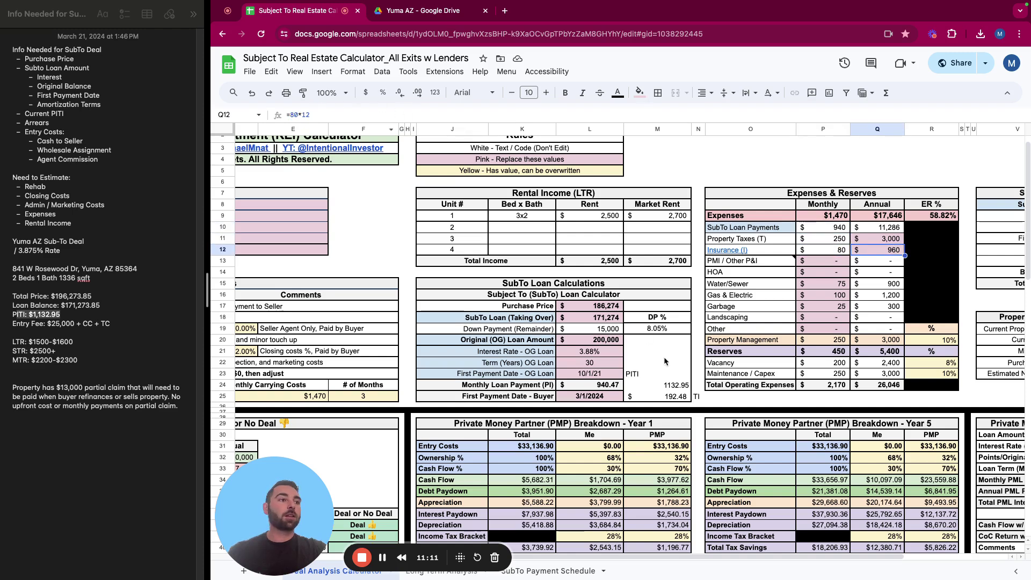
click(678, 396)
click(337, 116)
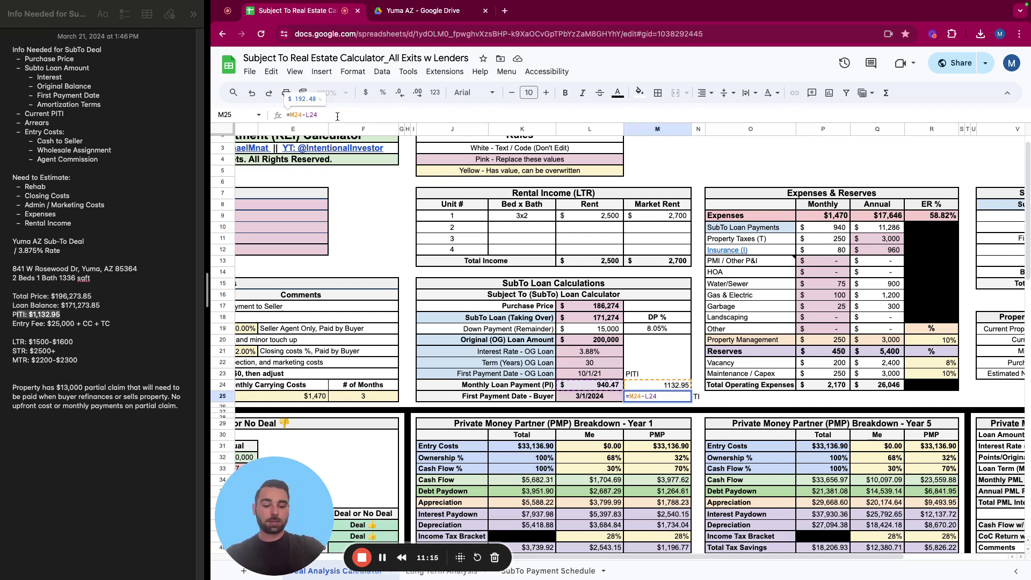
key(Return)
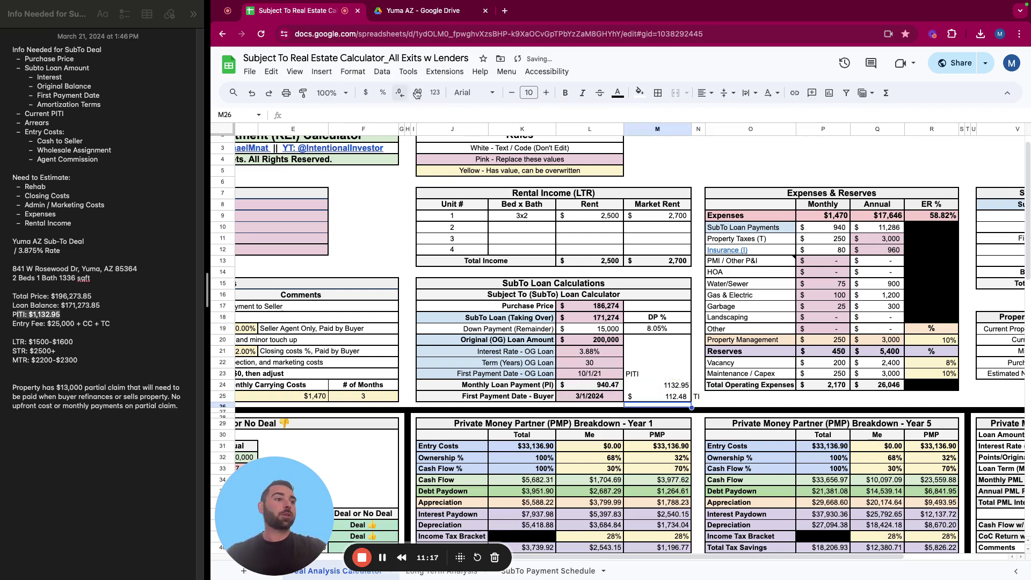
Set the annual property taxes expense to =112.48*12
click(870, 239)
text(=112)
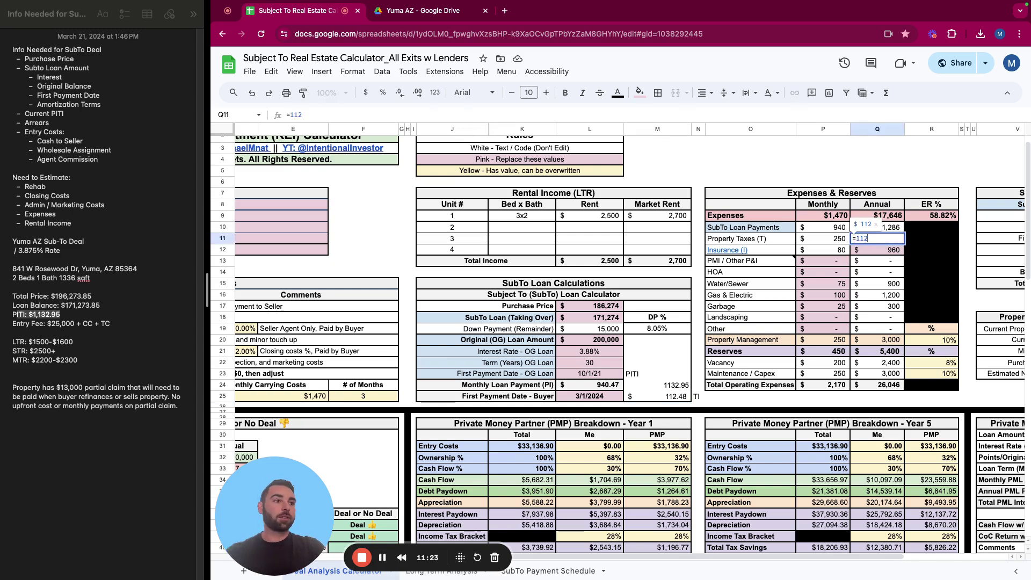
text(.48*)
key(Return)
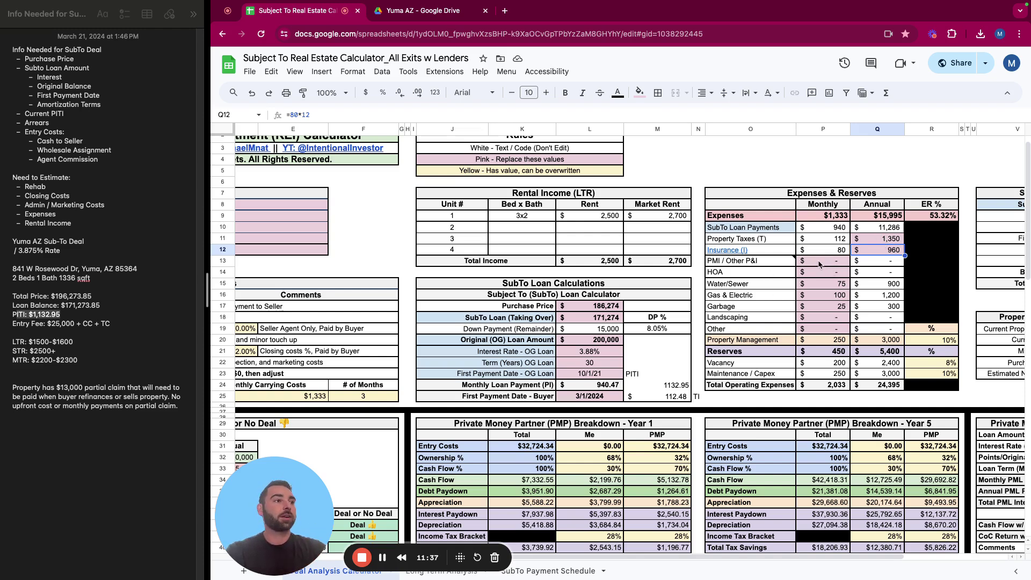
Clear the monthly expense amounts from PMI / Other P&I through Other
drag(820, 264, 822, 334)
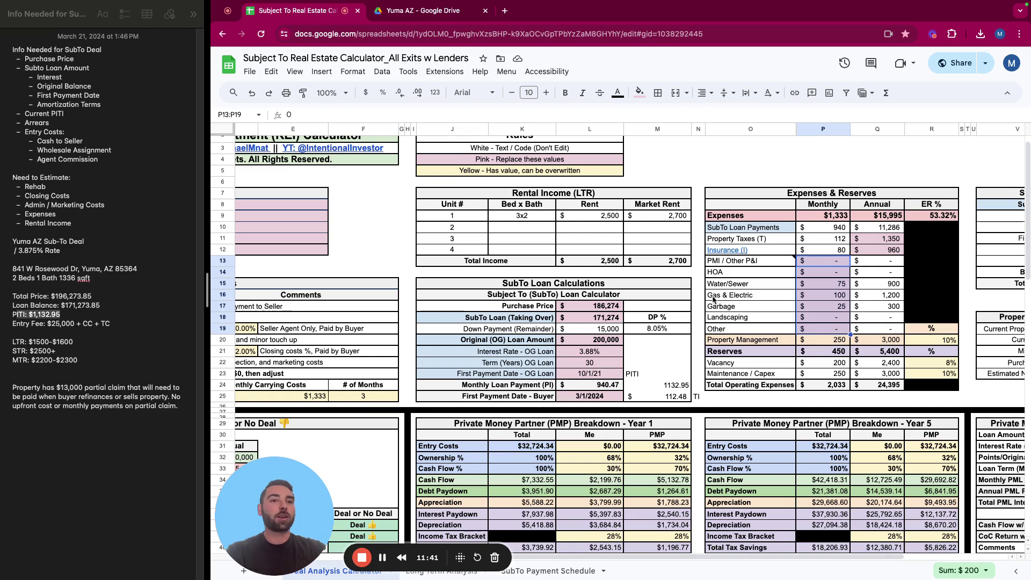
key(Delete)
click(820, 293)
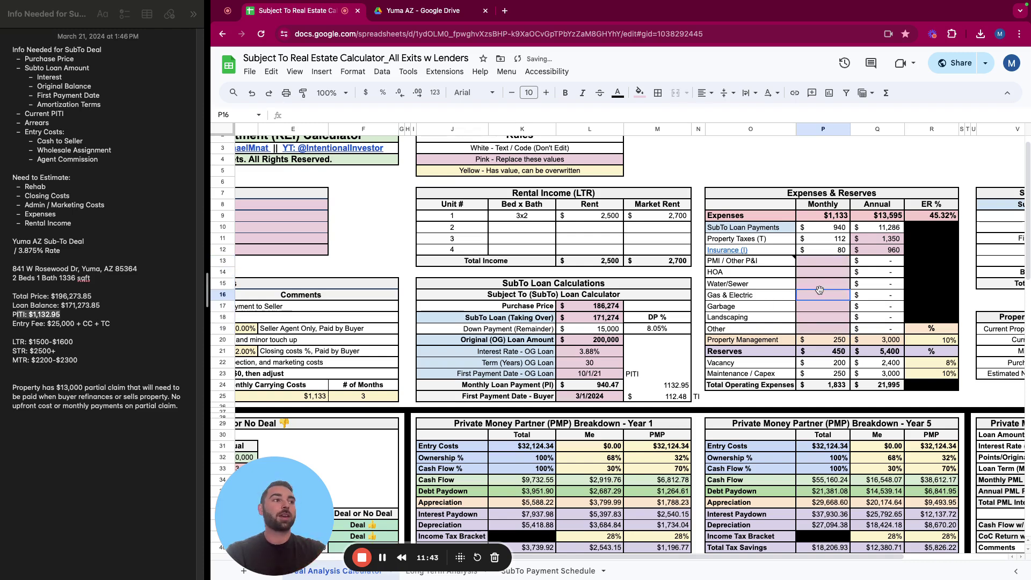
Review the property management percentage, the maintenance/capex reserve, and the purchase price, original loan terms and payment in the SubTo loan calculator
click(945, 344)
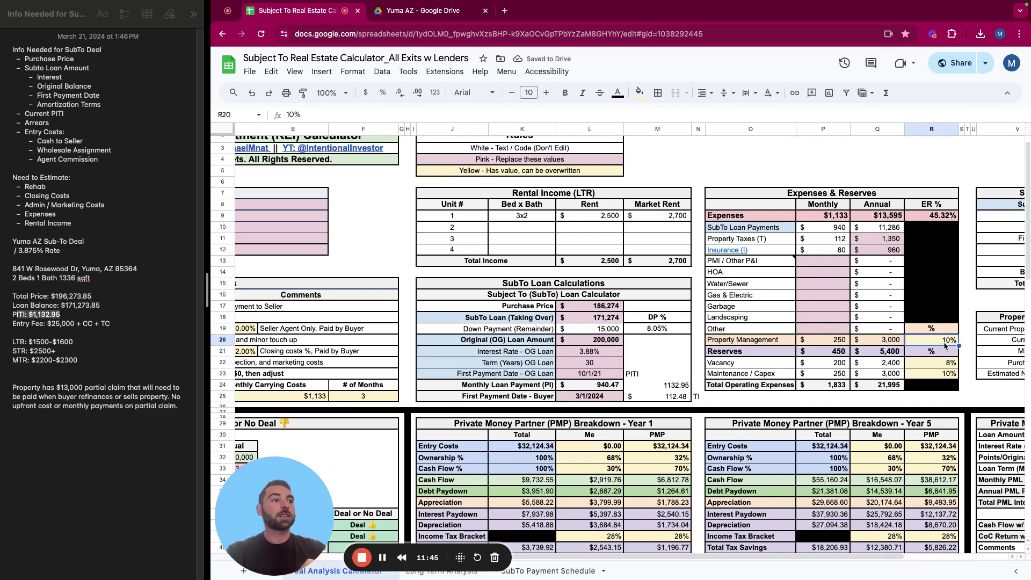
click(784, 375)
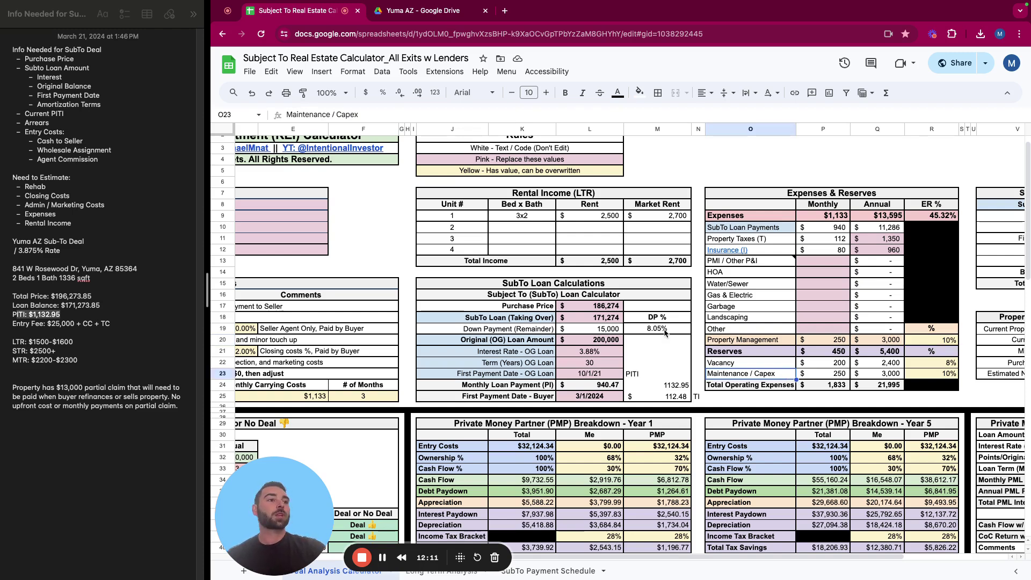
click(609, 310)
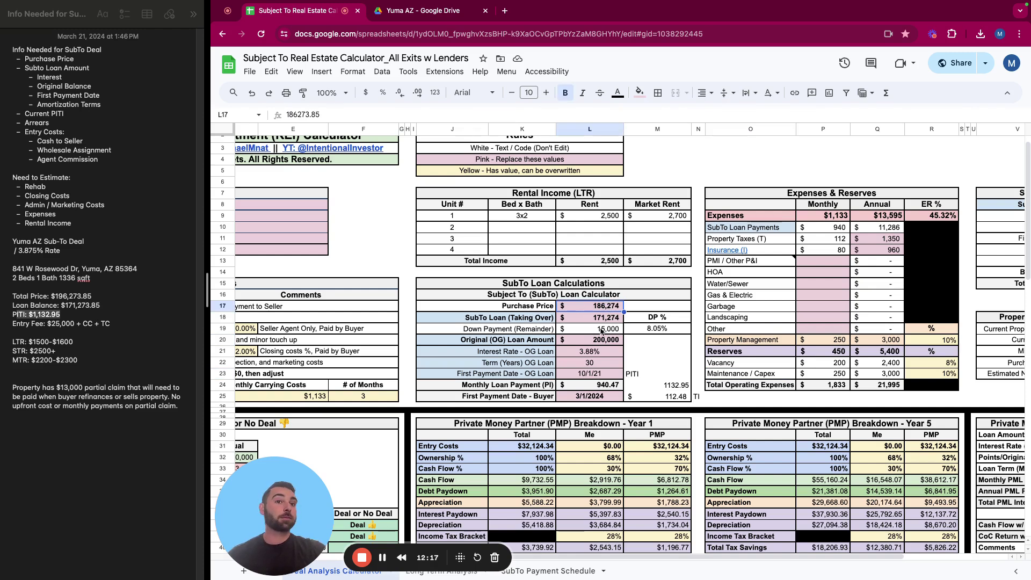
scroll(497, 558, left, 3)
scroll(497, 559, right, 1)
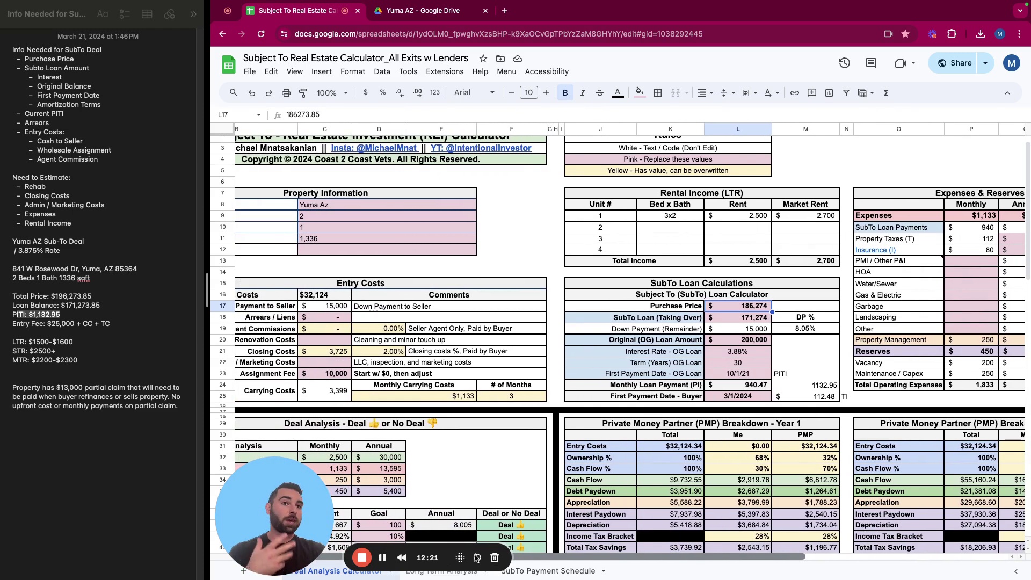
scroll(506, 559, right, 1)
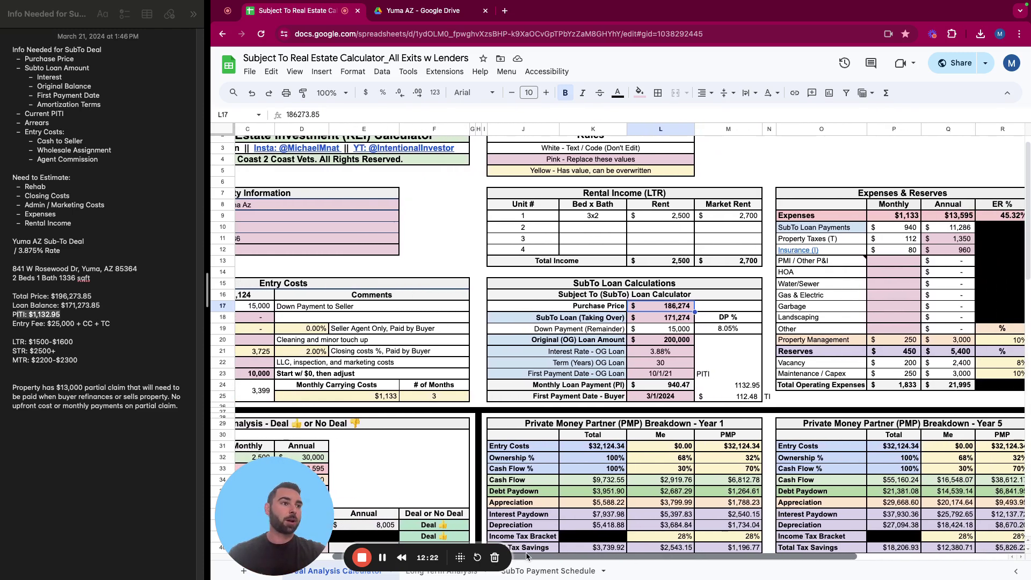
click(655, 336)
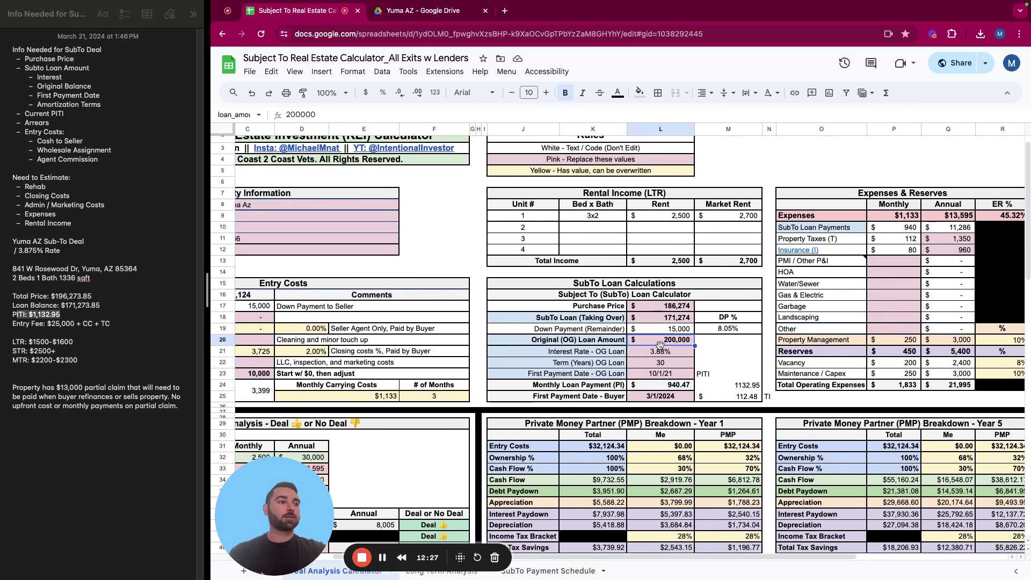
drag(652, 350, 655, 375)
click(657, 385)
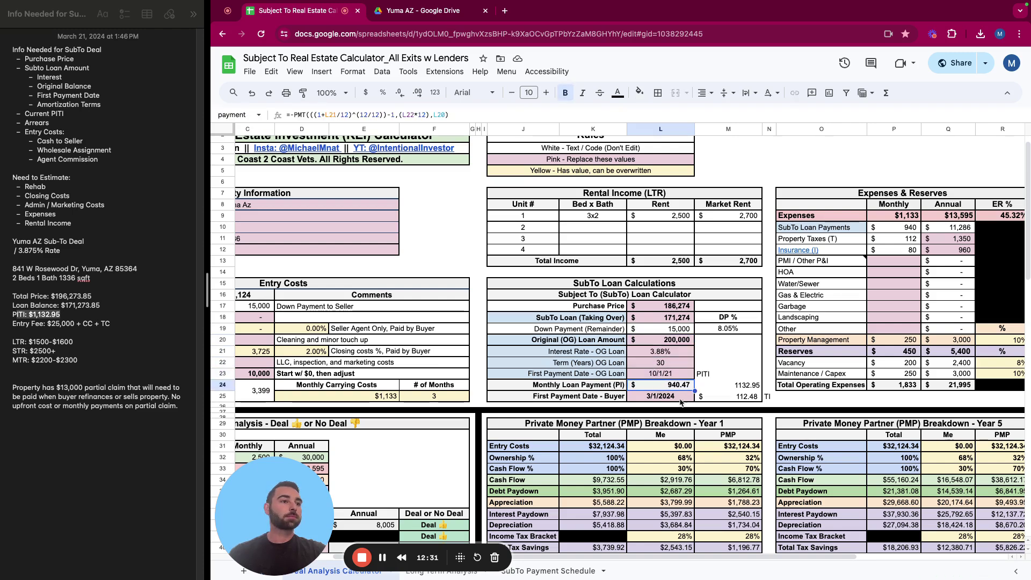
Set the buyer's first payment date to 4/1/2024 in the SubTo loan calculator
click(673, 400)
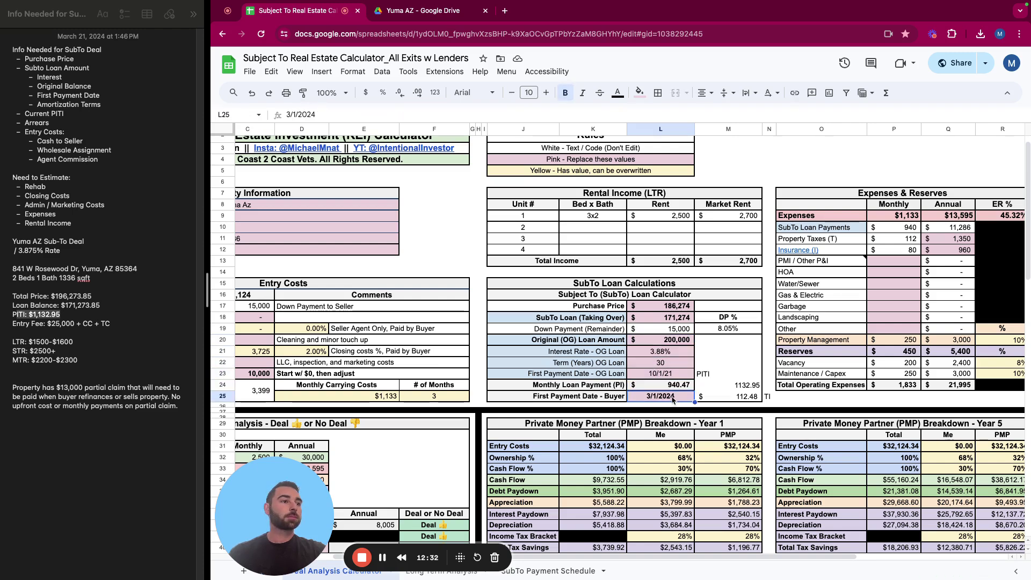
click(291, 110)
key(BackSpace)
text(4/1)
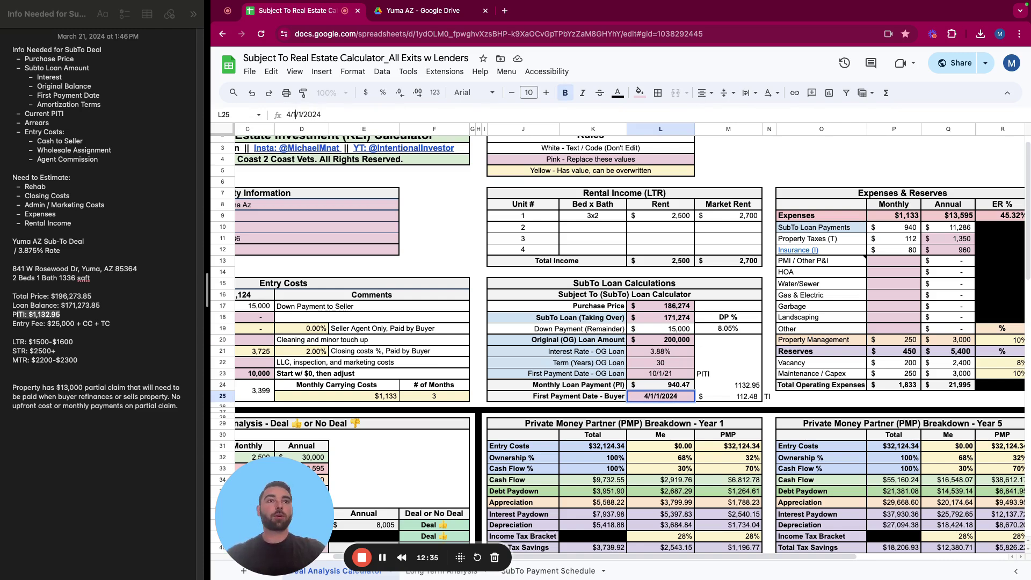
key(BackSpace)
key(BackSpace)
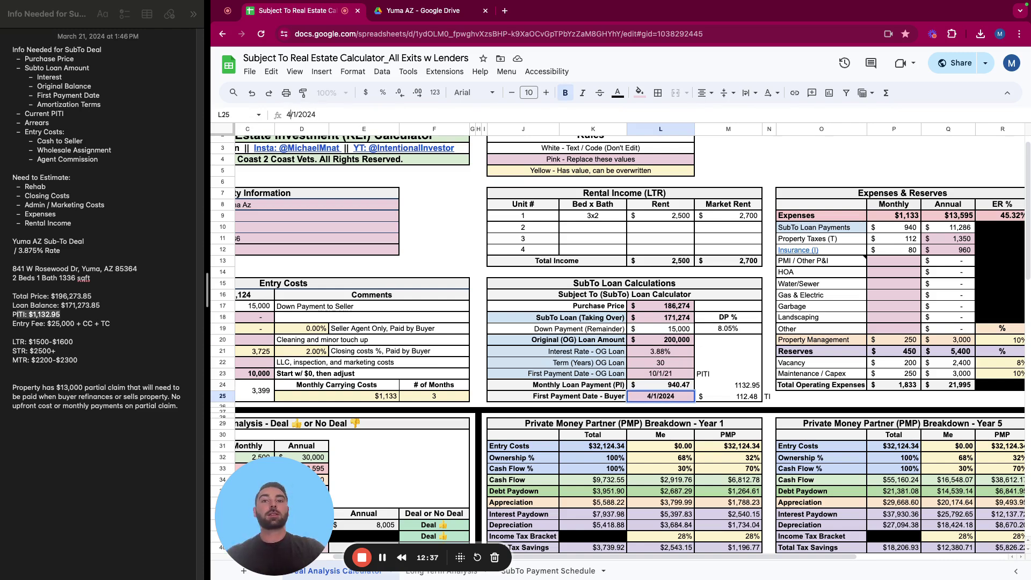
key(Return)
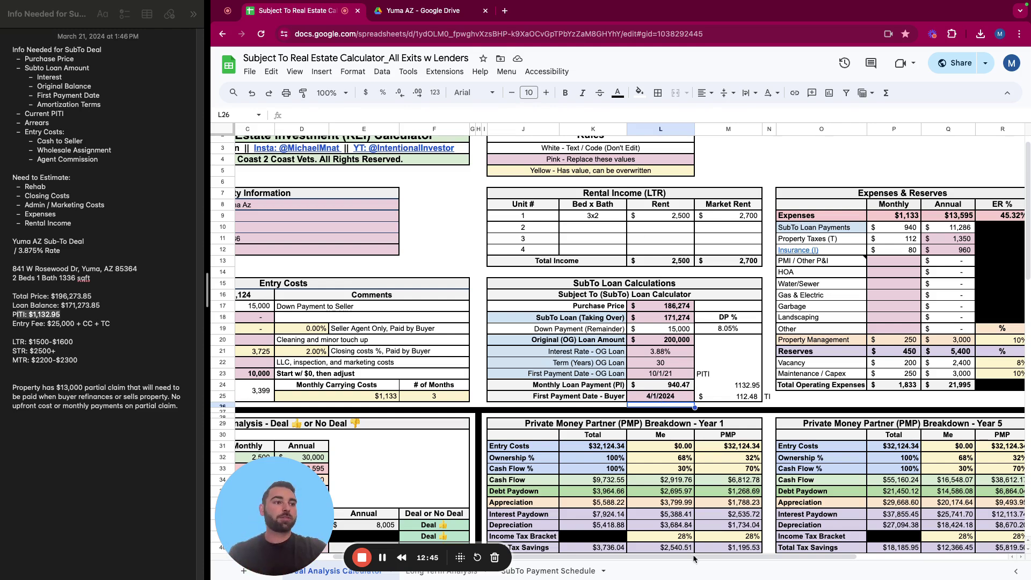
Bring the rental income and expenses into view and highlight the LTR rent range in the notes
drag(693, 558, 786, 554)
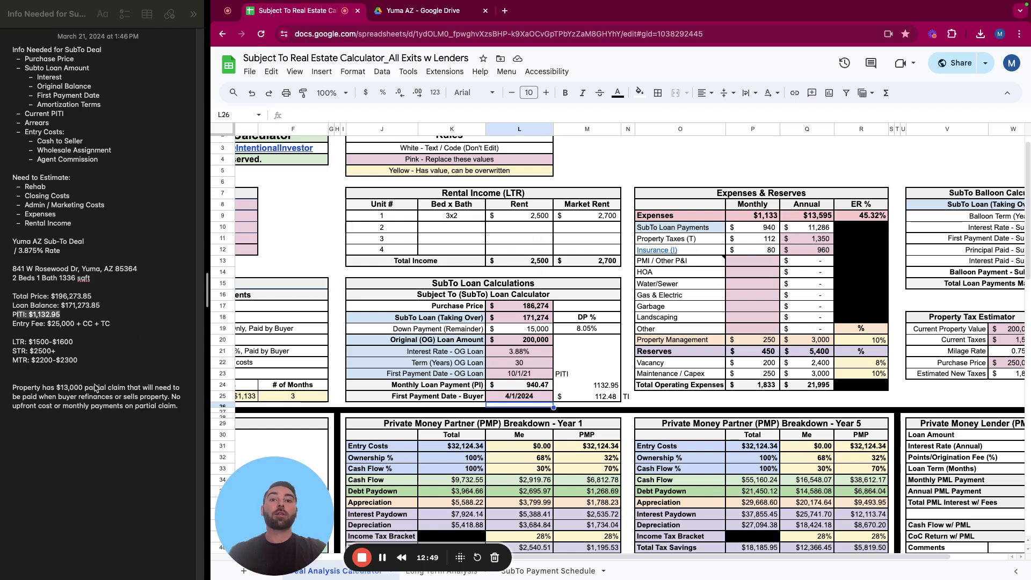
drag(73, 342, 29, 341)
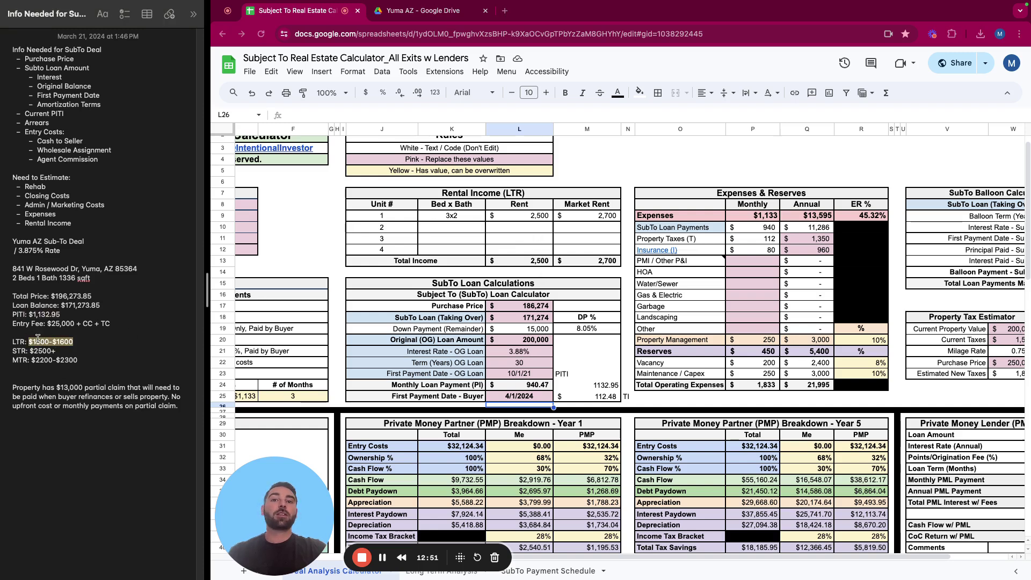
Set unit 1 in the LTR rental income table to 2x1 with a rent of $1,500 and a market rent of $1,750
click(60, 339)
click(529, 263)
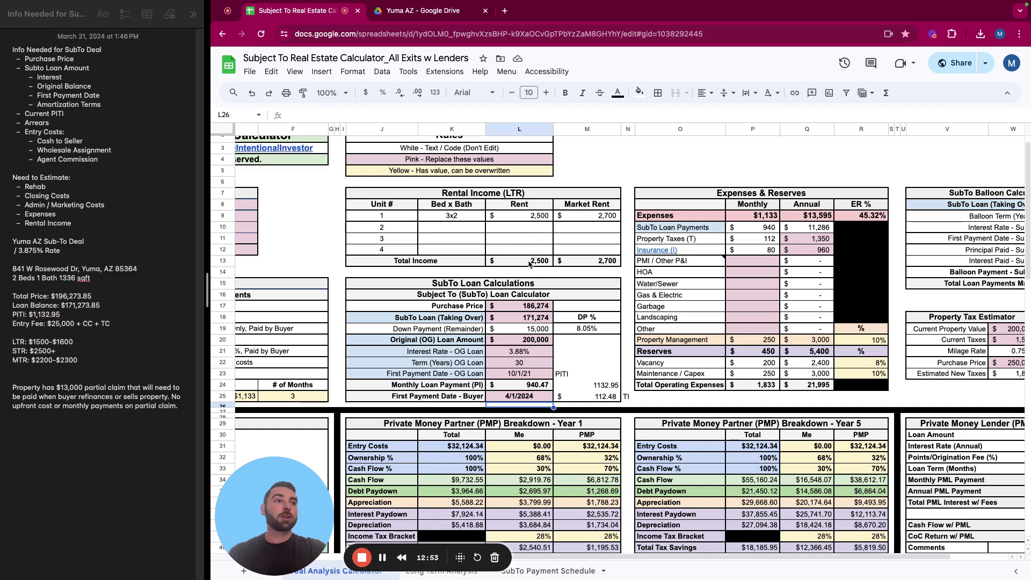
click(456, 216)
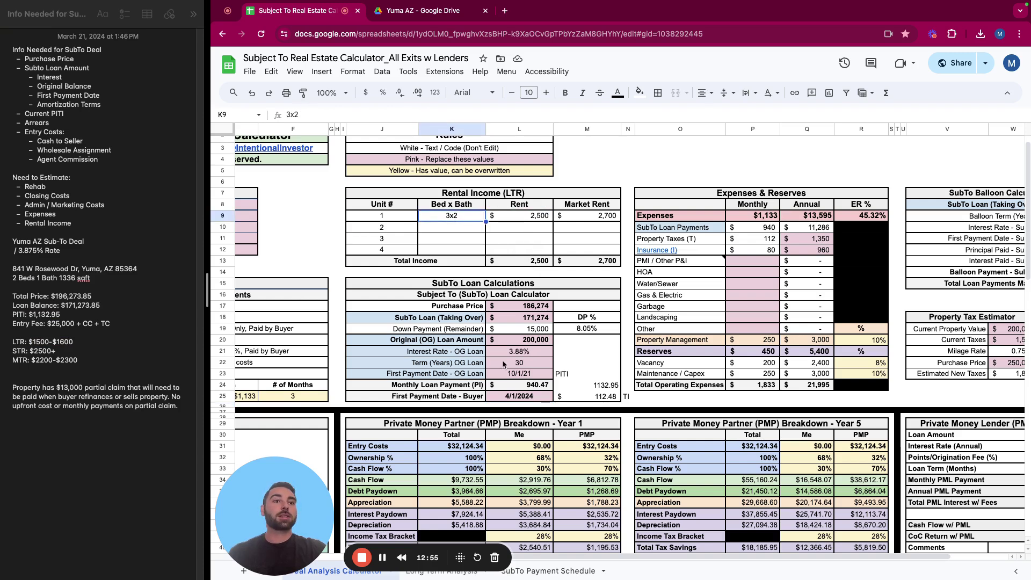
text(2x1)
key(Tab)
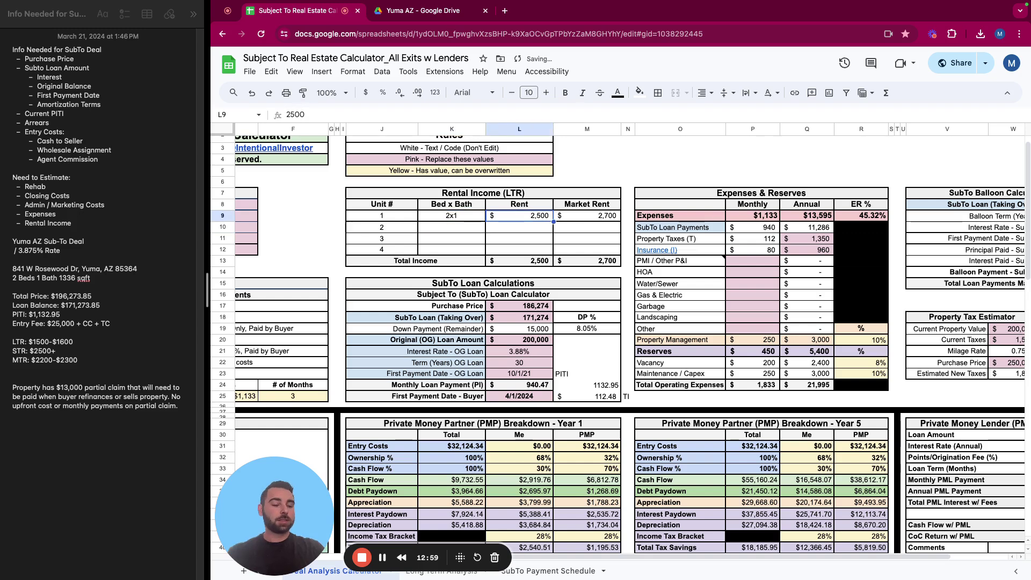
text(1)
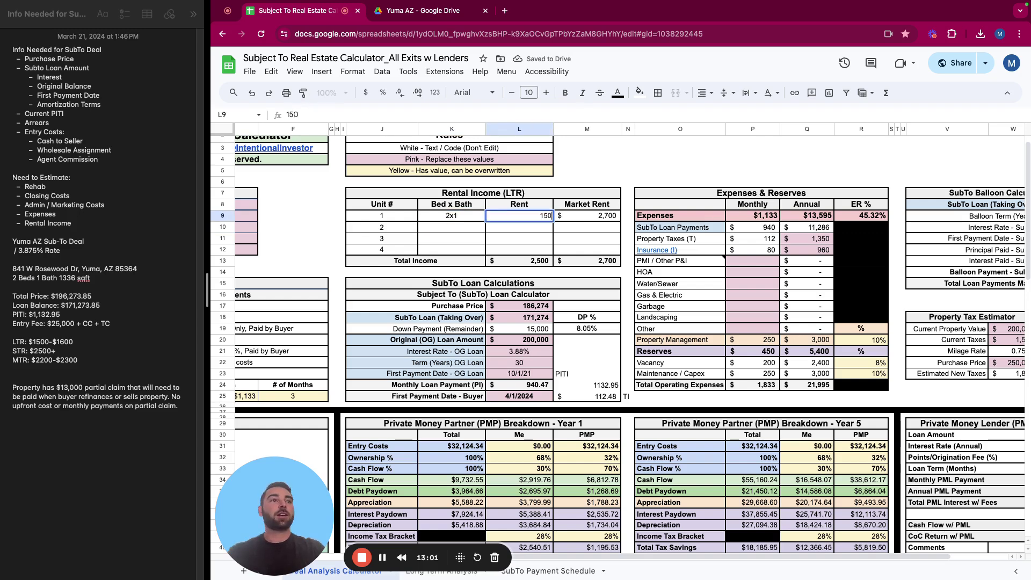
key(Tab)
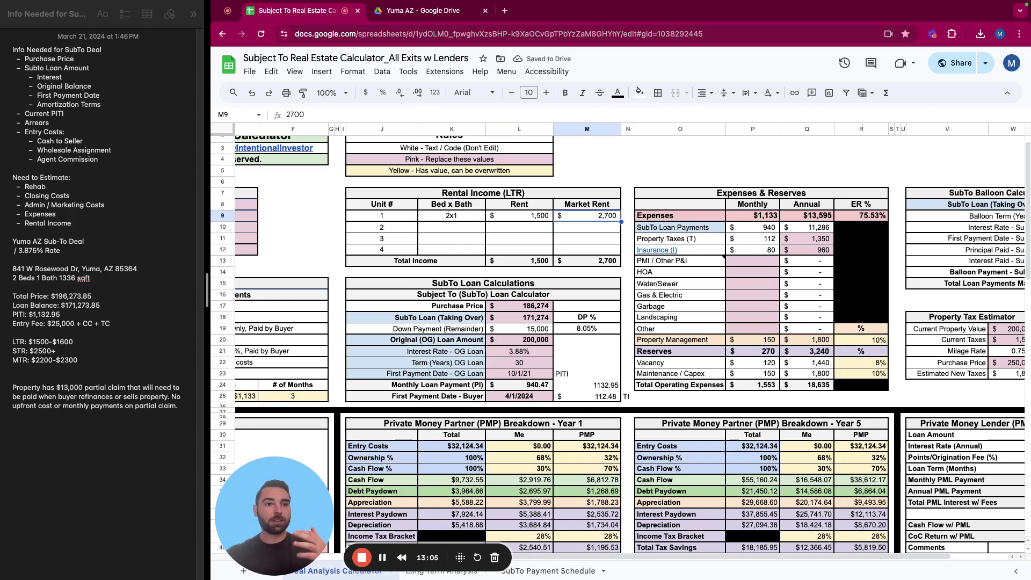
text(1750)
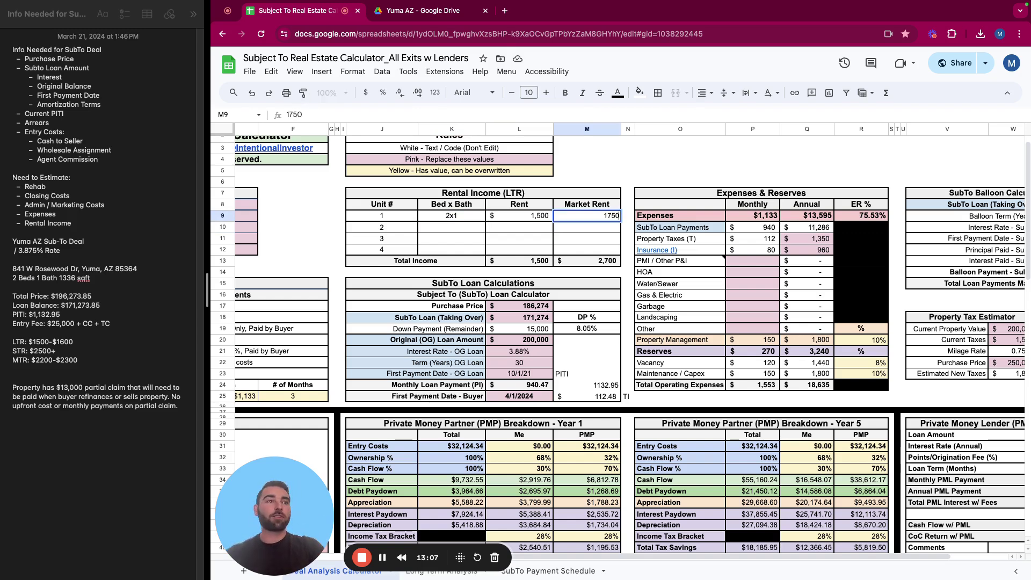
key(Return)
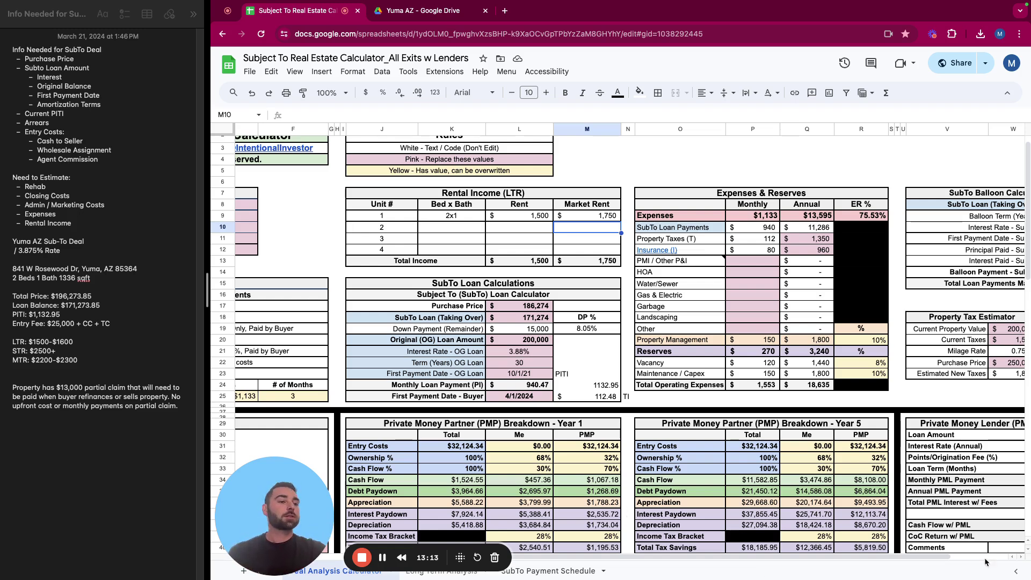
Check the original loan's first payment date and try balloon terms of 27 and 28 years in the SubTo Balloon Calculator
scroll(785, 560, right, 3)
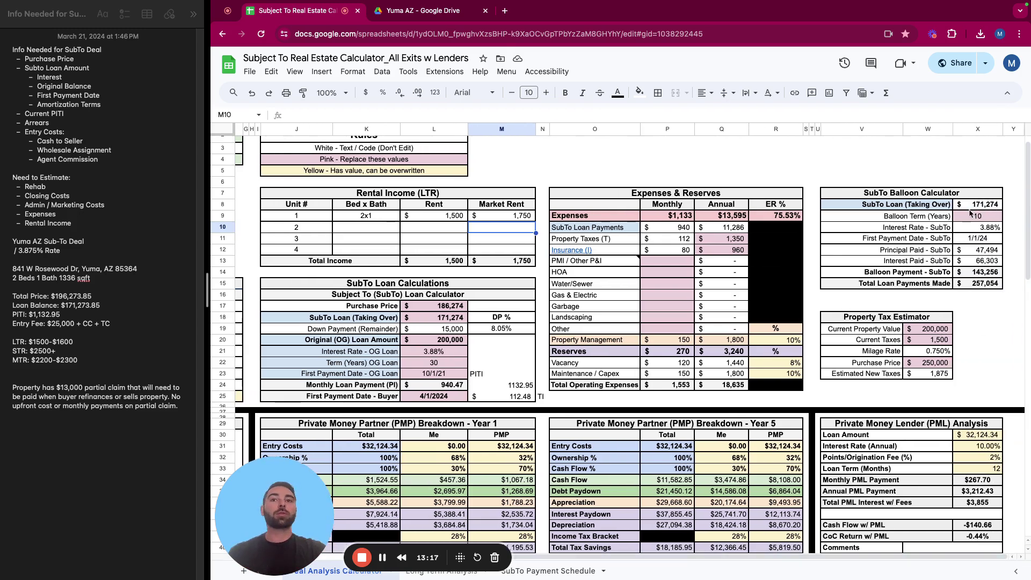
click(991, 218)
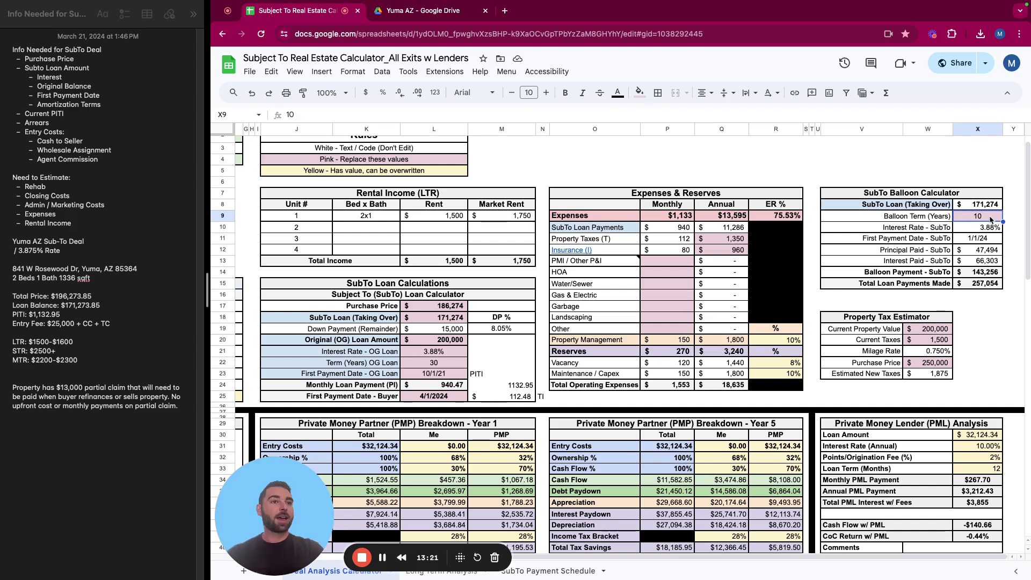
click(450, 375)
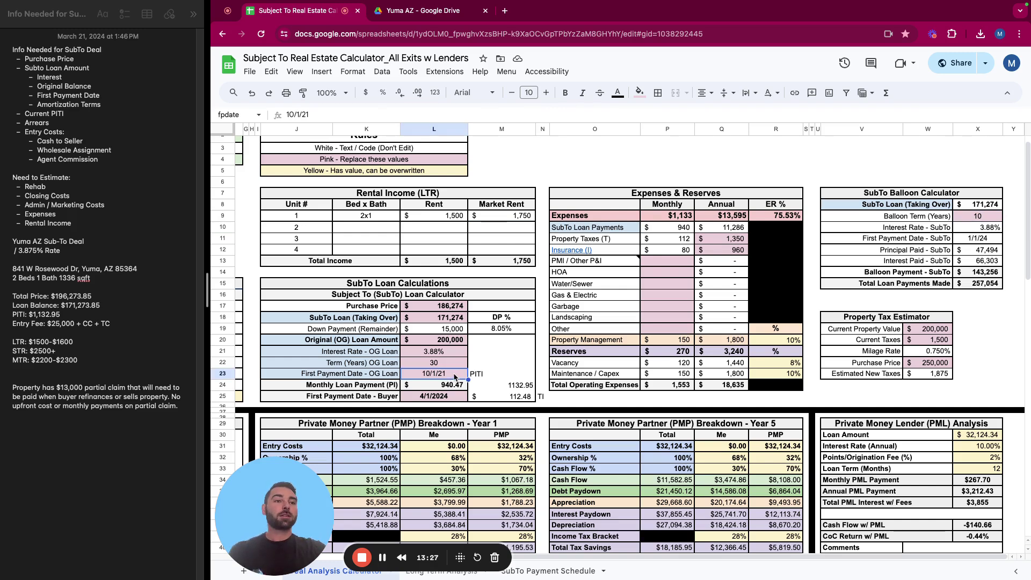
click(975, 217)
text(27)
key(Return)
click(978, 216)
text(28)
key(Return)
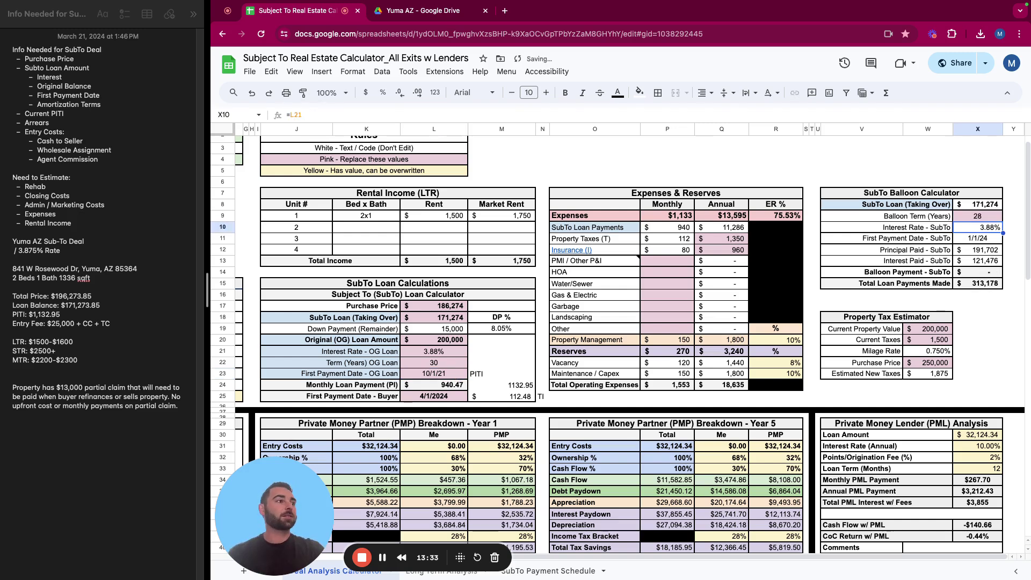
Set the balloon term to 30 years in the SubTo Balloon Calculator
click(973, 216)
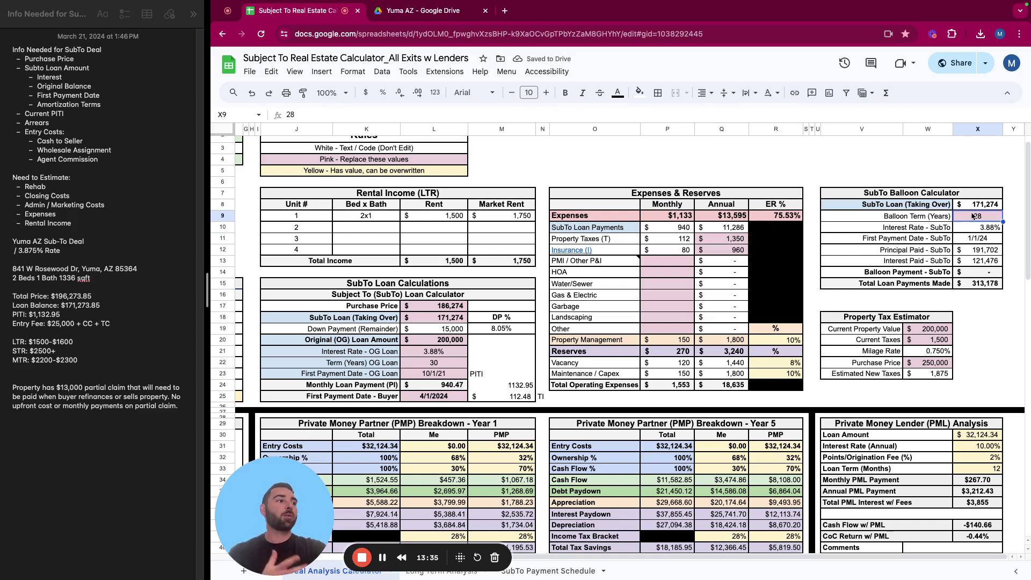
text(30)
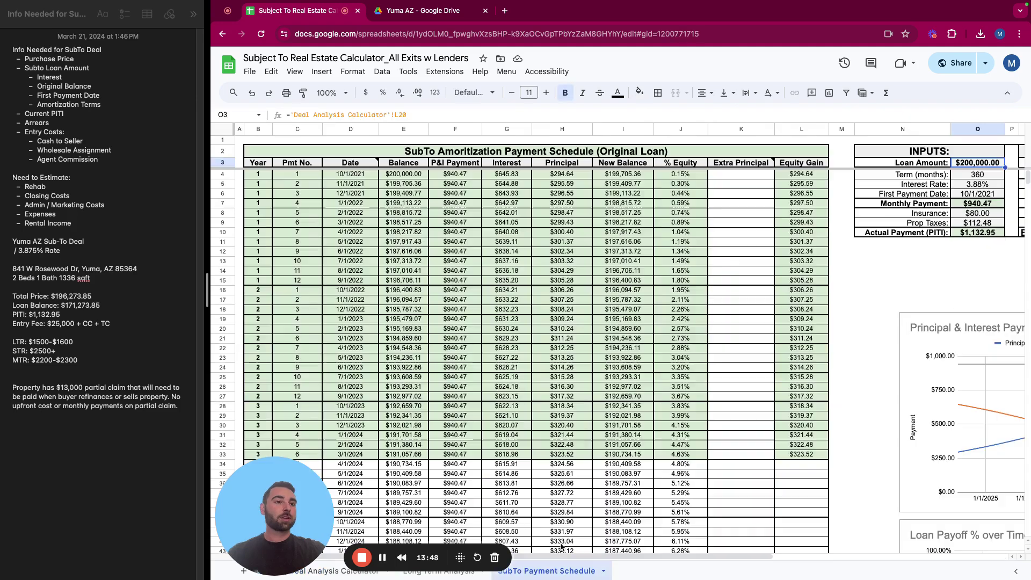
Sum the Interest column of the SubTo payment schedule over the whole loan, and return to the deal analysis calculator
click(546, 571)
scroll(612, 496, down, 5)
scroll(537, 322, up, 5)
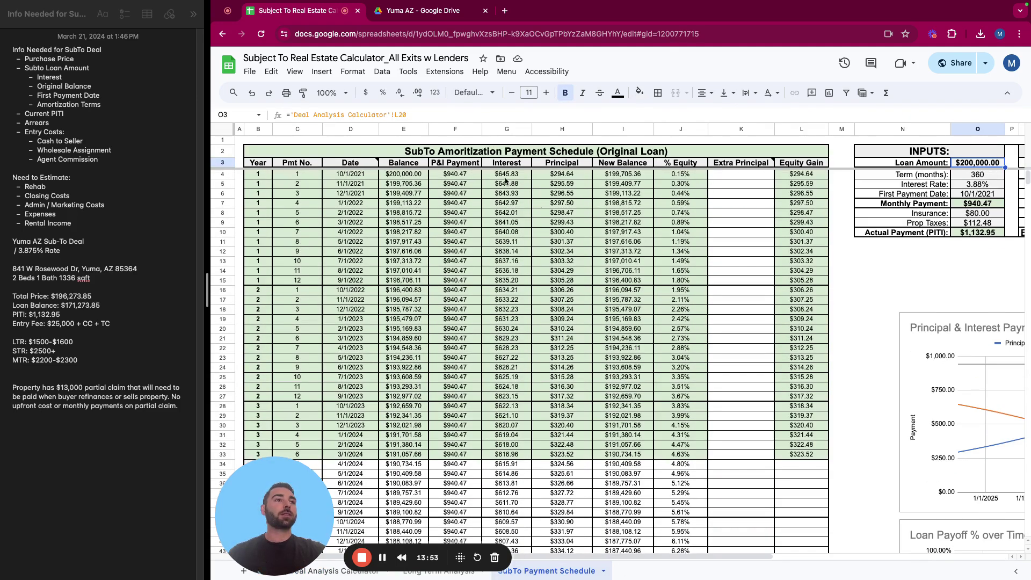
drag(506, 174, 506, 553)
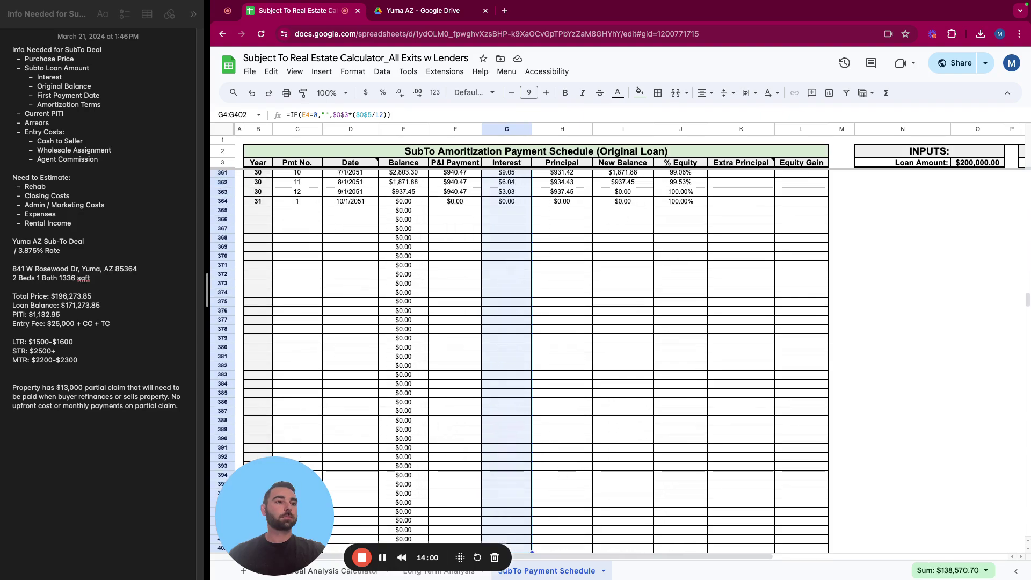
click(344, 571)
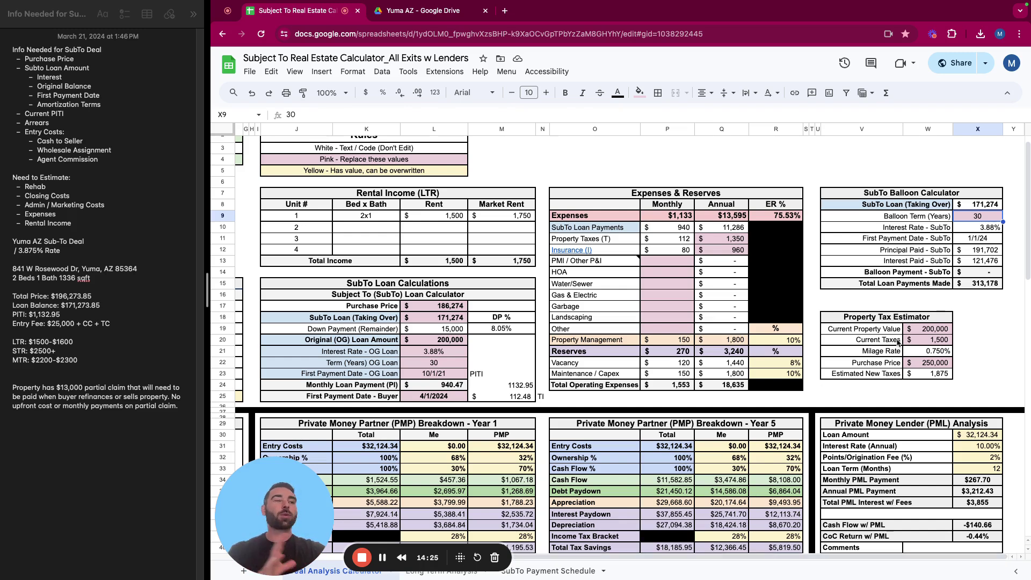
Fill in the Property Tax Estimator with a current property value of $170,000, current taxes of $1,350 and a purchase price of $186,000
click(932, 331)
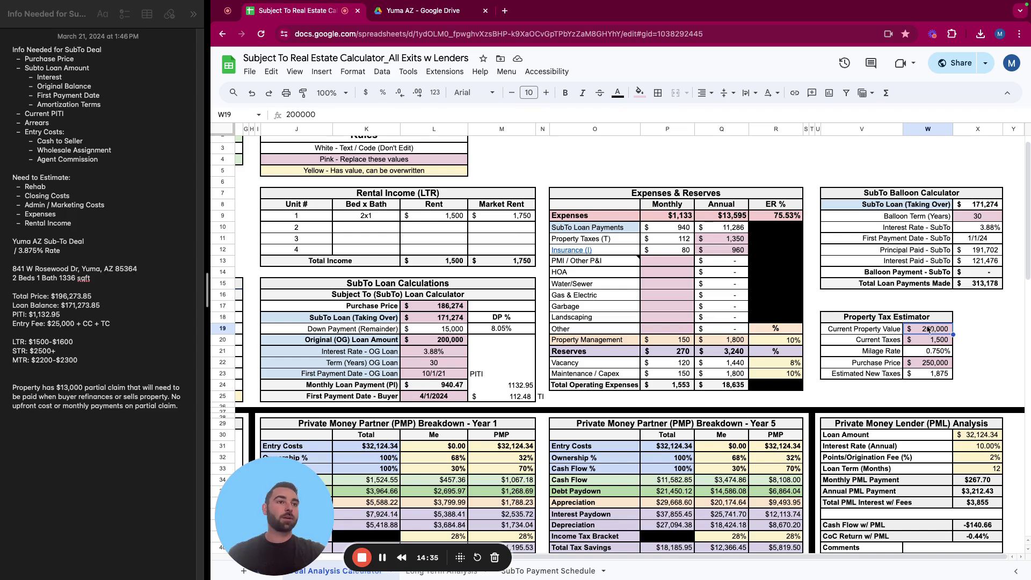
text(170,000)
key(Return)
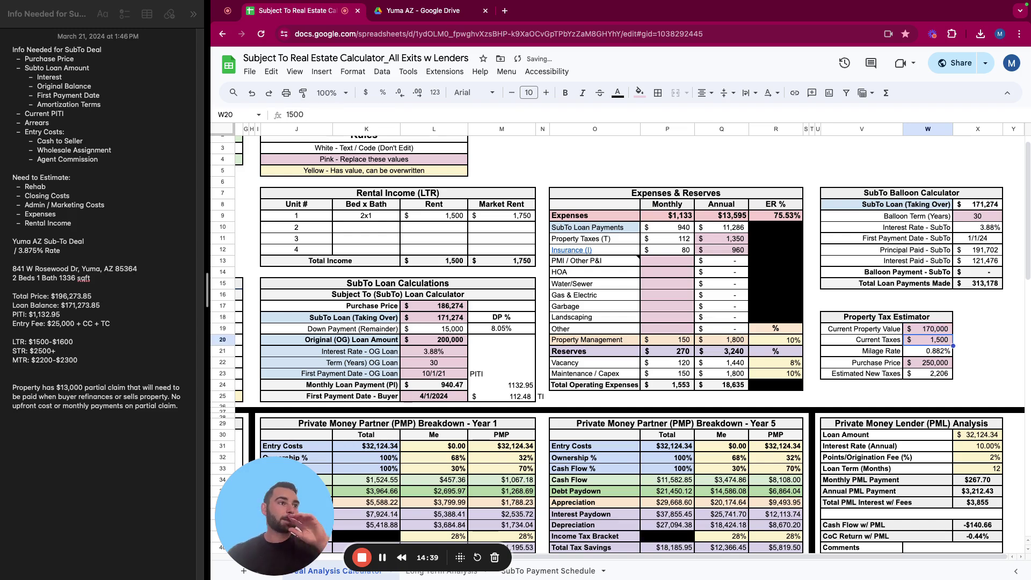
text(1350)
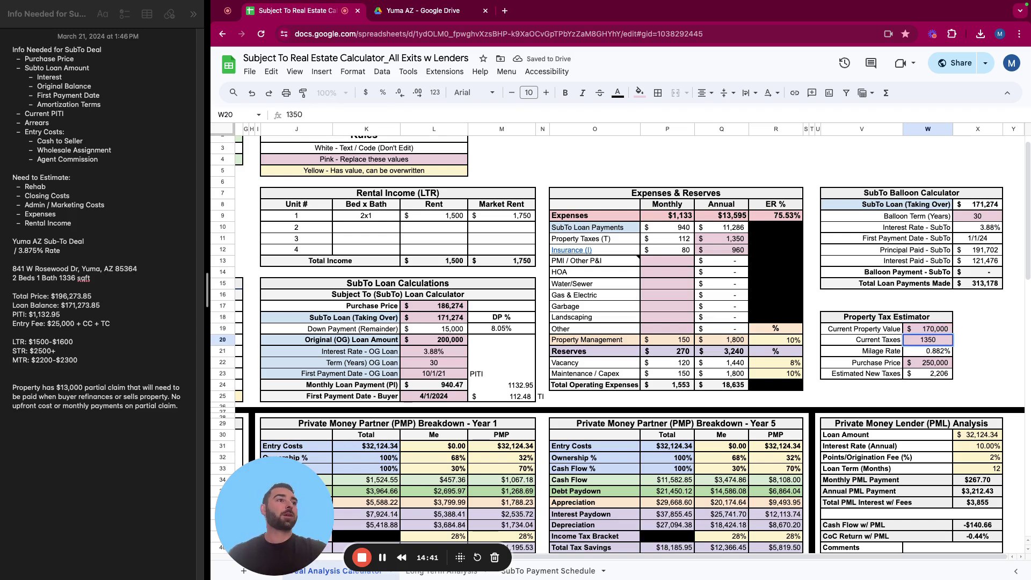
key(Return)
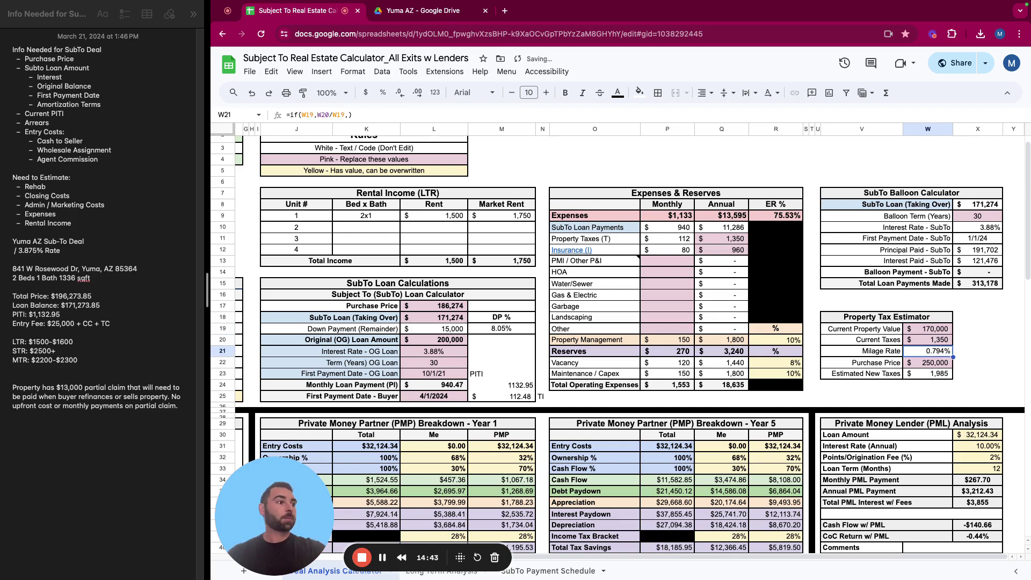
click(937, 363)
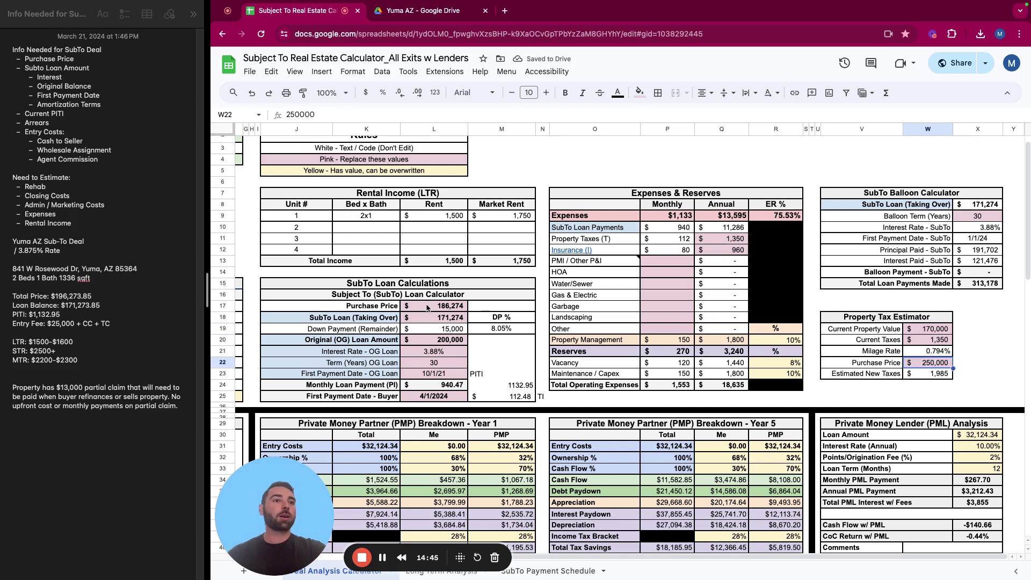
text(186)
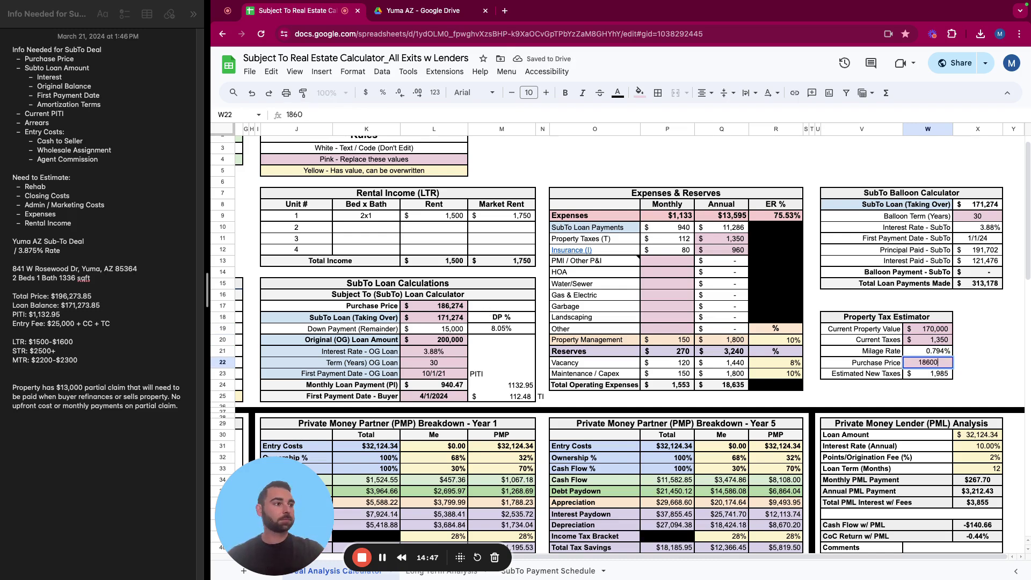
text(0)
key(Return)
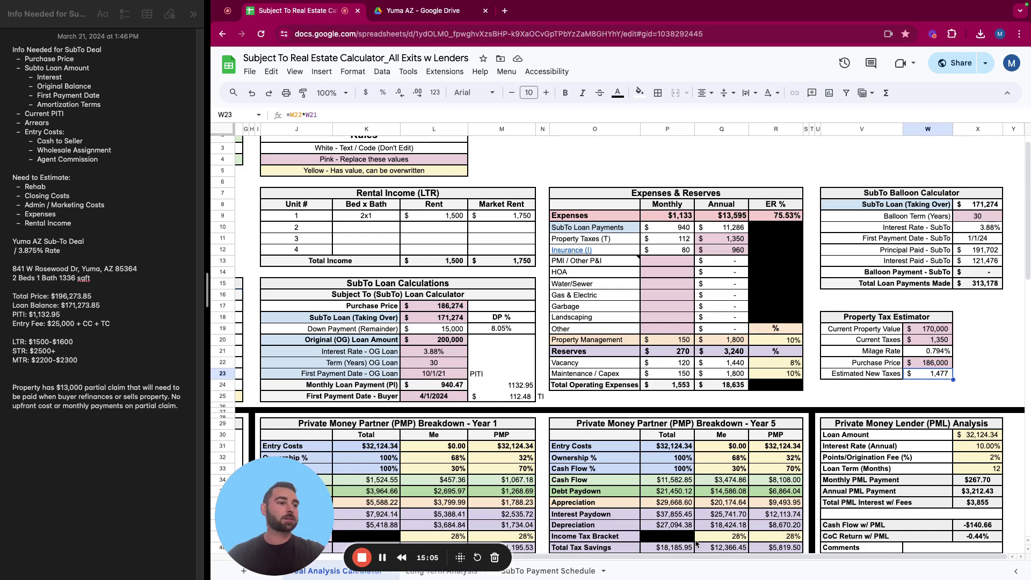
Switch to the Yuma AZ photos in Google Drive and examine the exterior, living area and first kitchen photos, IMG_9399 to IMG_9405, for rehab needs
drag(699, 558, 474, 545)
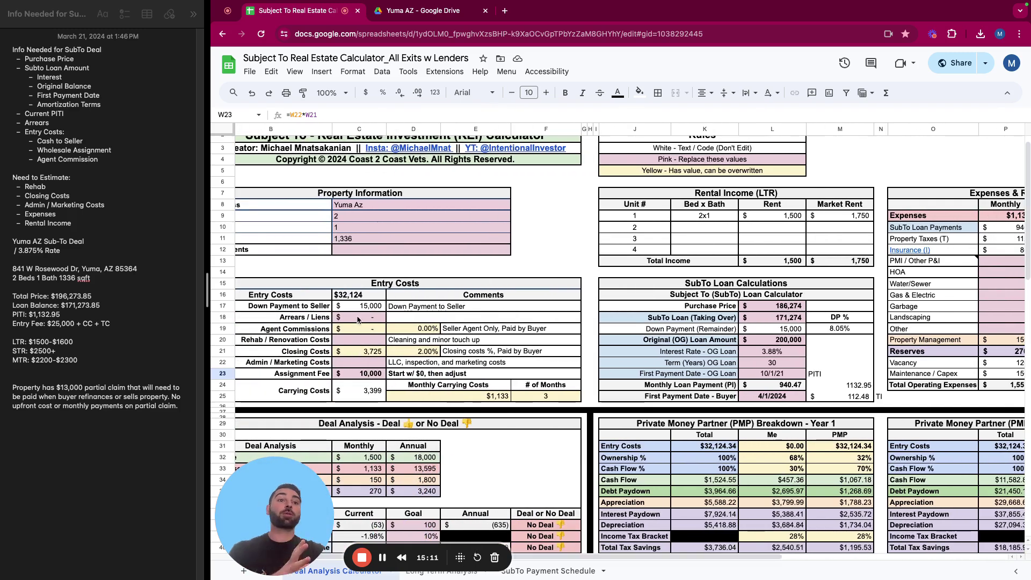
click(424, 10)
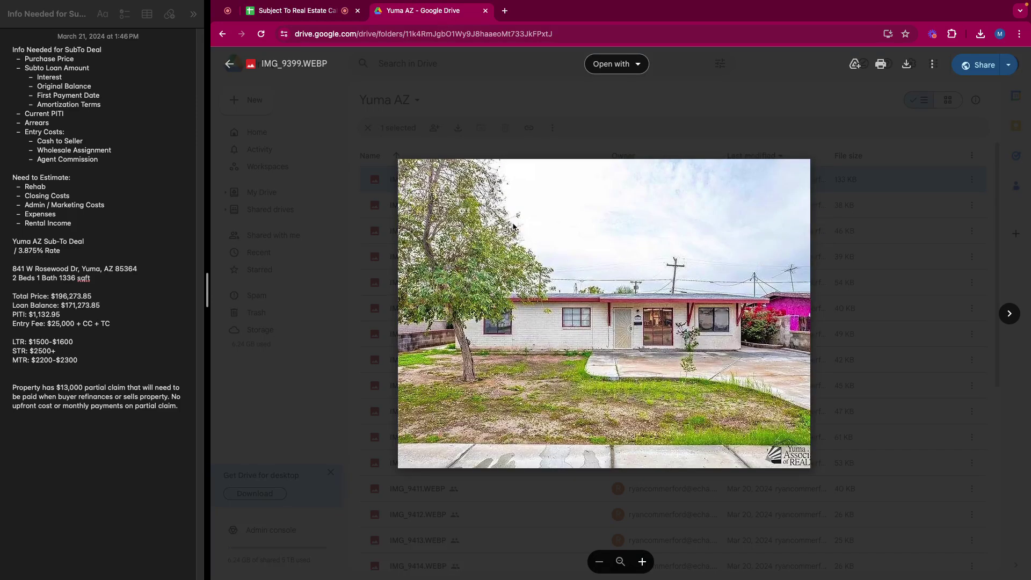
click(1008, 314)
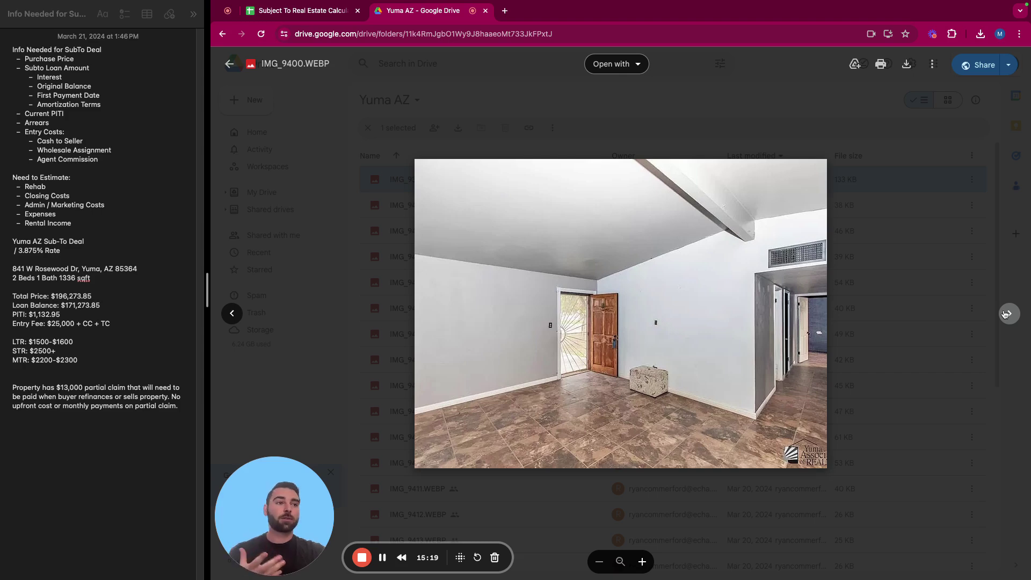
click(1008, 313)
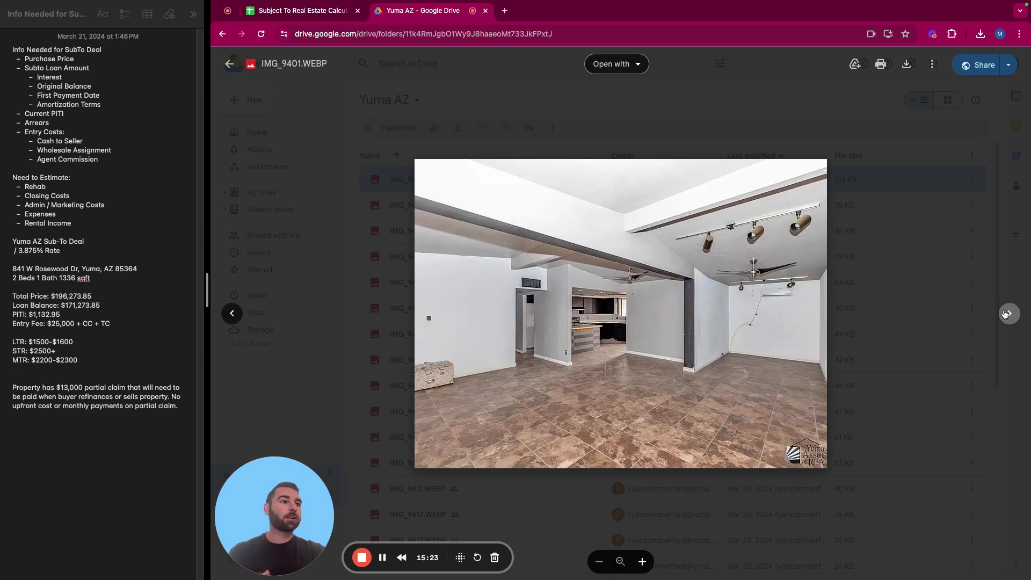
click(1007, 314)
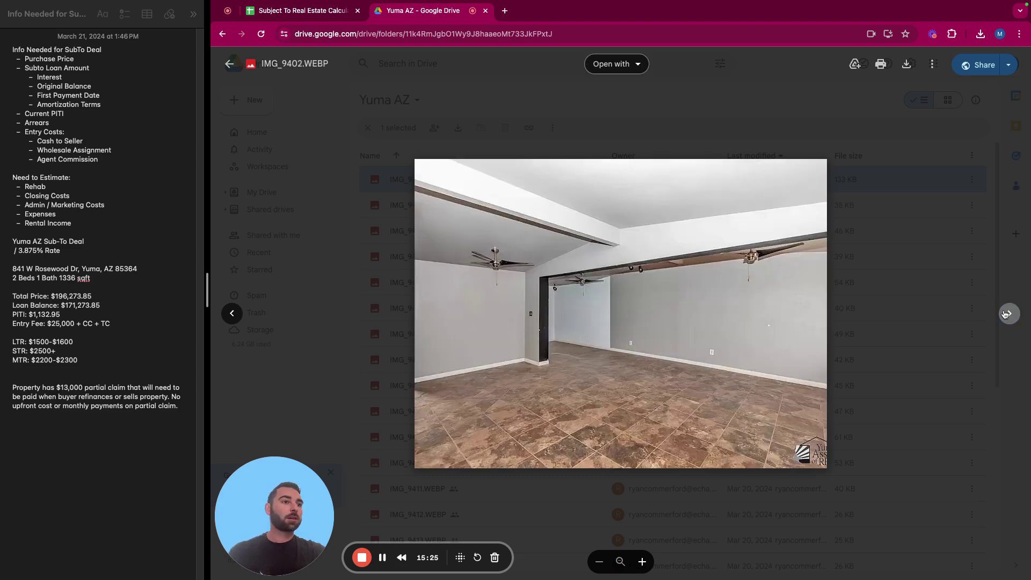
click(1007, 314)
click(1006, 314)
click(1007, 314)
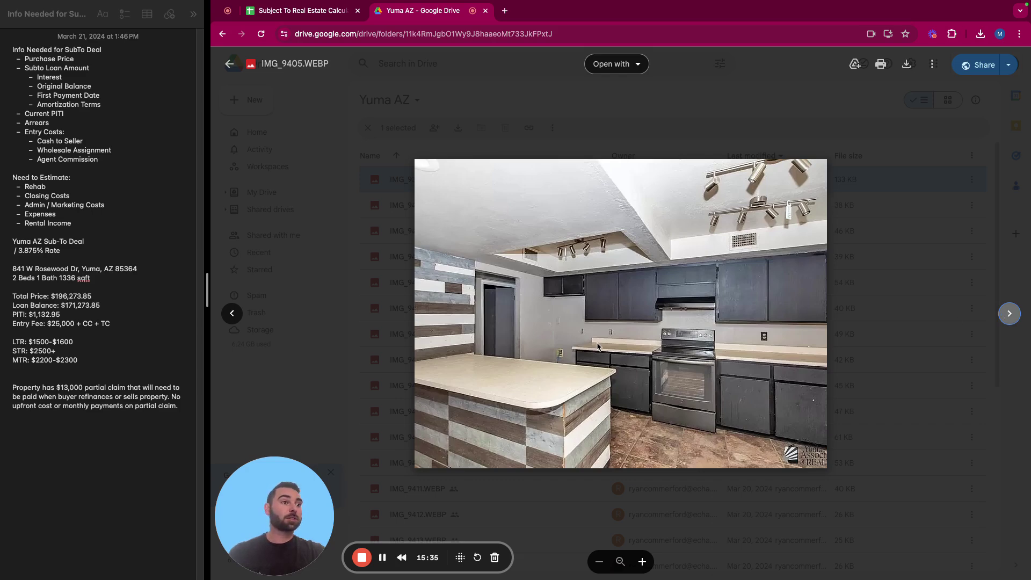
Examine the kitchen, hallway and side room photos from IMG_9406 to IMG_9413, reviewing IMG_9411 and IMG_9412 a second time
click(1009, 314)
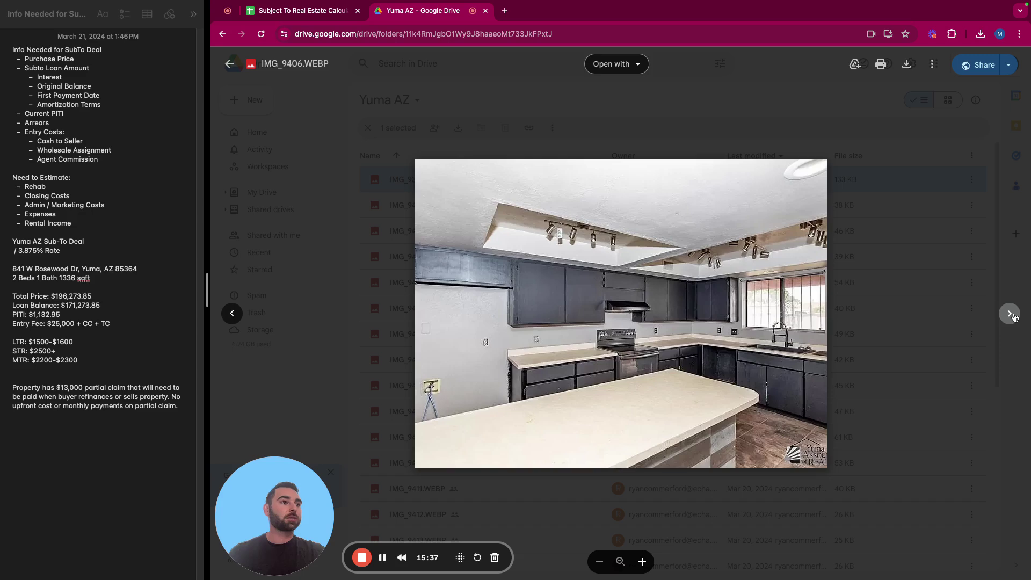
click(1012, 316)
click(1012, 316)
click(1013, 316)
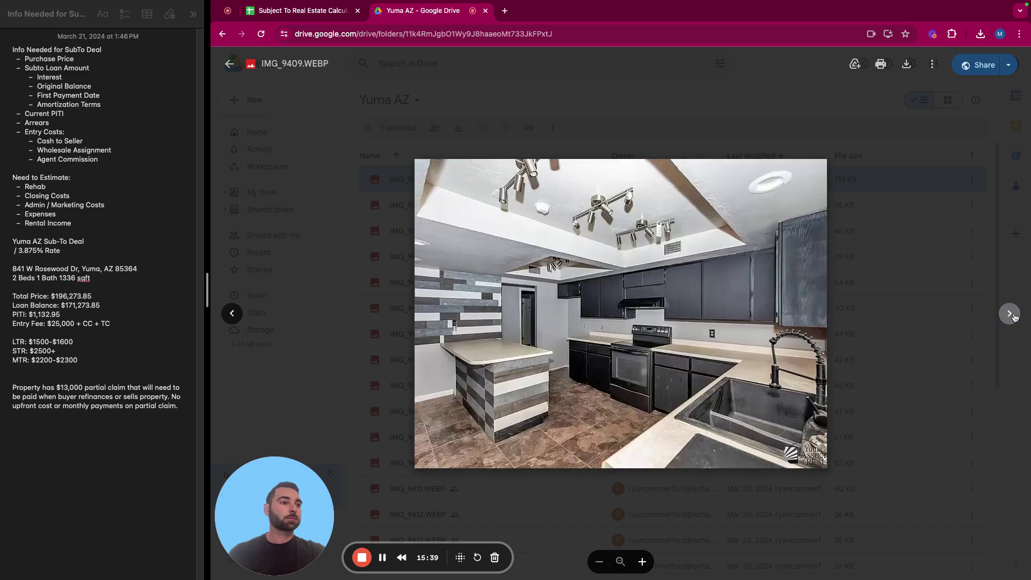
click(1013, 315)
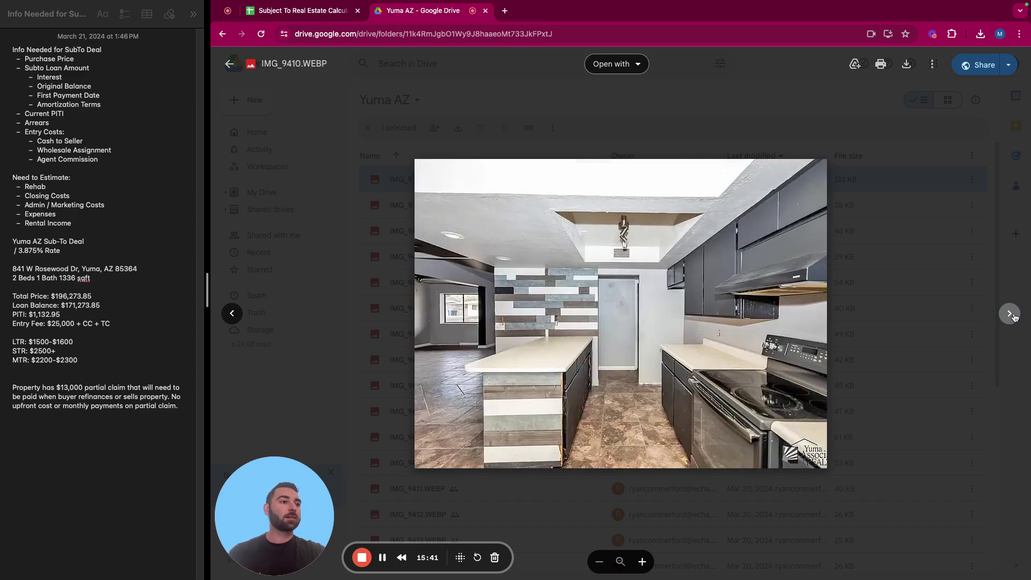
click(1013, 315)
click(1013, 315)
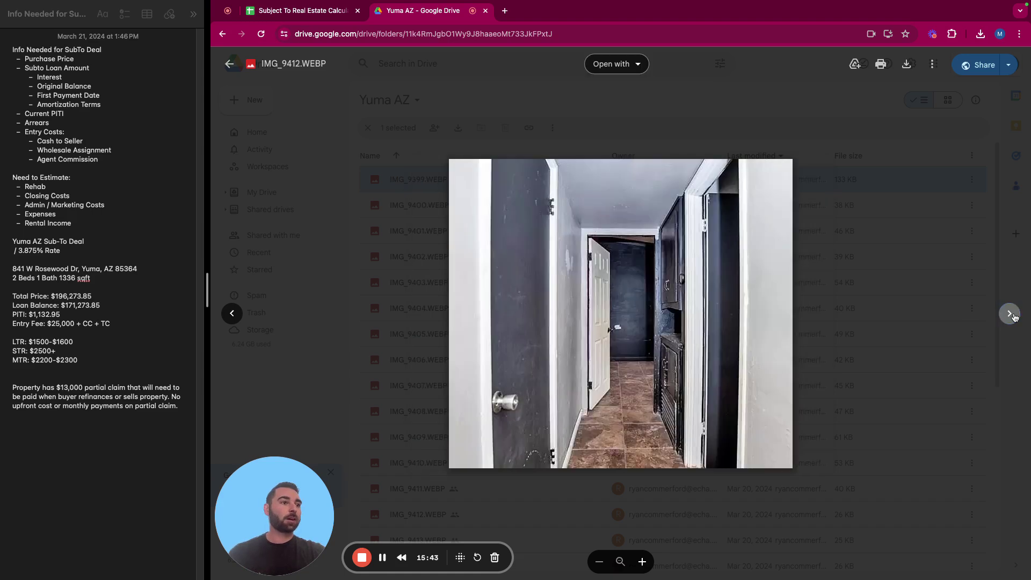
click(1014, 317)
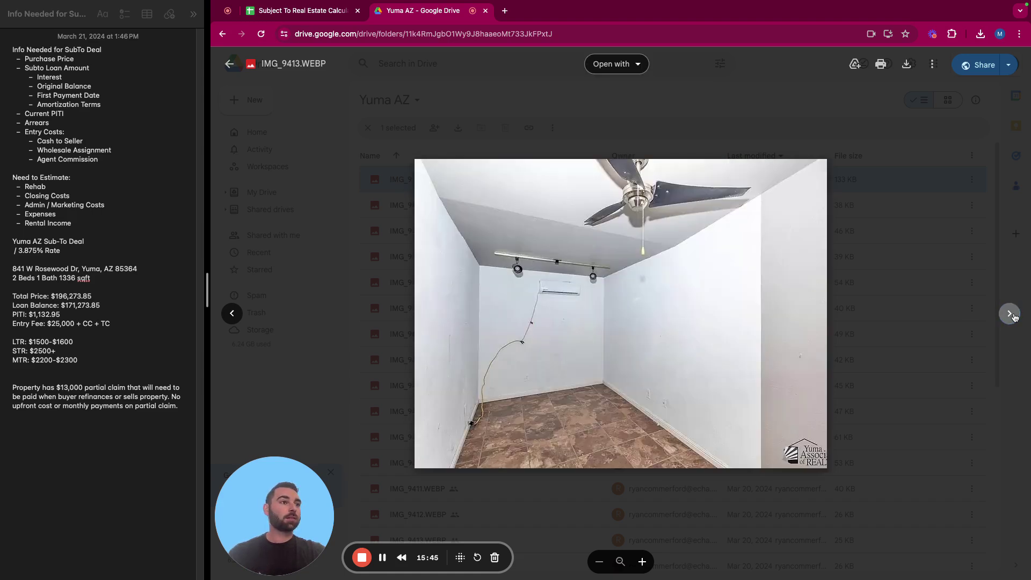
click(227, 315)
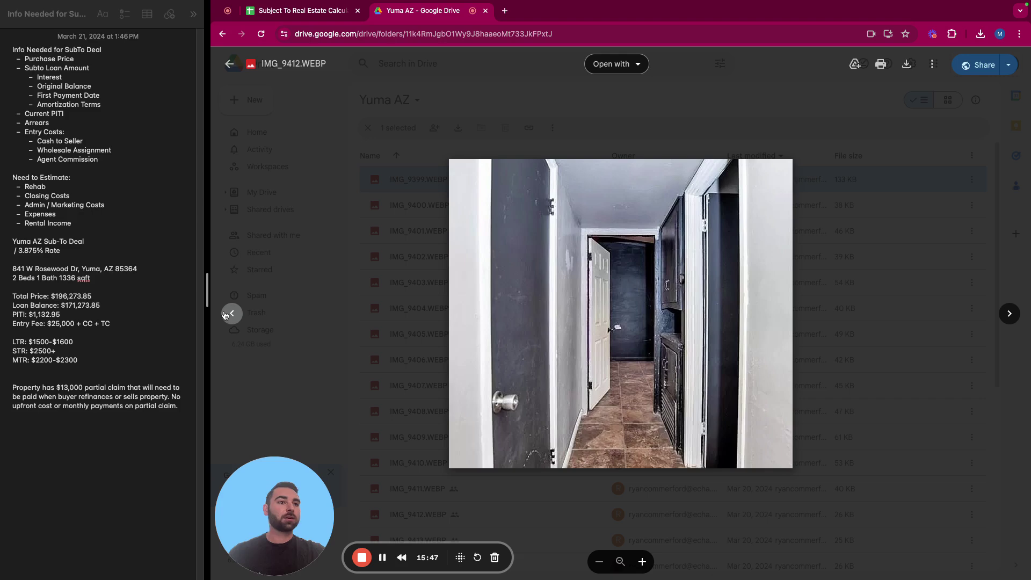
click(227, 314)
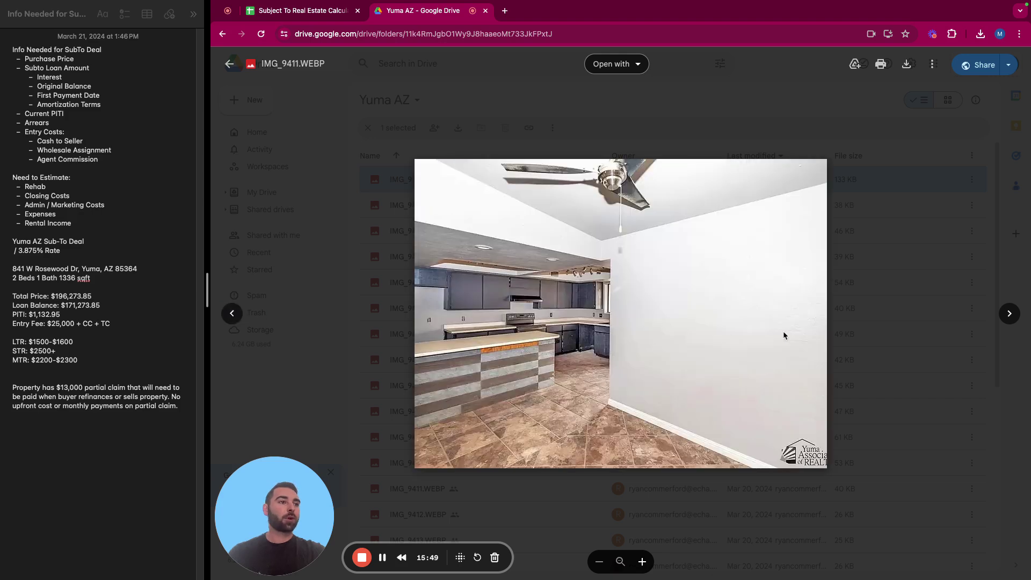
click(1010, 313)
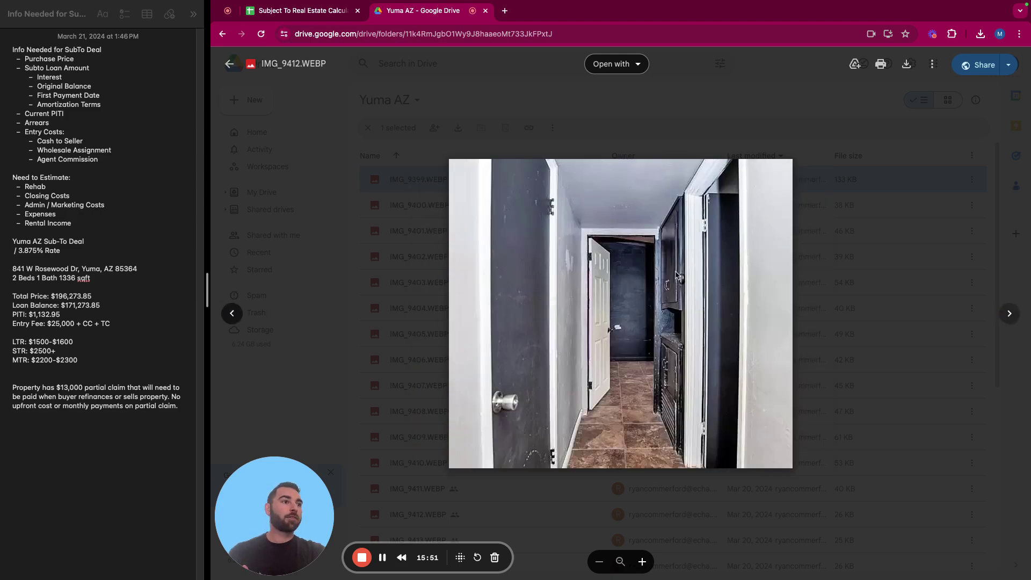
click(1013, 319)
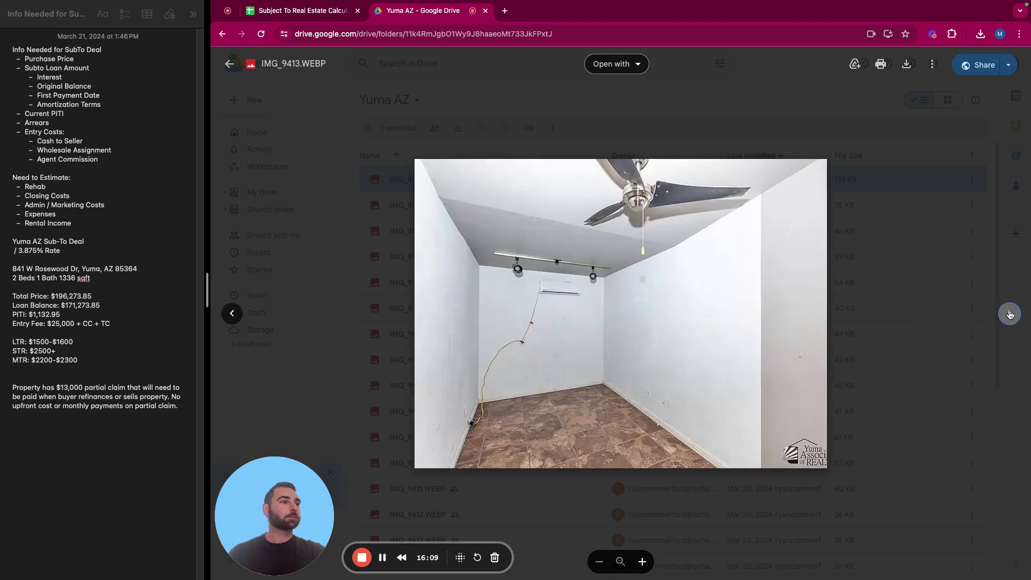
Examine the bedroom, bathroom, water heater, backyard and garage photos from IMG_9414 to IMG_9426 for needed repairs
click(1009, 315)
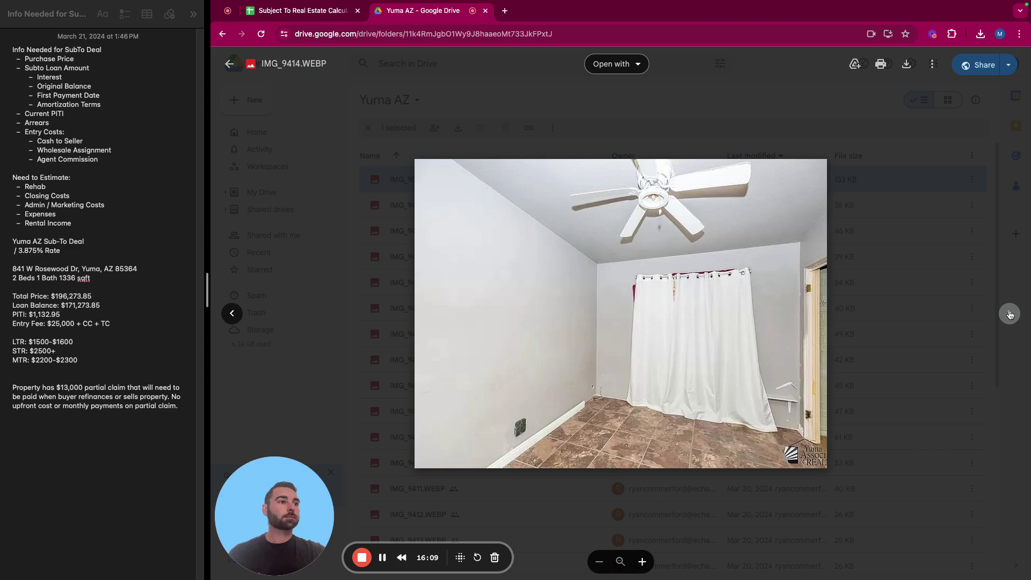
click(1010, 314)
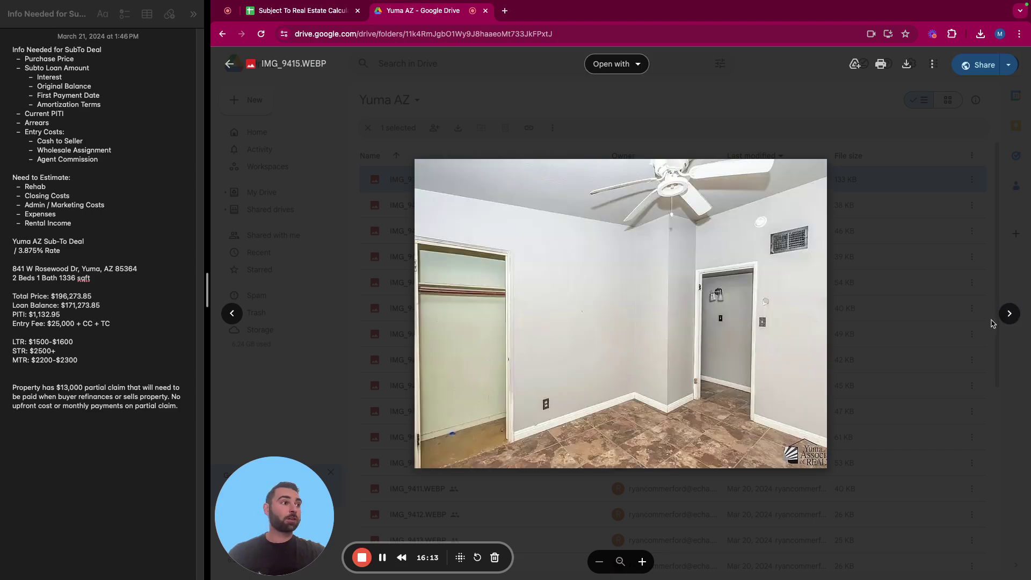
click(1006, 317)
click(1006, 317)
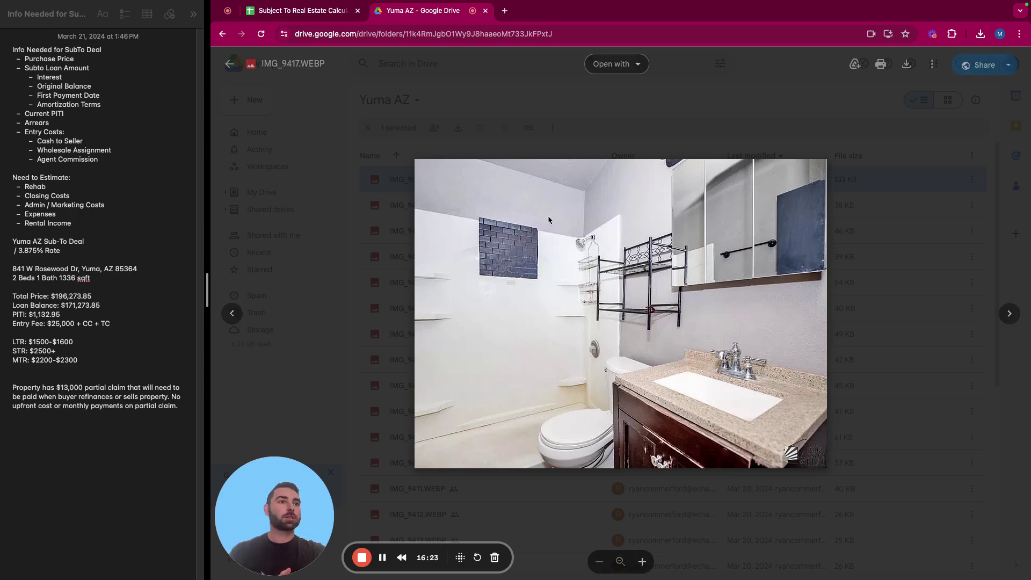
click(1009, 314)
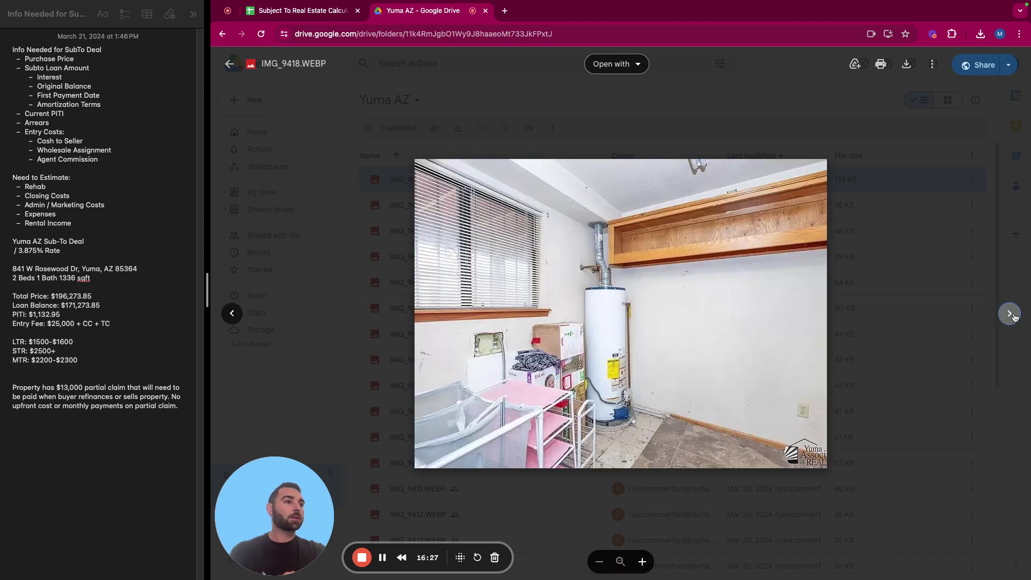
click(1009, 314)
click(1010, 315)
click(1010, 314)
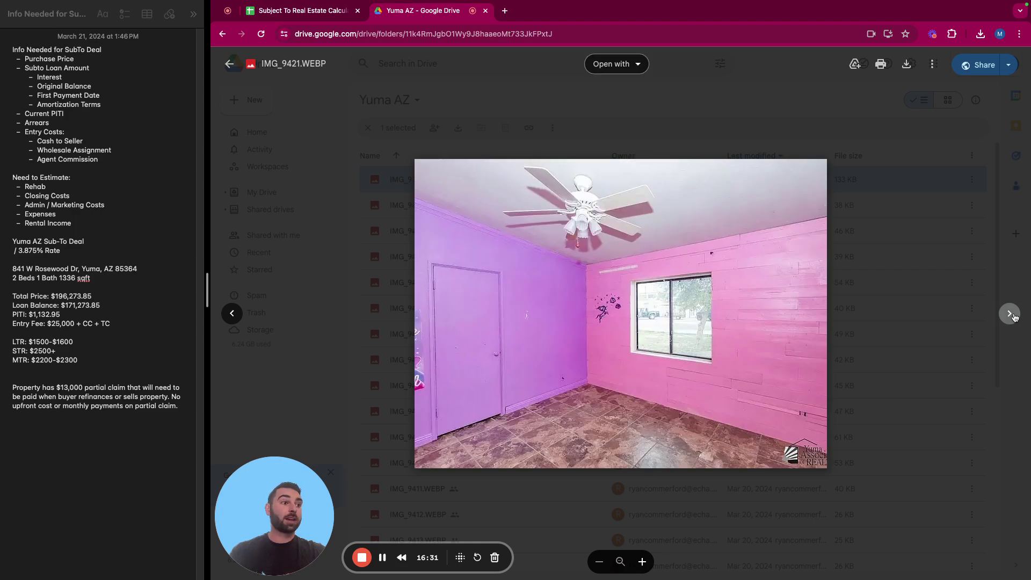
click(1010, 314)
click(1009, 314)
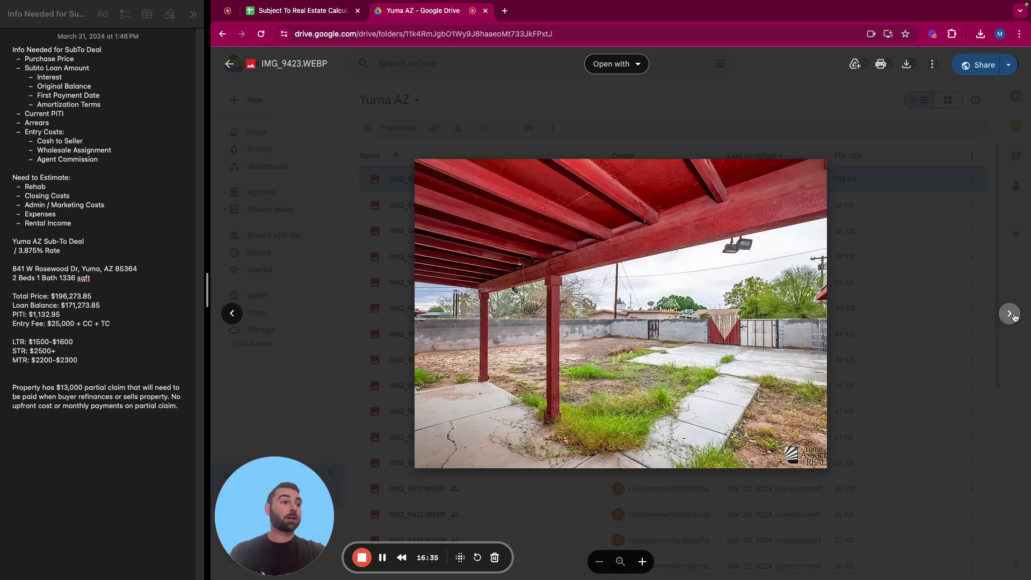
click(1009, 314)
click(1010, 314)
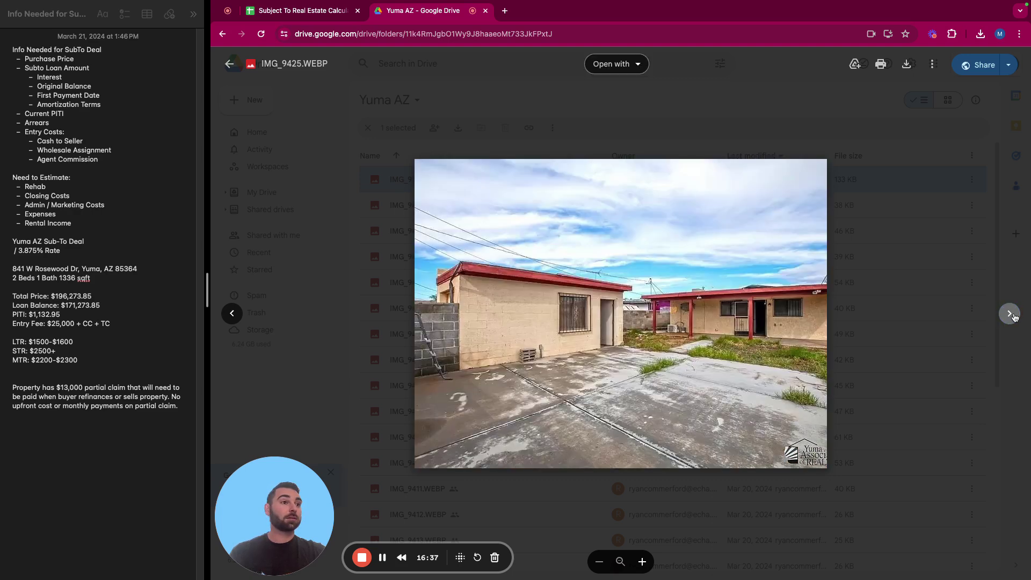
click(1009, 314)
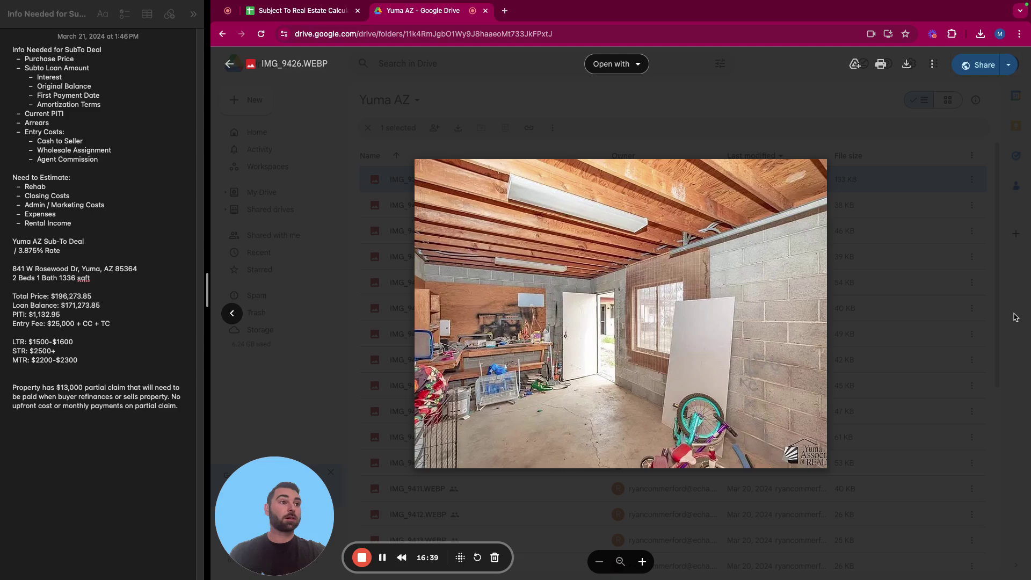
Return to the Subject To calculator spreadsheet and set the Rehab / Renovation Costs under Entry Costs to $15,000
click(299, 12)
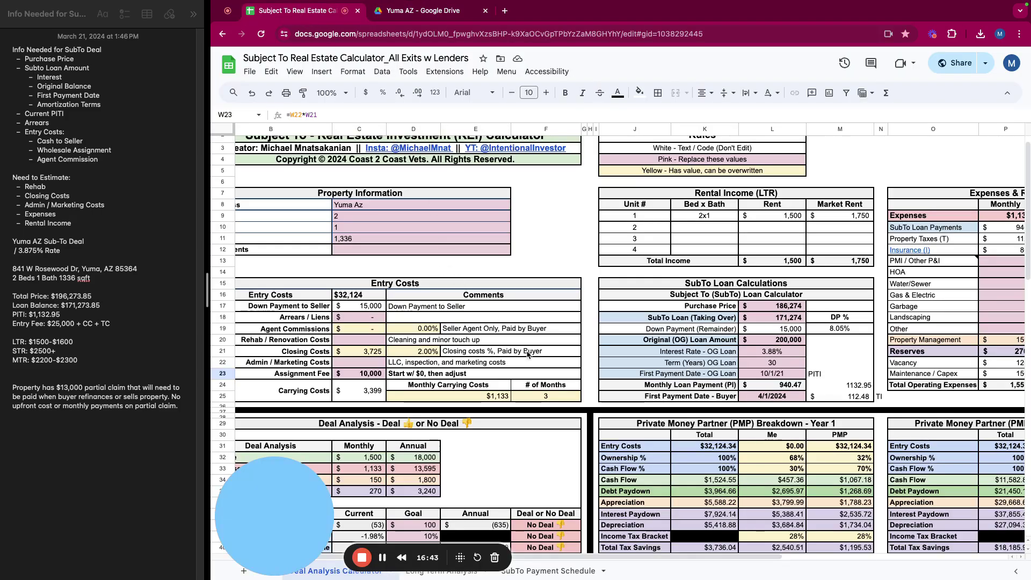
click(365, 341)
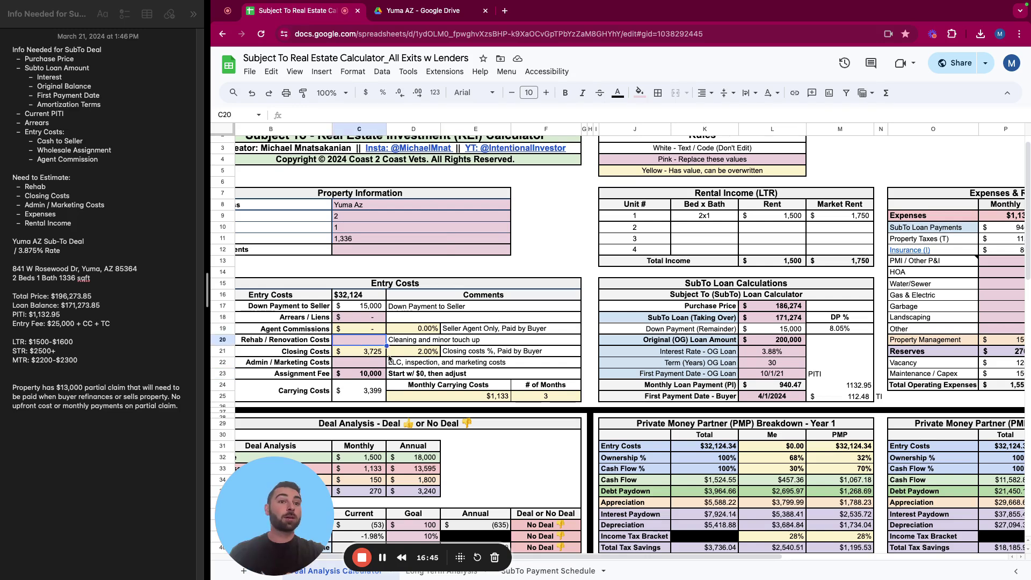
click(365, 363)
click(365, 342)
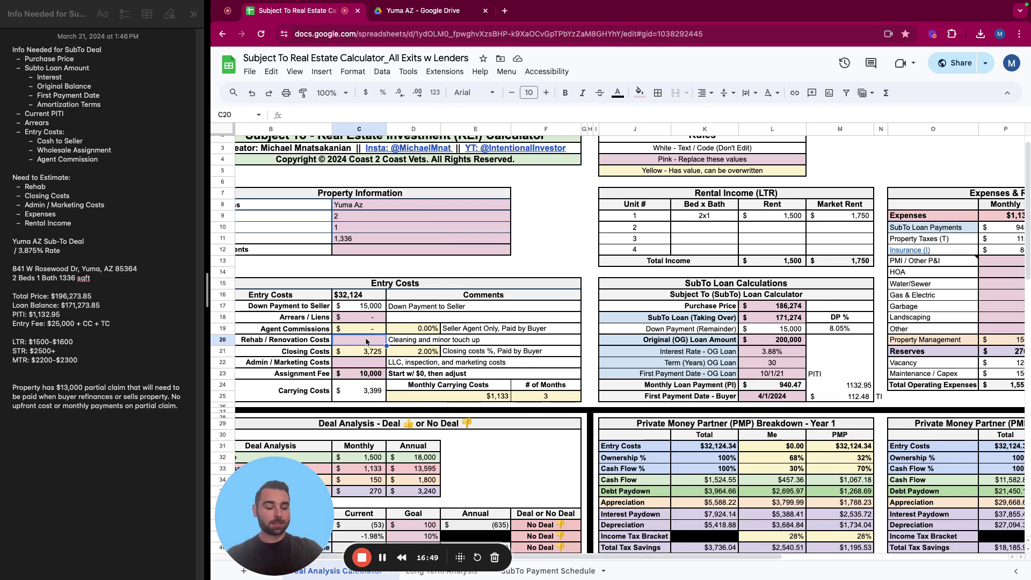
text(15,000)
key(Tab)
Replace the Rehab / Renovation Costs comment with "Painting (walls and cabinets), drywall, potential electrical issues"
text(P()
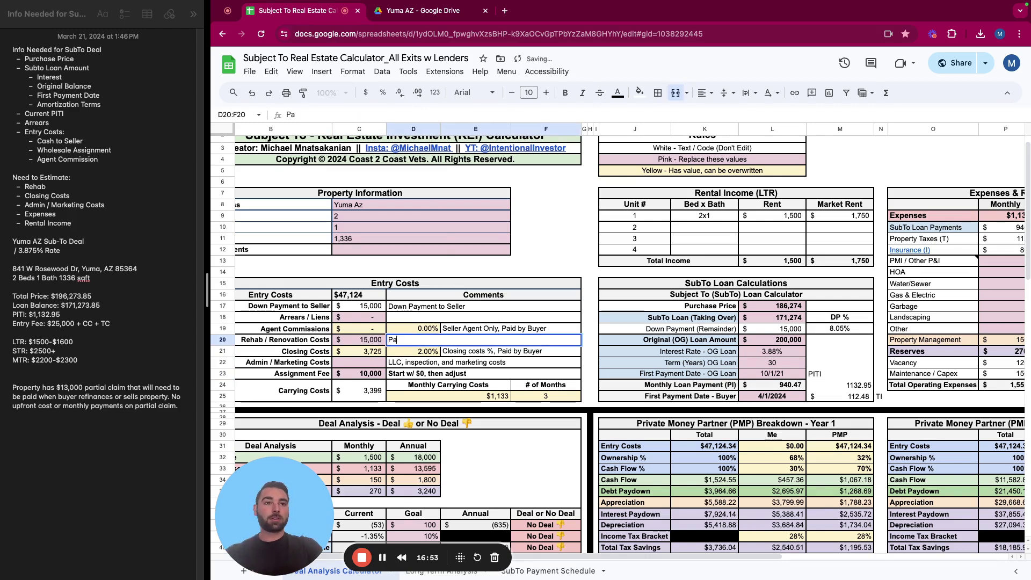
text(inting, drywal)
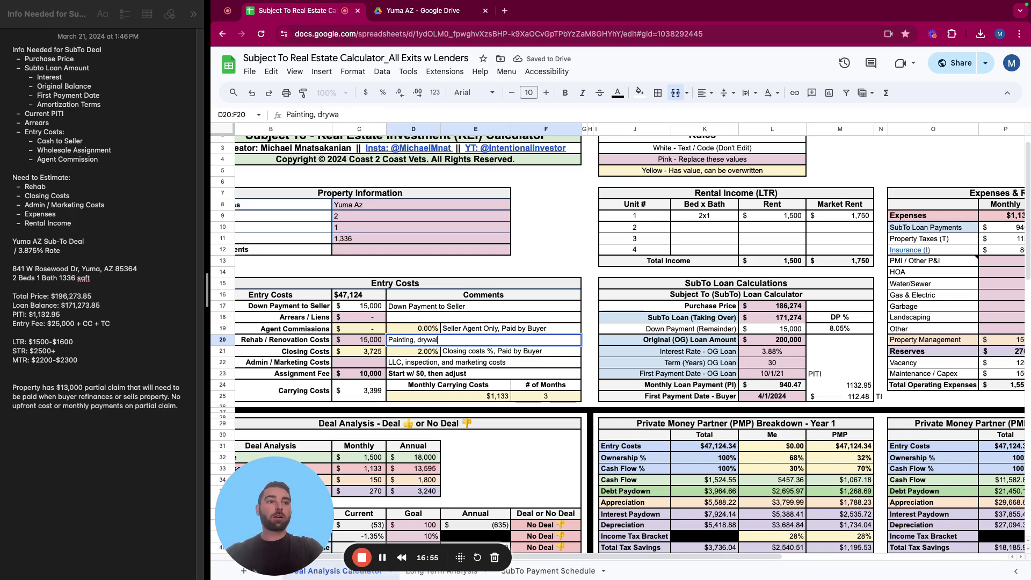
text(l, potential )
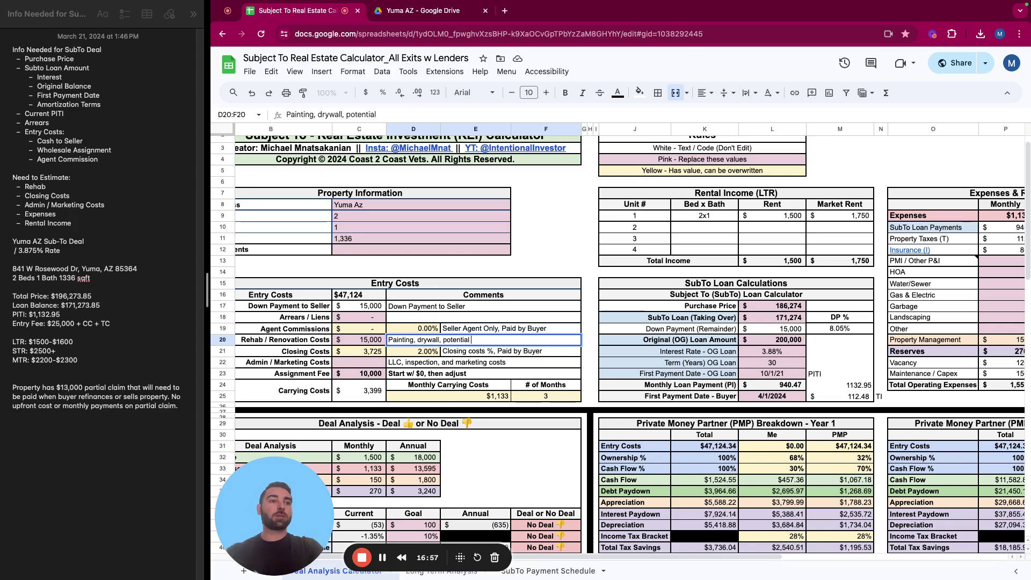
text(electrical)
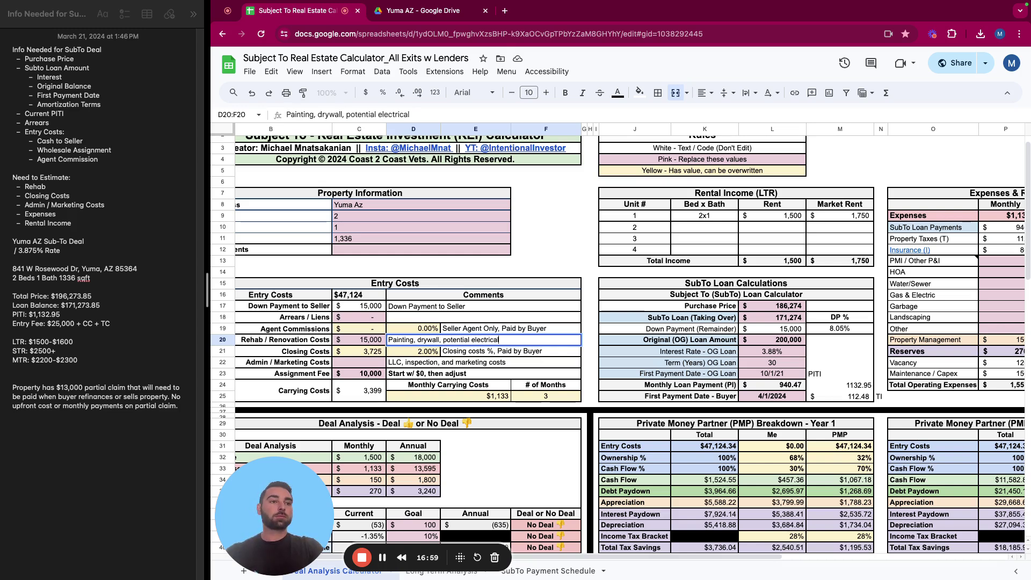
text( issues)
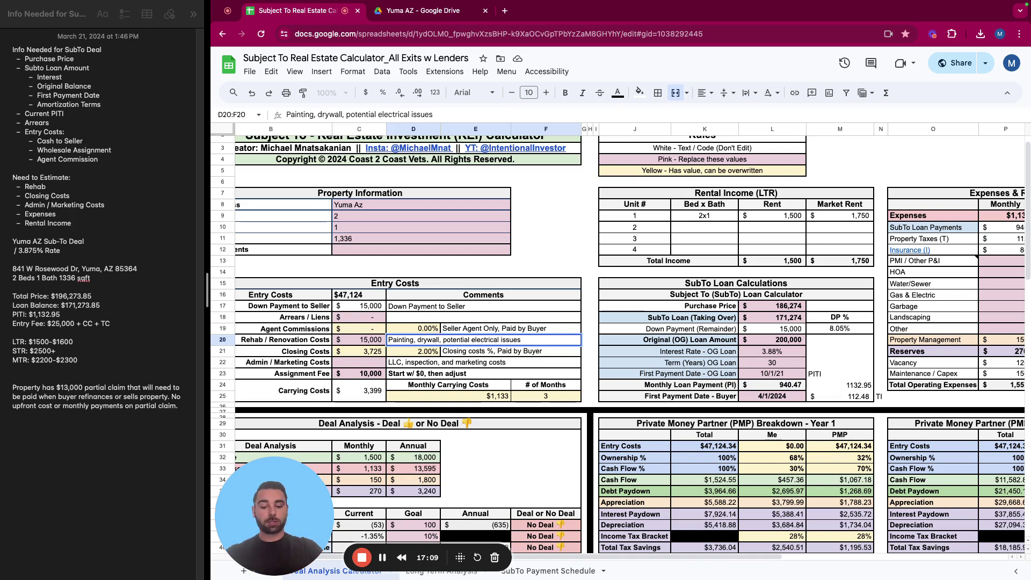
text((walls and d)
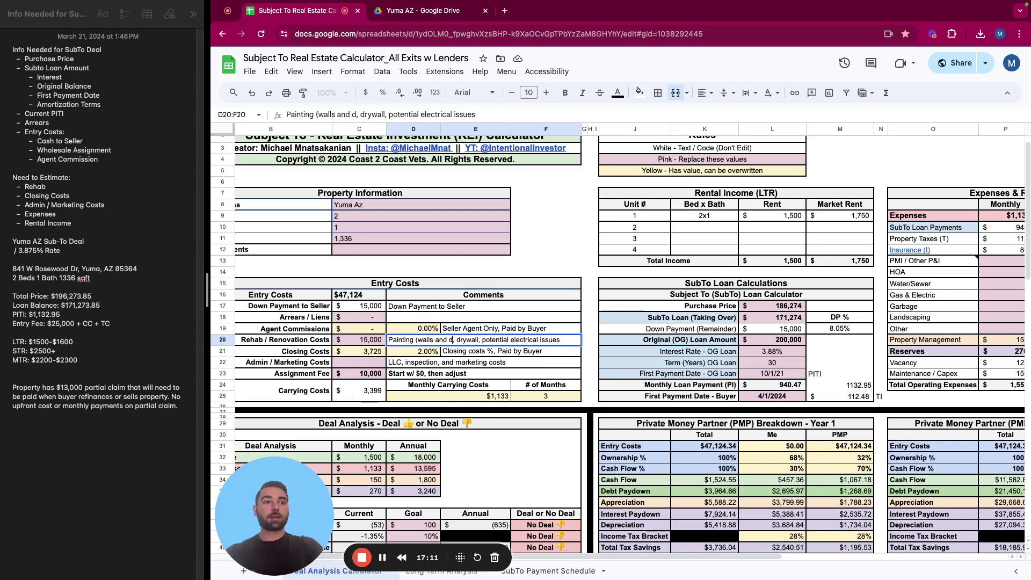
key(BackSpace)
text(cabinets))
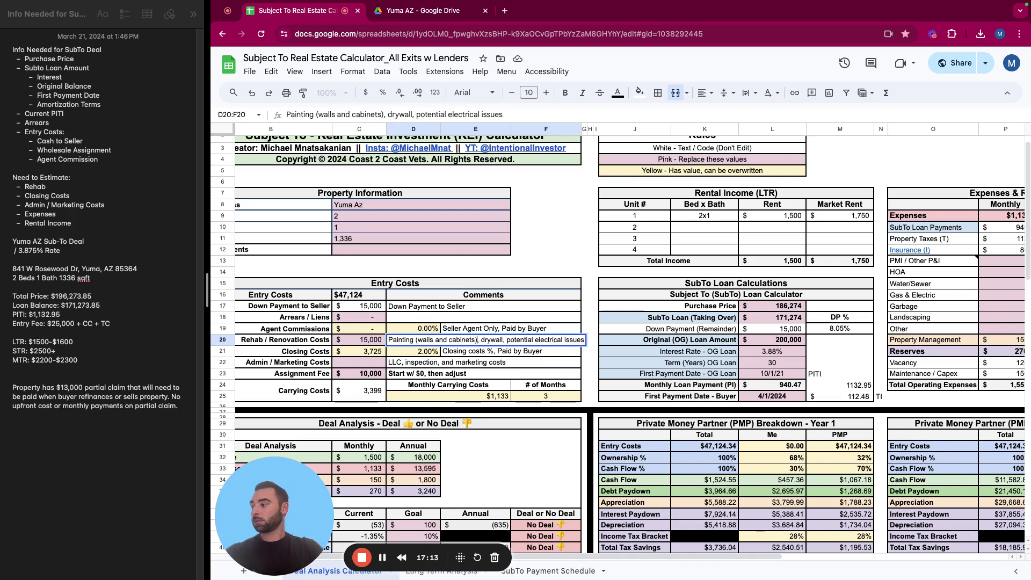
key(Return)
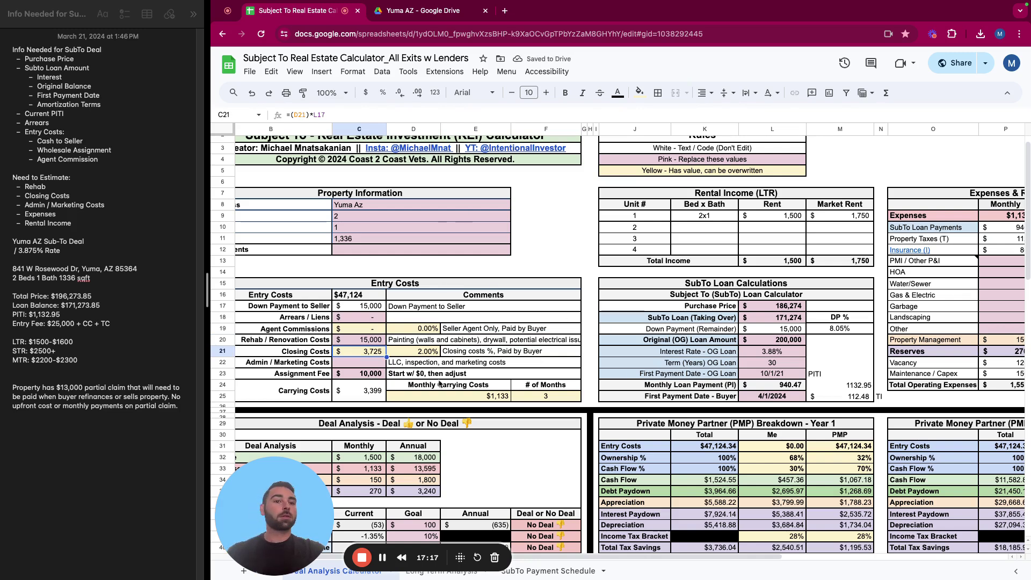
click(567, 349)
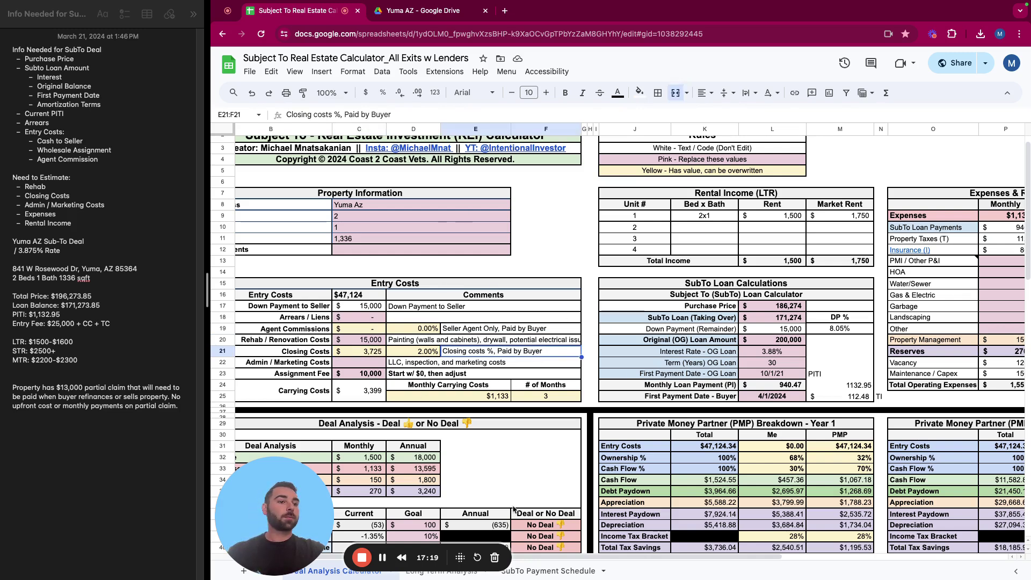
Examine the monthly income, expenses, property management and reserves in the Deal Analysis section
scroll(493, 457, down, 3)
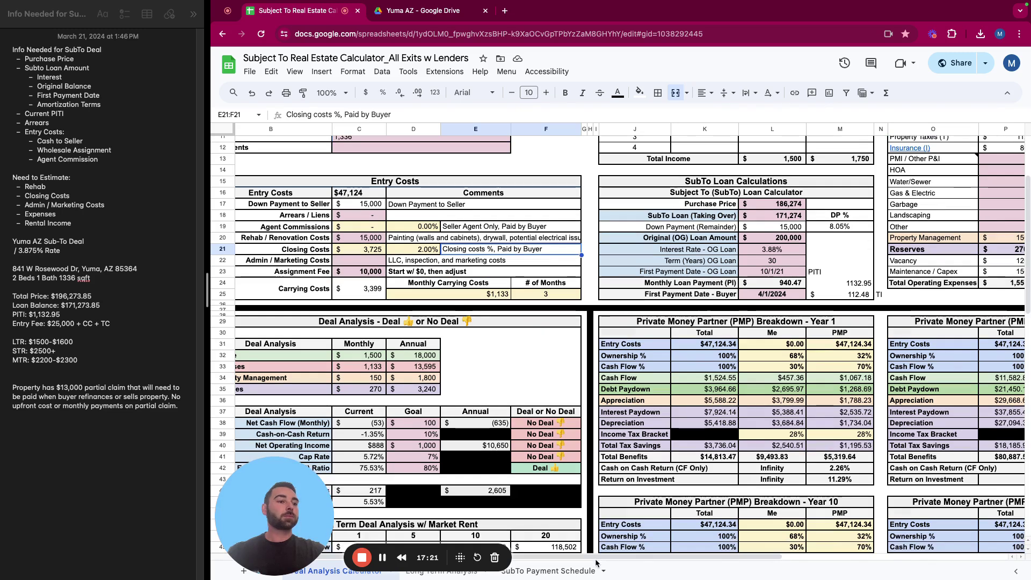
drag(604, 560, 579, 560)
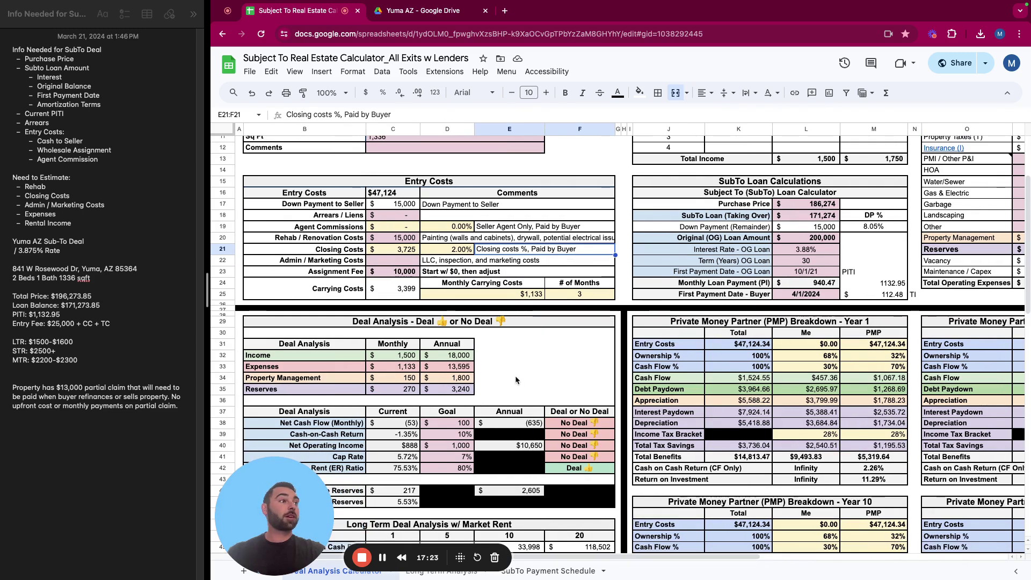
scroll(537, 392, down, 1)
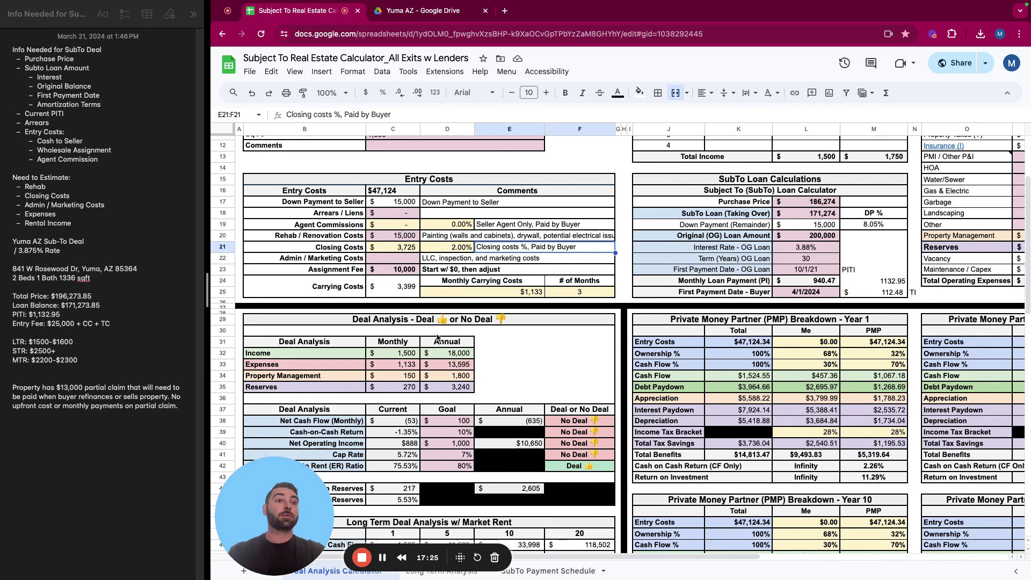
scroll(340, 326, down, 1)
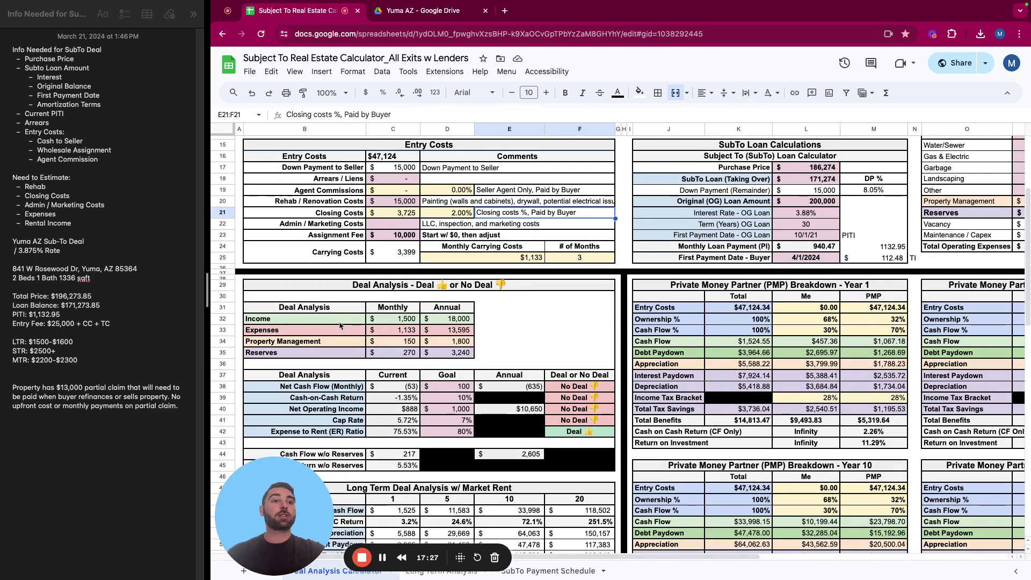
click(409, 321)
scroll(397, 322, down, 1)
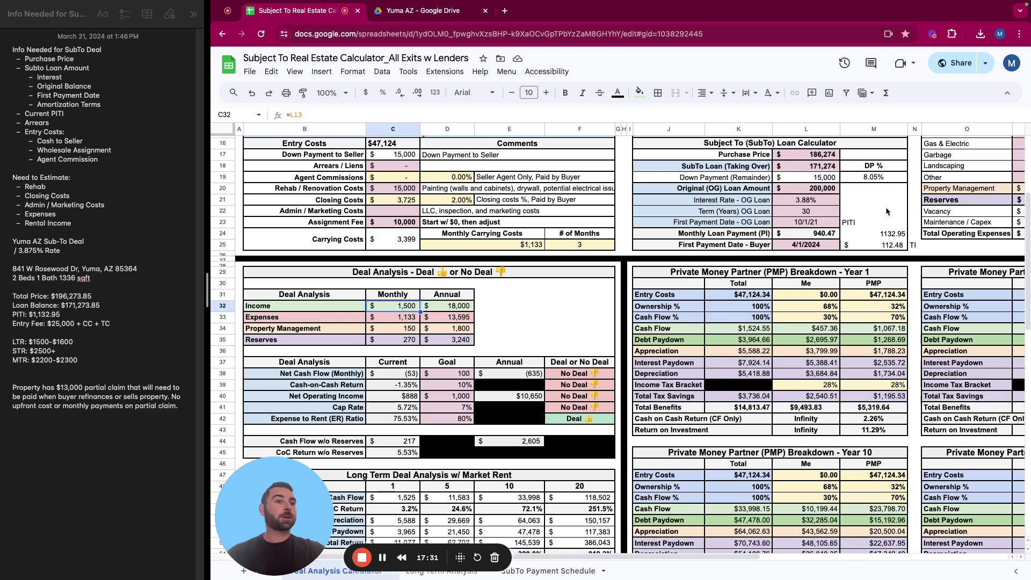
click(407, 341)
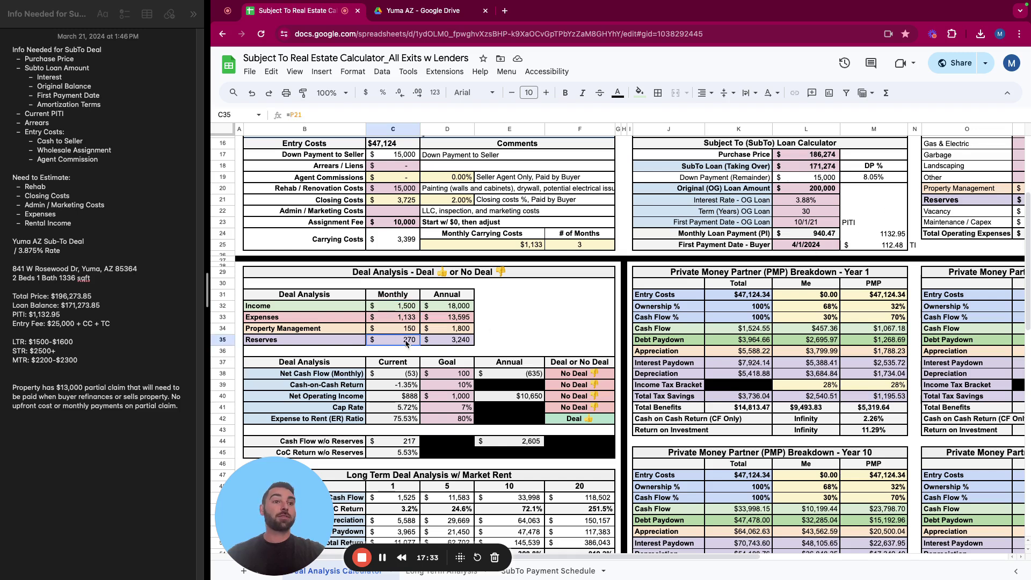
scroll(372, 329, down, 1)
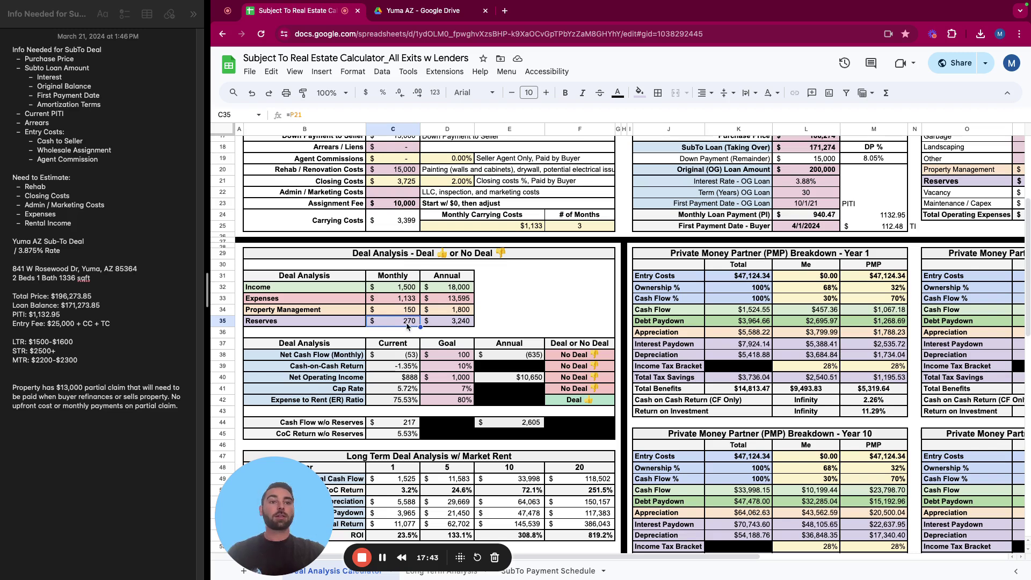
Compare the net monthly cash flow and cash-on-cash return with the figures without reserves, checking them against the total entry costs
scroll(408, 326, down, 1)
drag(332, 417, 411, 419)
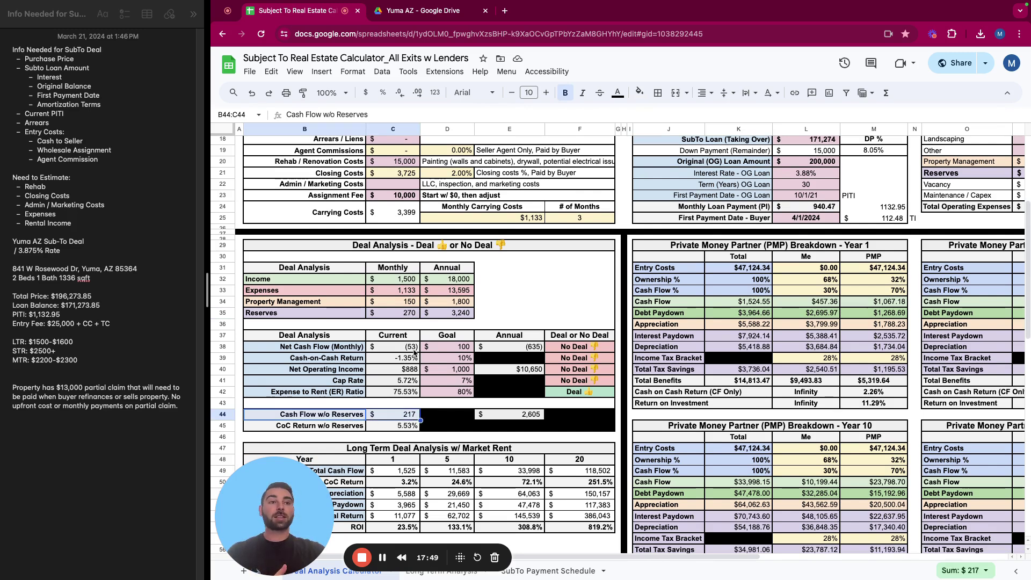
drag(412, 348, 338, 349)
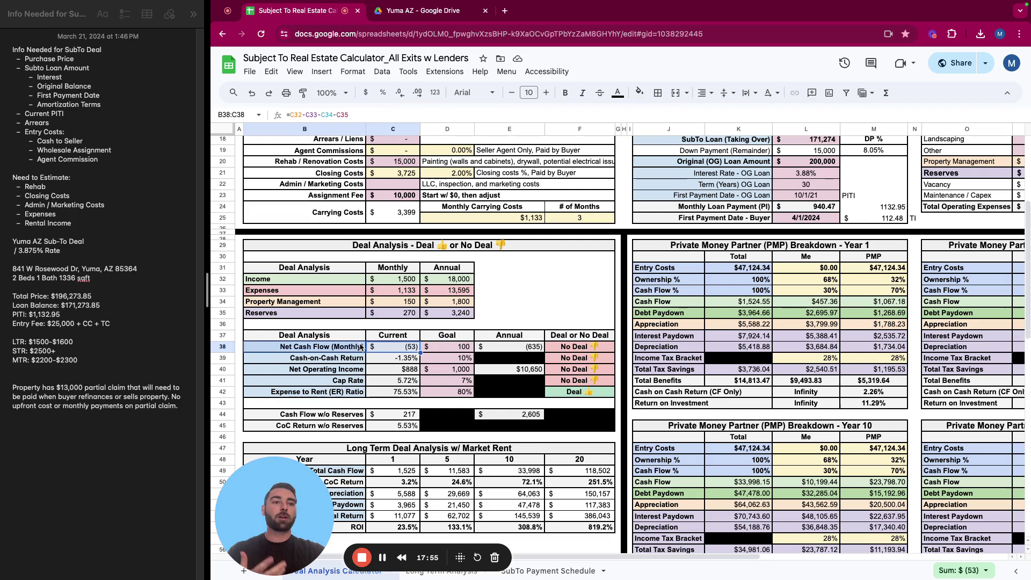
click(403, 423)
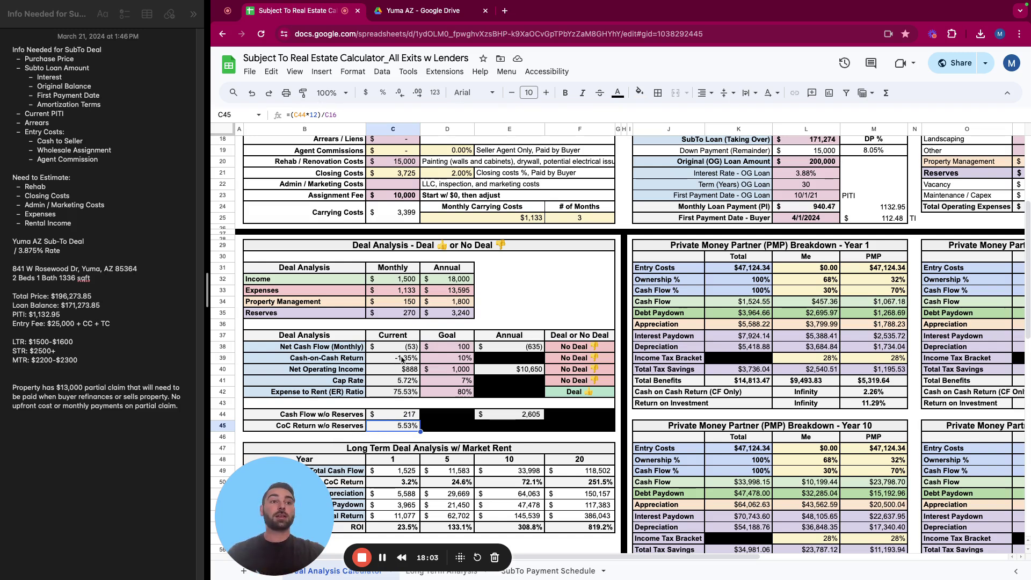
click(412, 416)
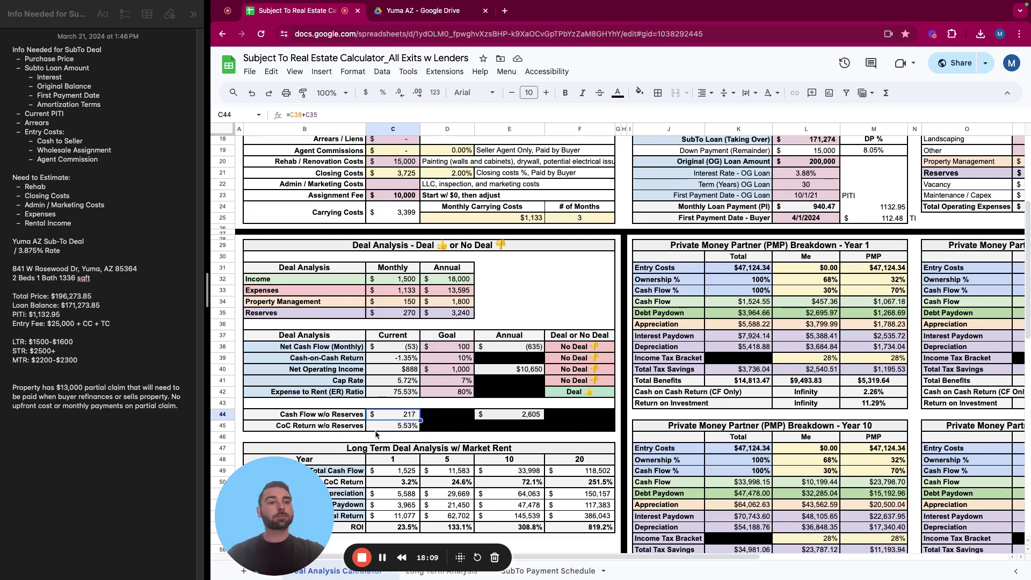
drag(345, 360, 408, 358)
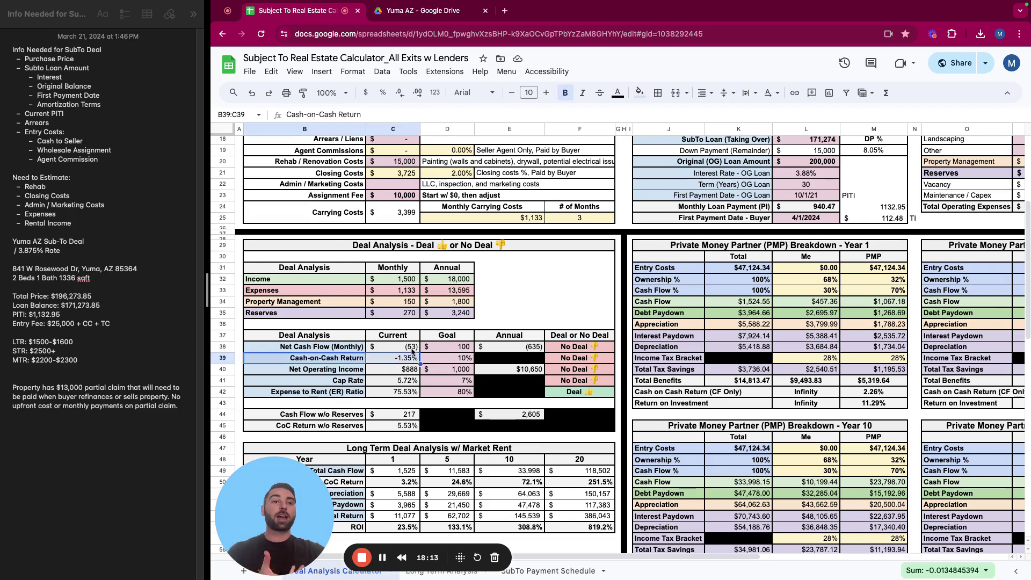
scroll(413, 349, up, 1)
scroll(413, 346, up, 1)
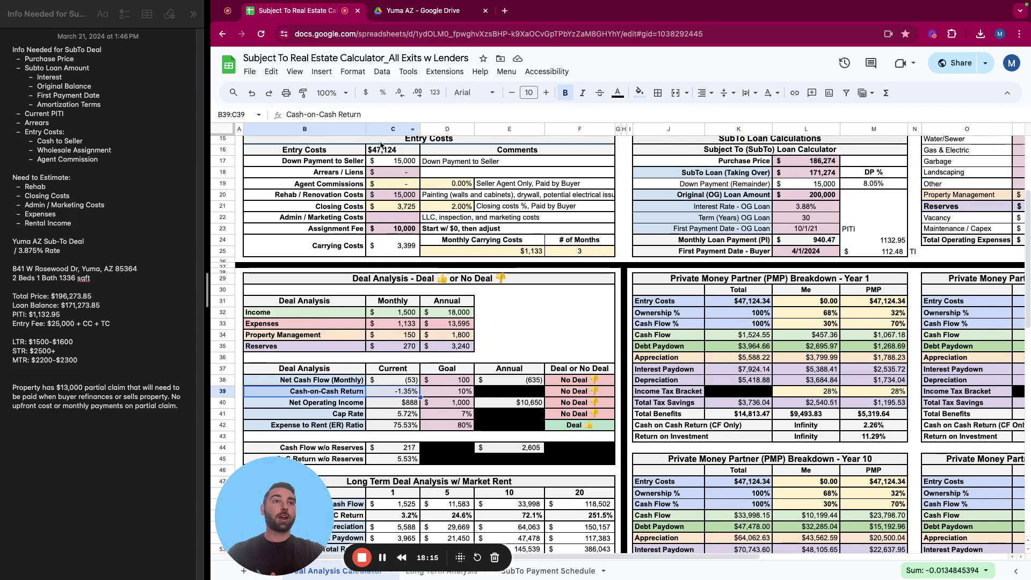
scroll(398, 409, down, 1)
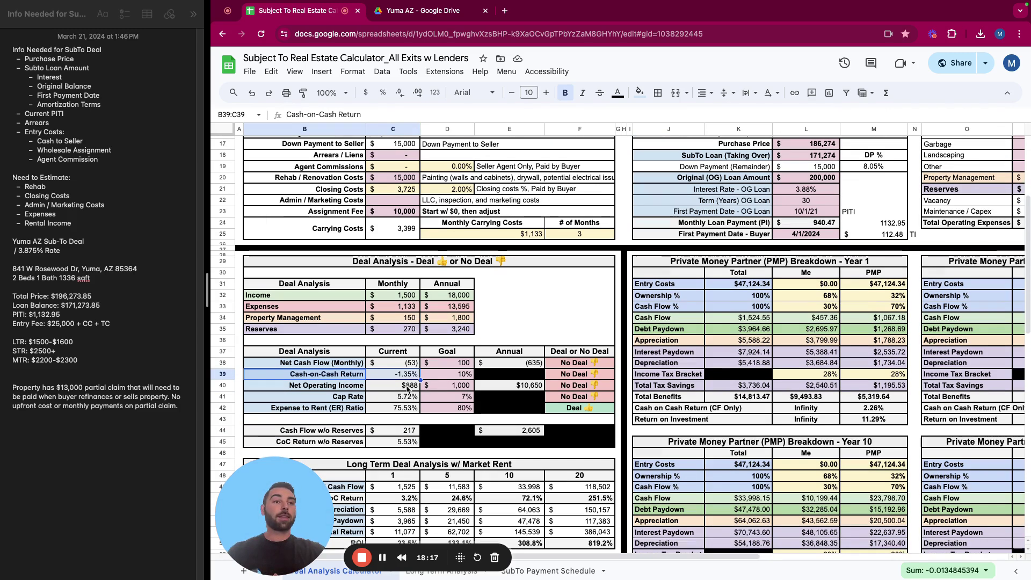
Review the Deal Analysis goals, from net cash flow to expense-to-rent ratio, alongside their Deal or No Deal verdicts
click(445, 377)
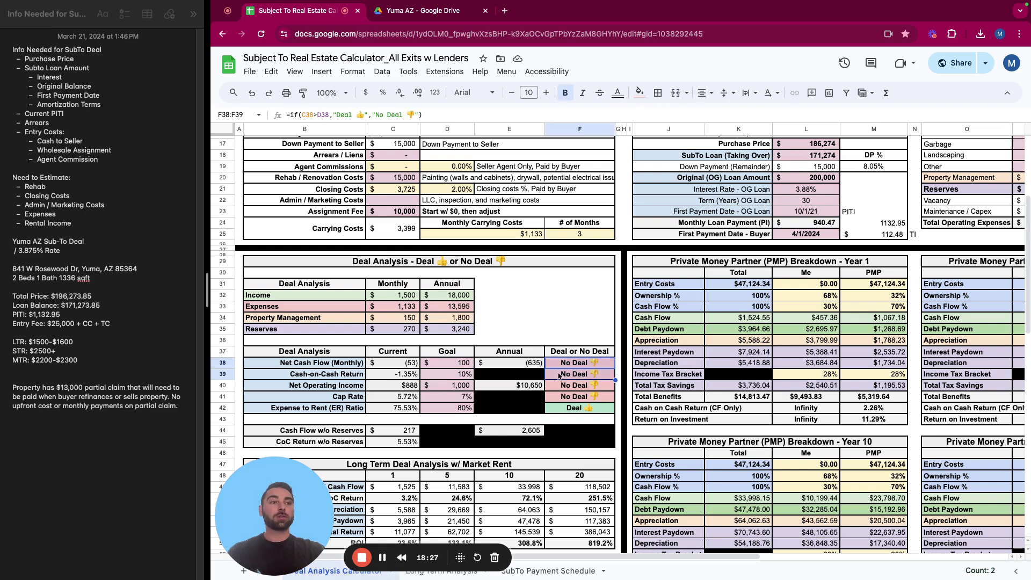
drag(450, 363, 451, 402)
click(451, 407)
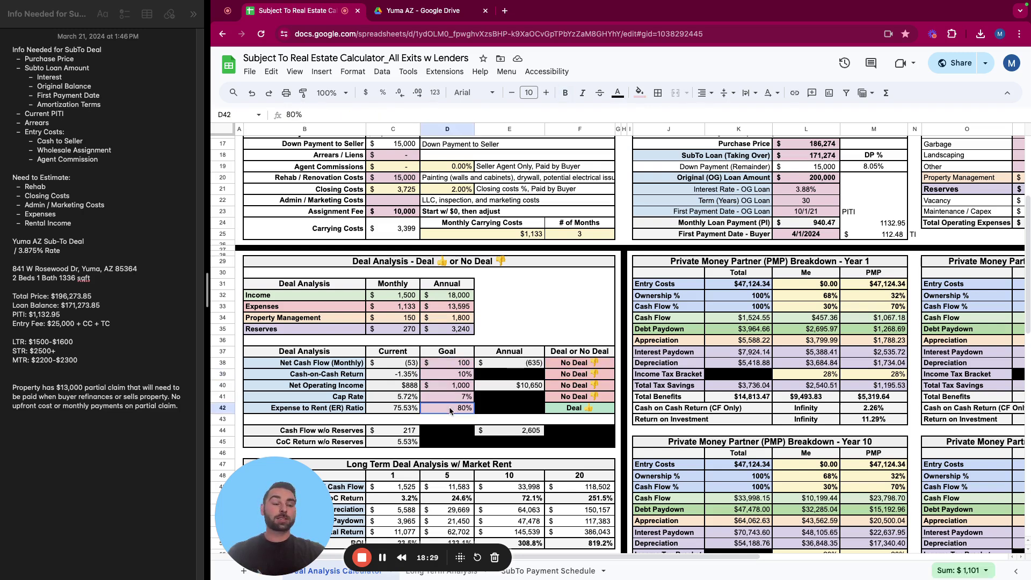
click(455, 364)
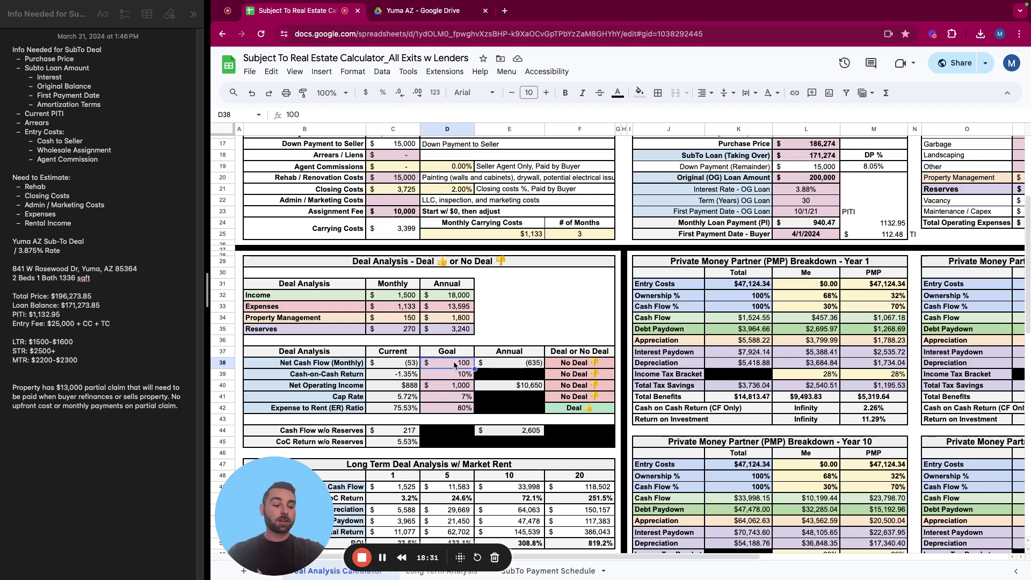
key(Down)
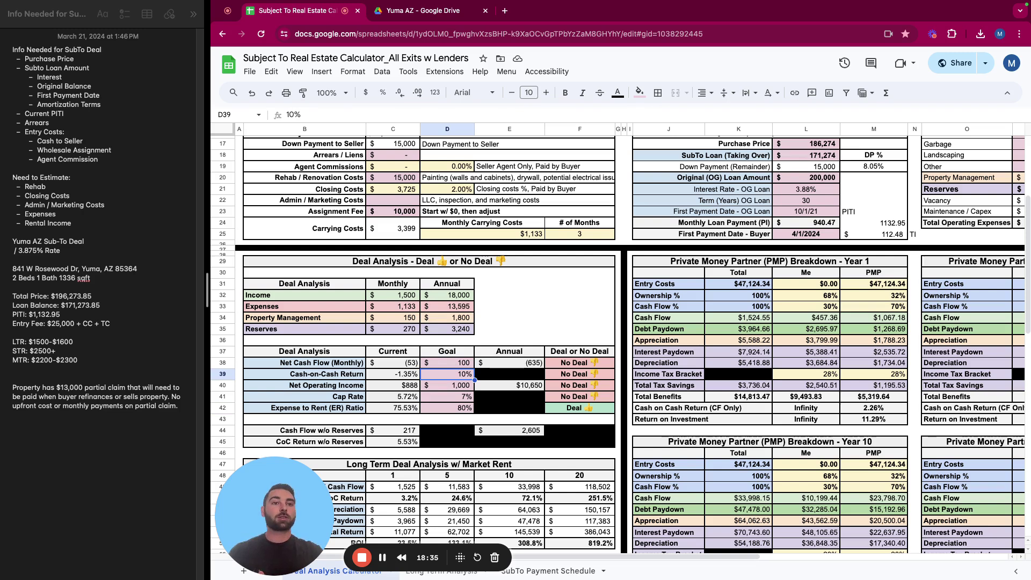
scroll(401, 396, down, 1)
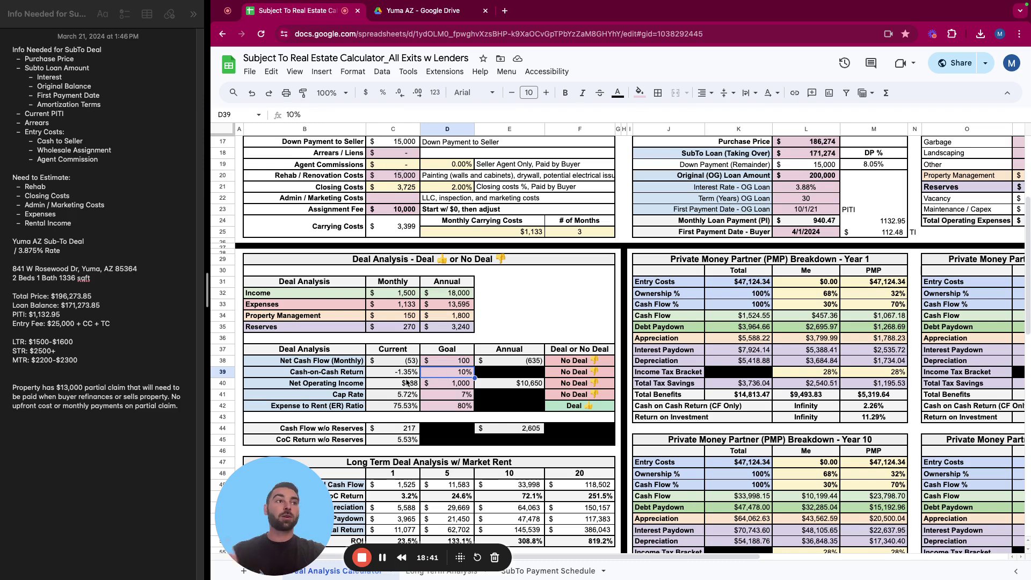
Check the net operating income and expense-to-rent ratio, and revisit the cash flow and cash-on-cash returns with and without reserves
scroll(530, 350, up, 4)
scroll(530, 349, down, 2)
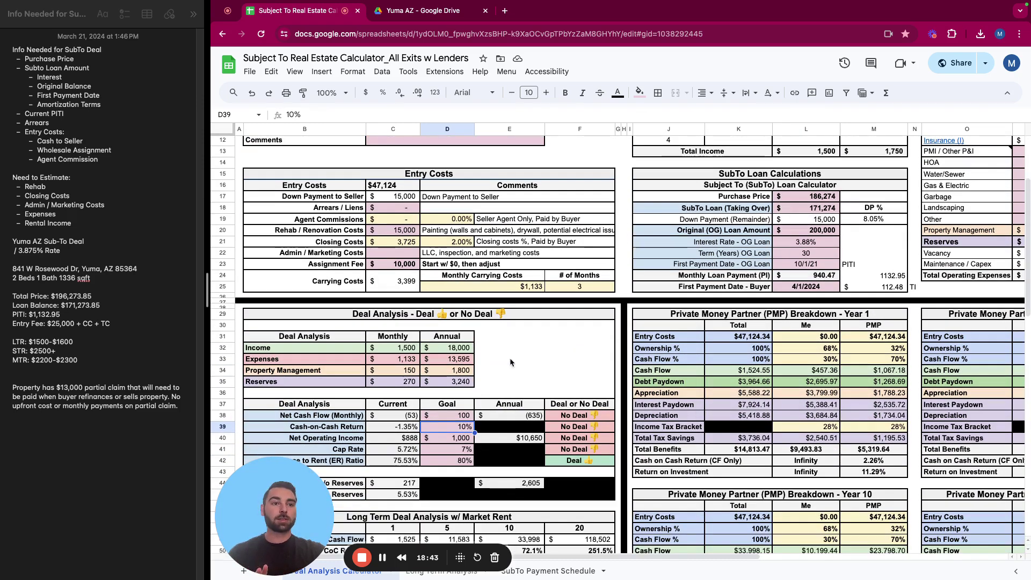
click(412, 440)
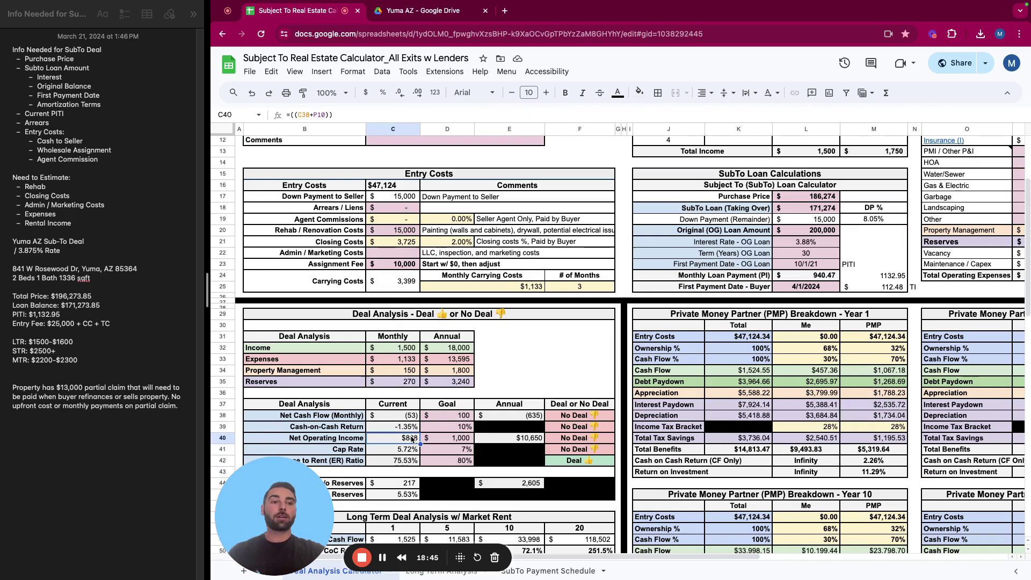
scroll(404, 436, down, 1)
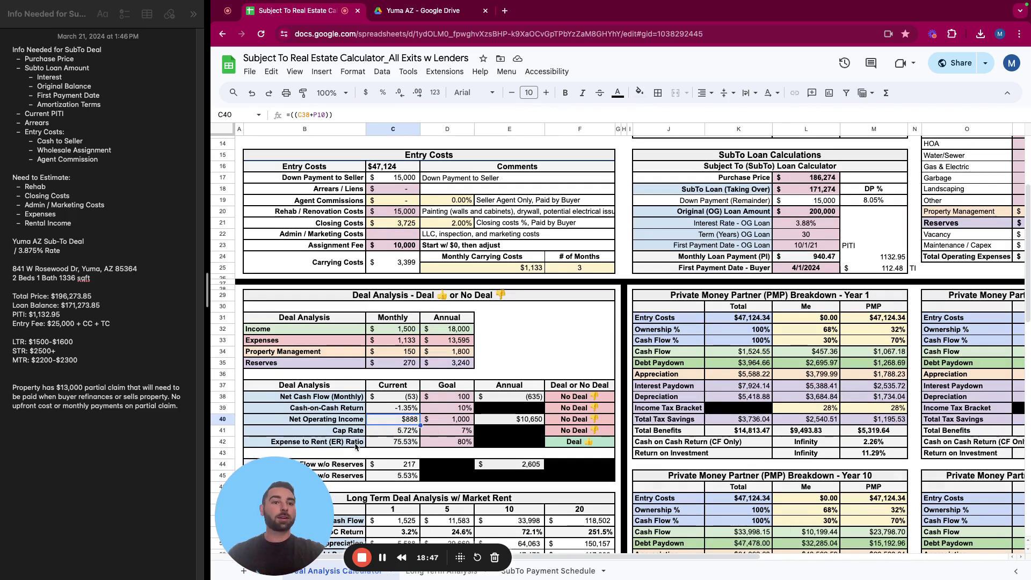
click(401, 443)
scroll(401, 444, down, 2)
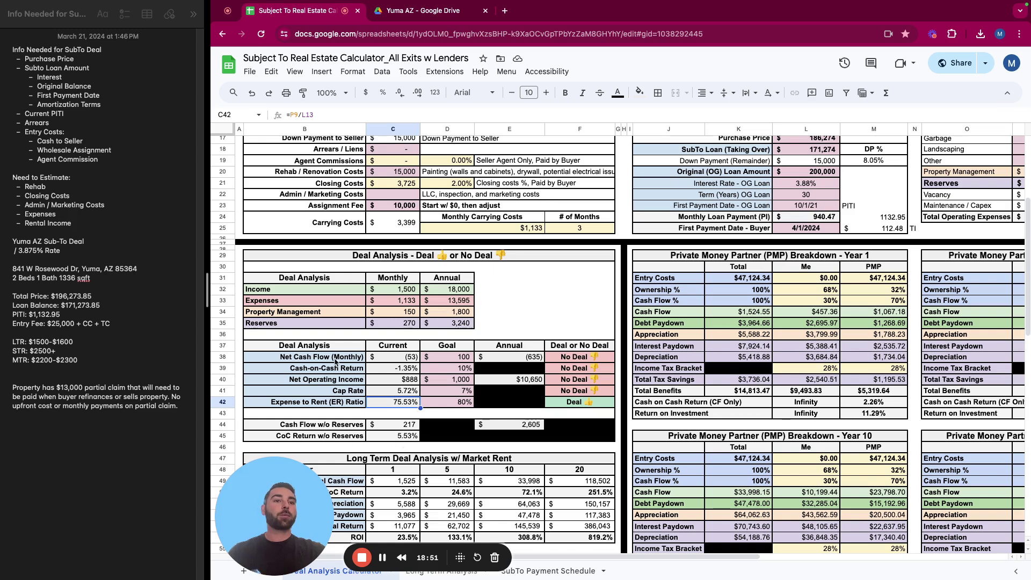
drag(335, 358, 414, 372)
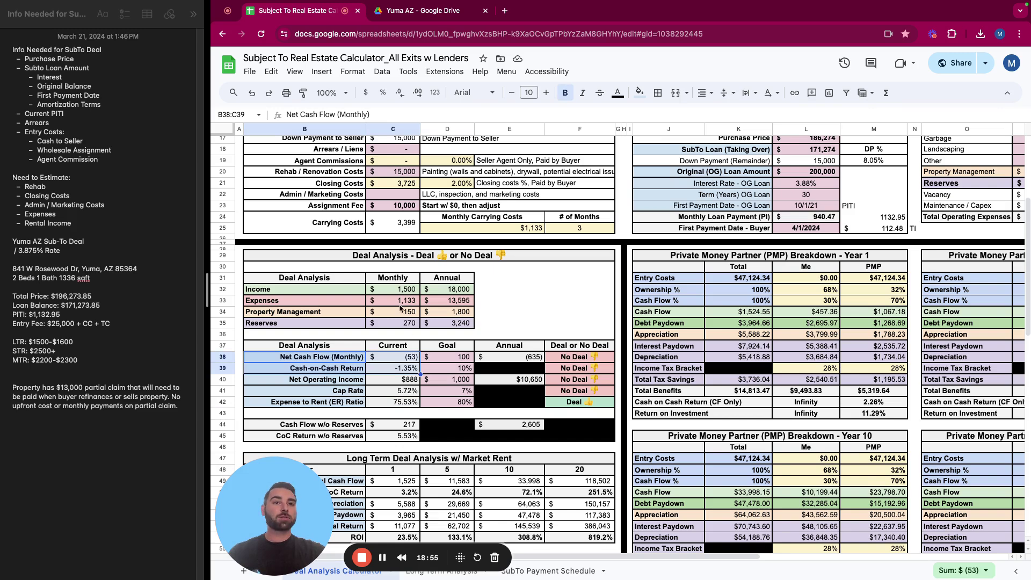
drag(363, 427, 406, 437)
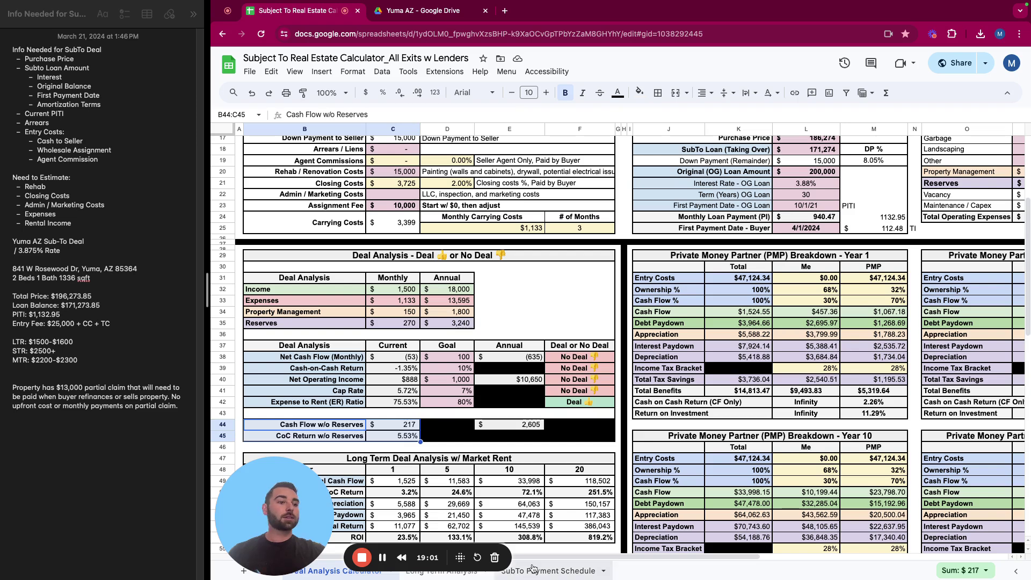
Inspect the year 1 CoC Return in the Long Term Deal Analysis and the unit 1 Market Rent in the rental income table
scroll(521, 482, down, 5)
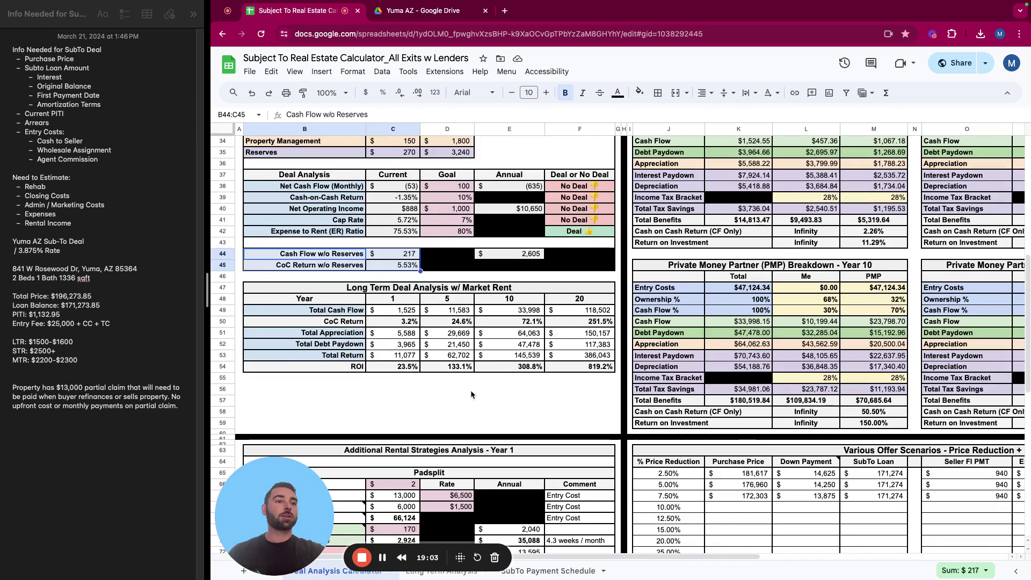
click(471, 395)
scroll(471, 395, up, 3)
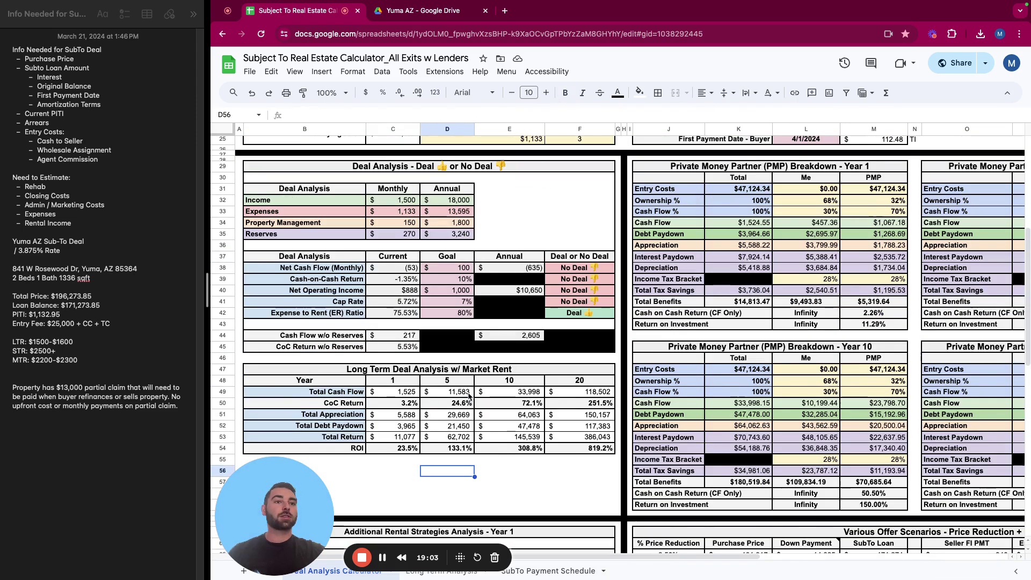
click(402, 406)
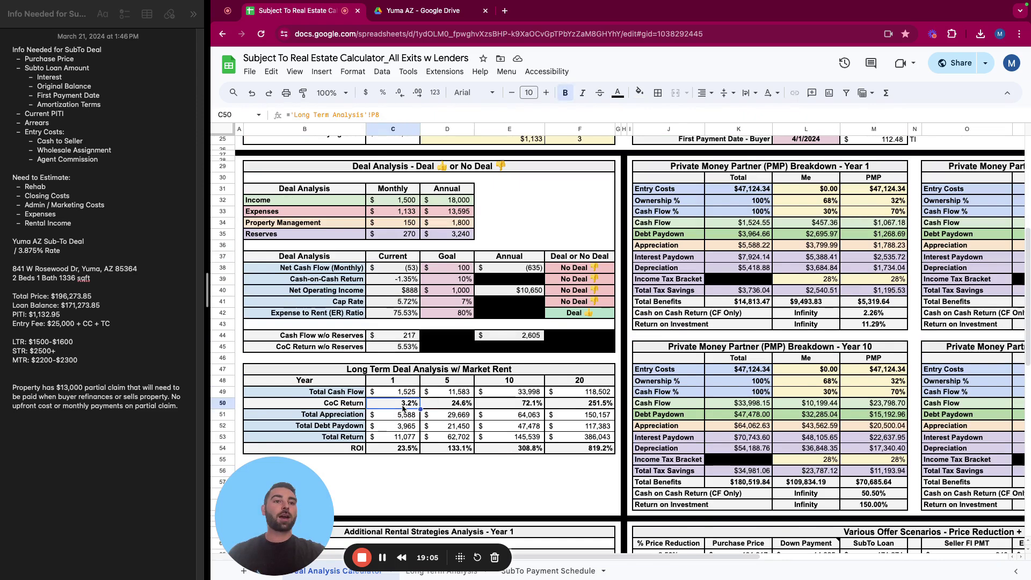
scroll(537, 405, up, 5)
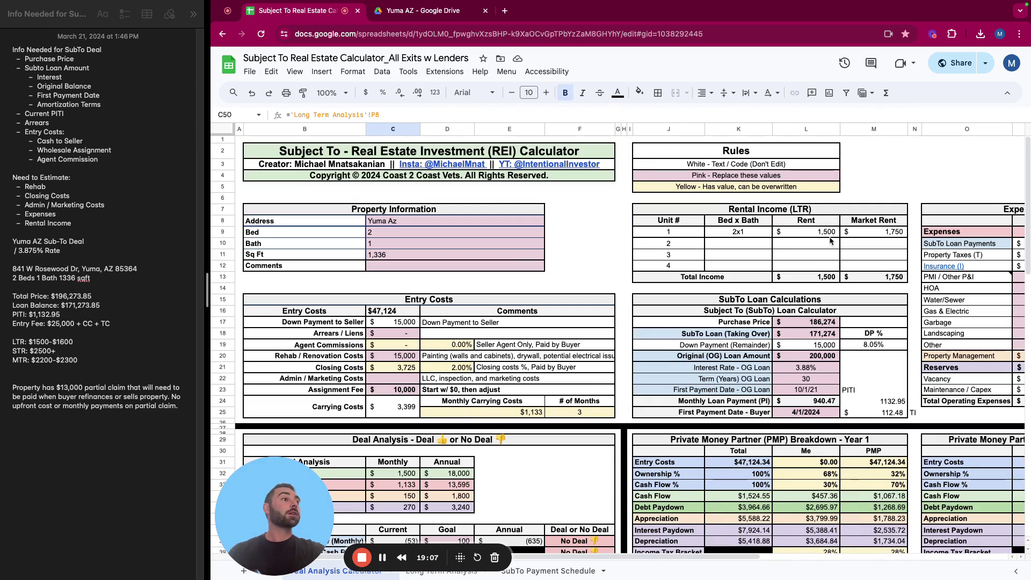
click(873, 236)
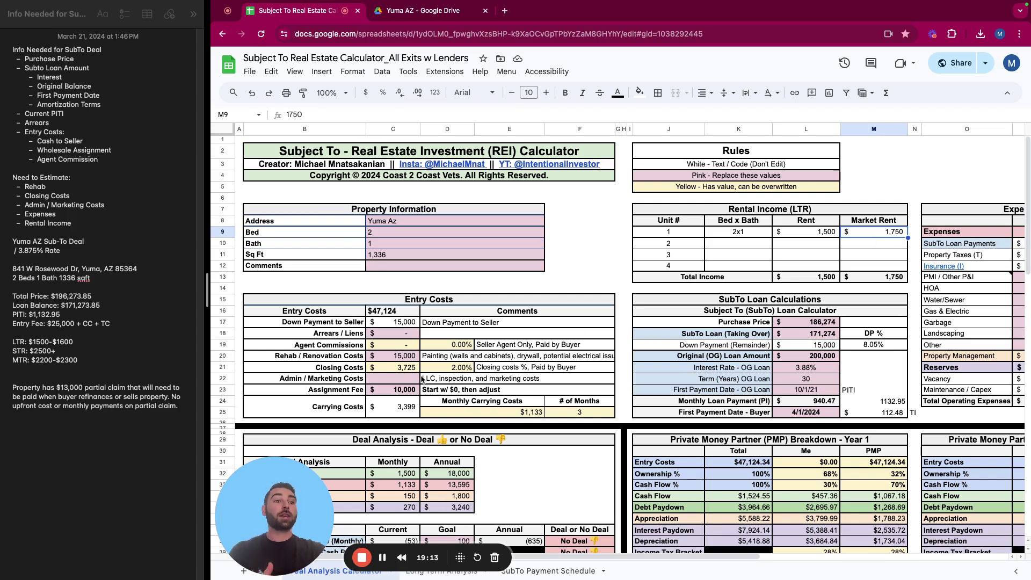
Examine the year 1 and year 5 columns of the Long Term Deal Analysis w/ Market Rent, from cash flow through ROI
scroll(422, 379, down, 5)
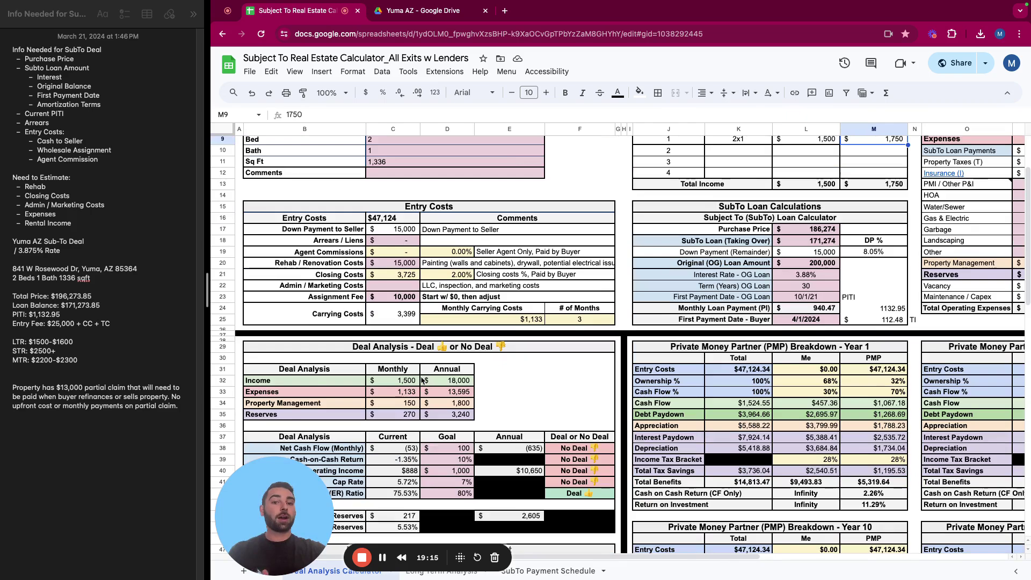
scroll(422, 381, down, 2)
scroll(424, 381, up, 7)
scroll(406, 414, down, 8)
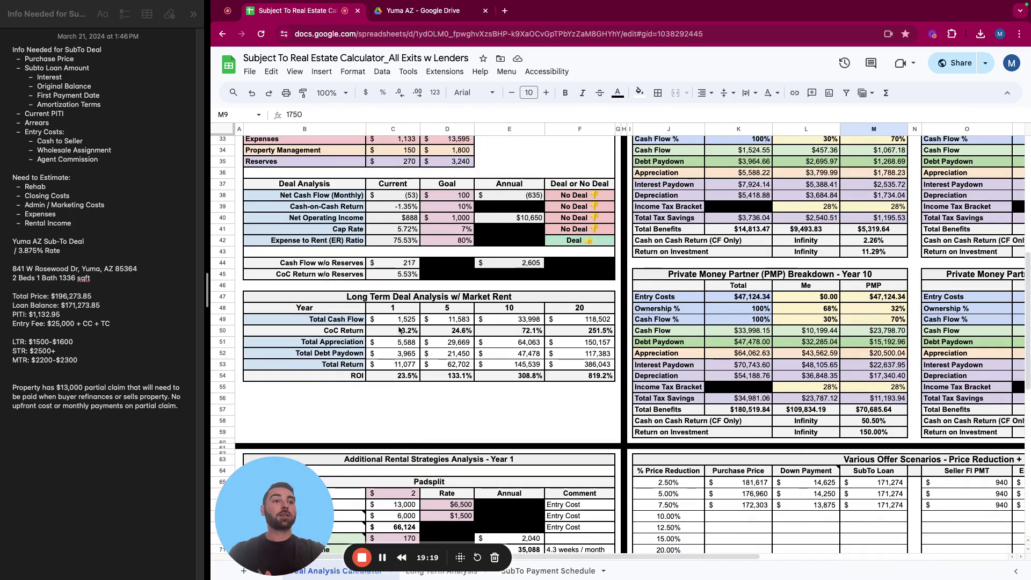
click(400, 331)
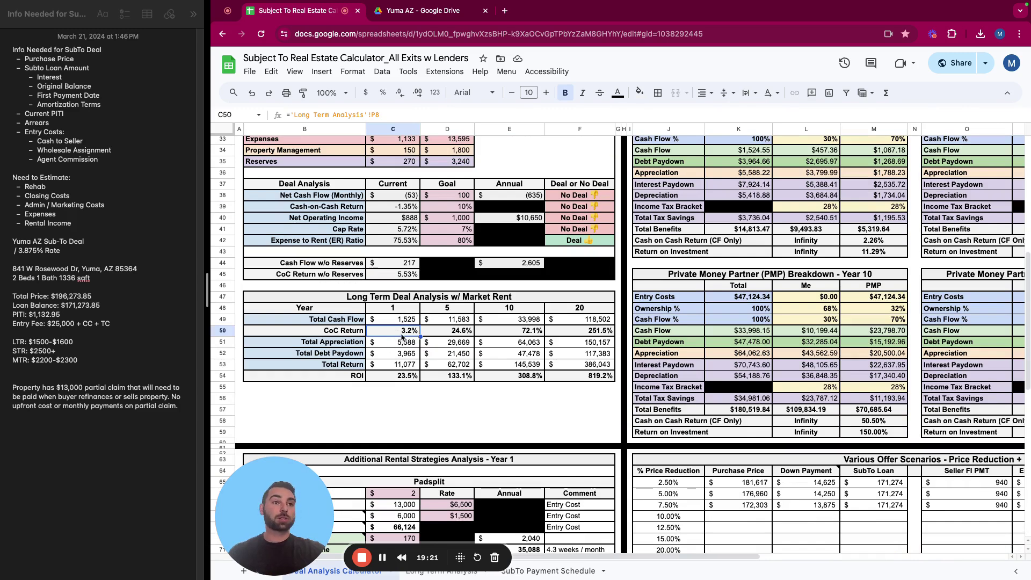
drag(395, 310, 397, 379)
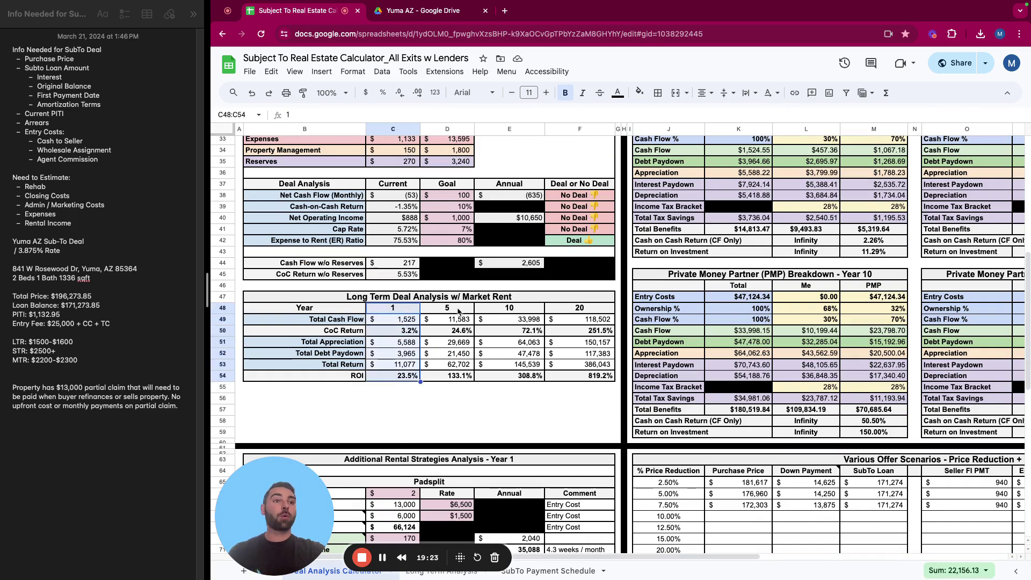
drag(457, 310, 458, 378)
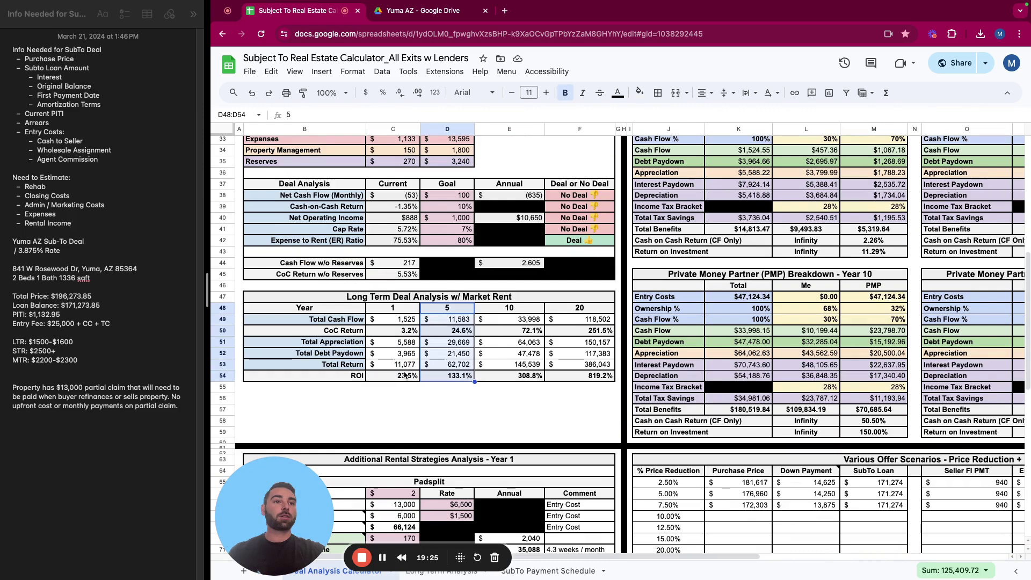
Review the Private Money Partner breakdowns for years 1, 5, 10 and 20, comparing the split between both partners
scroll(591, 373, up, 1)
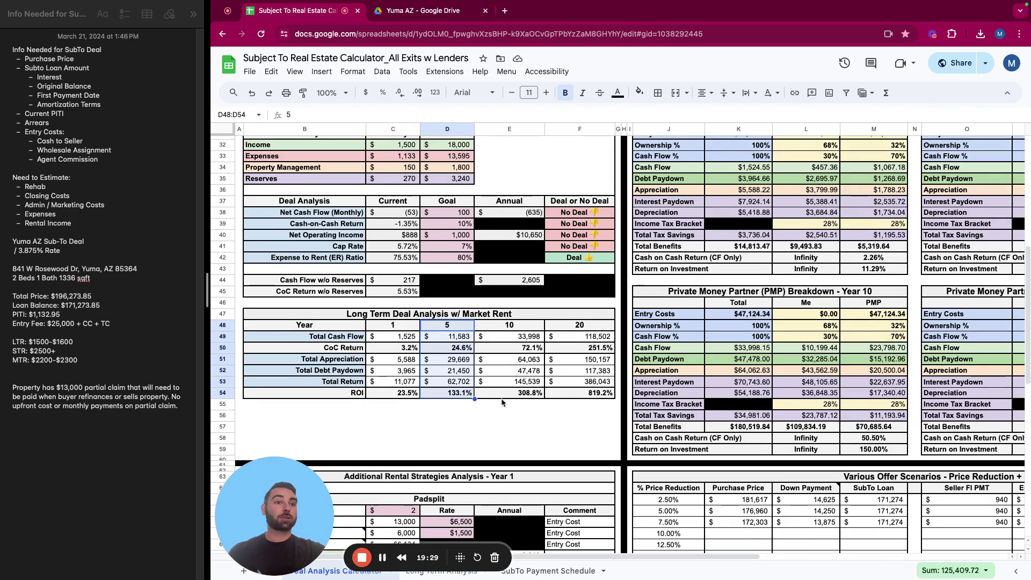
scroll(656, 368, up, 5)
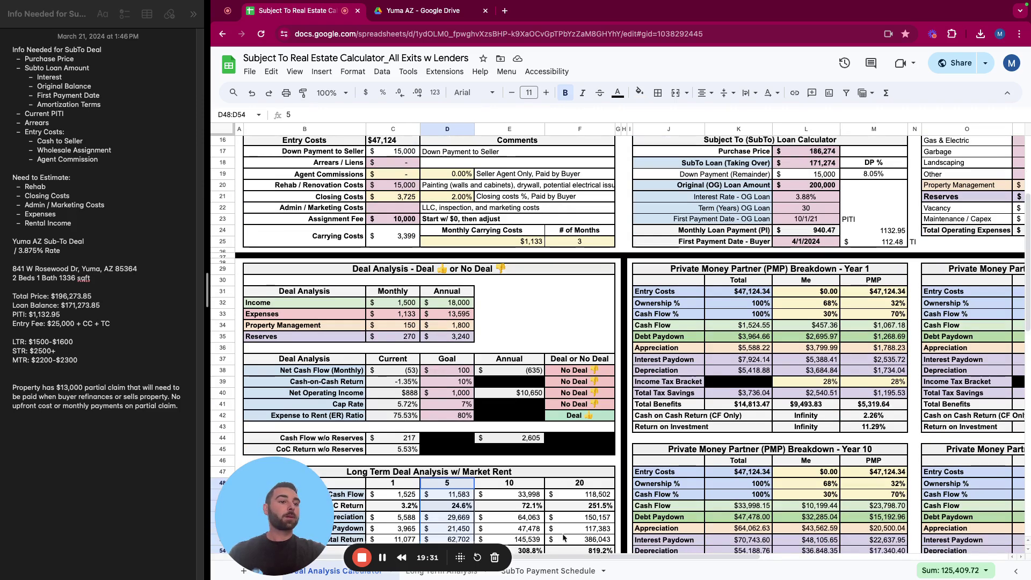
scroll(709, 542, right, 5)
scroll(709, 543, right, 3)
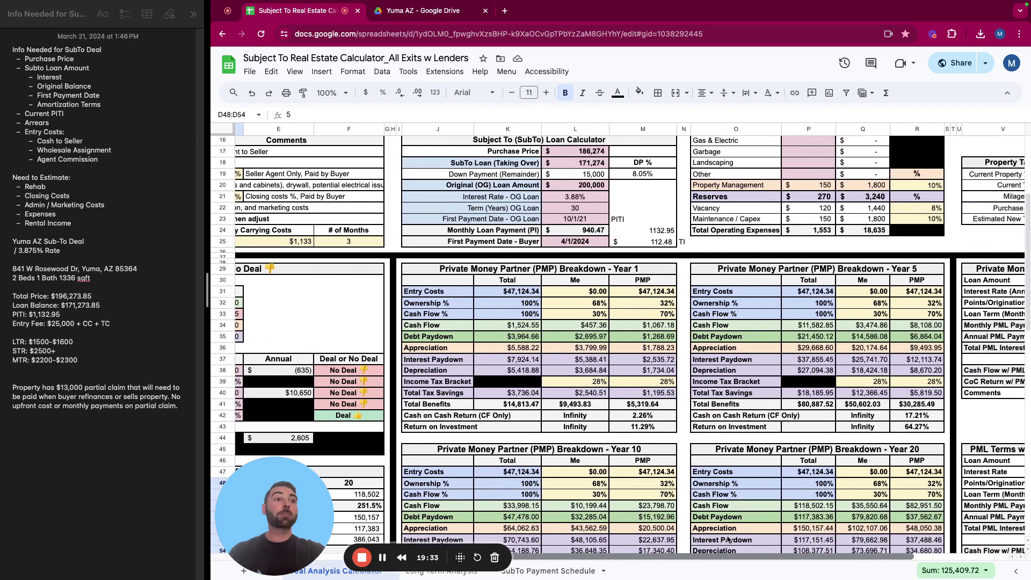
scroll(596, 316, down, 2)
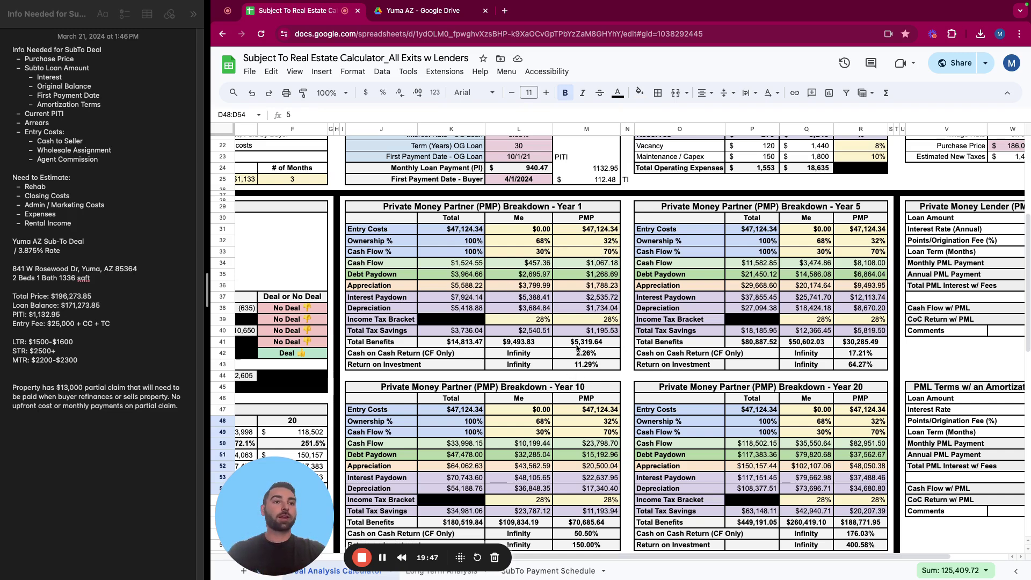
Set the unit 1 Market Rent to 1,500 in the long-term rental income table
scroll(612, 322, up, 6)
click(608, 185)
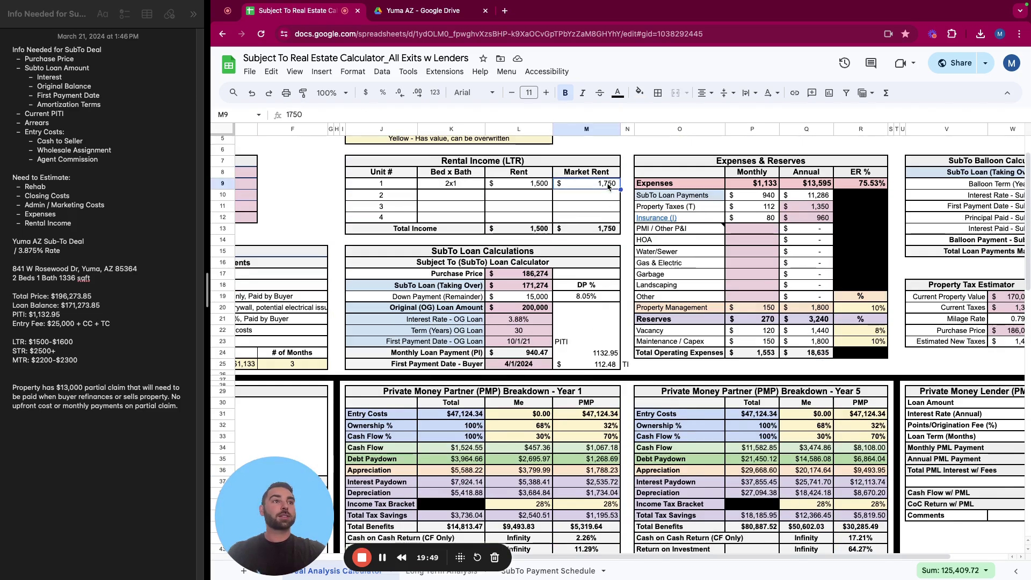
text(150)
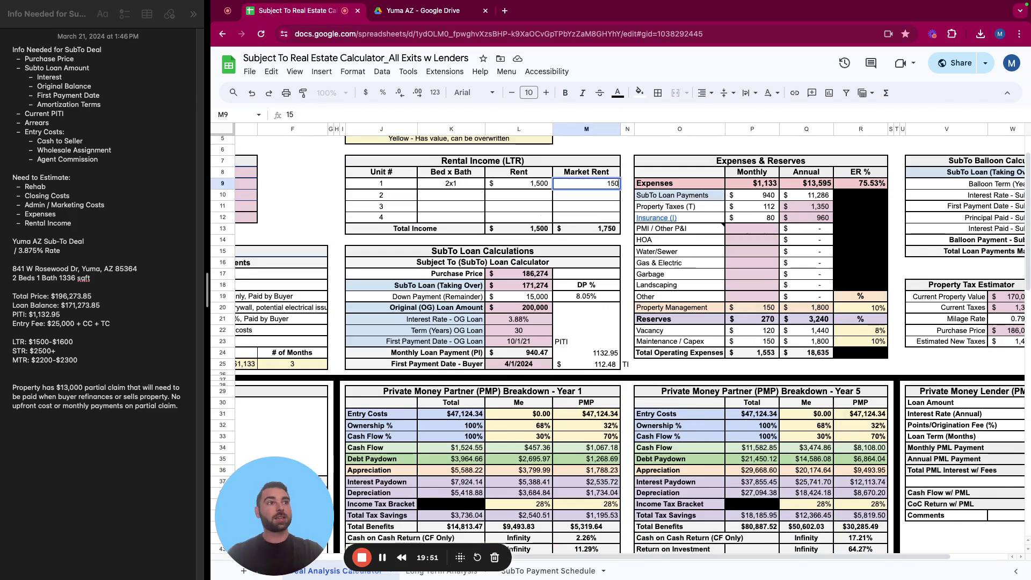
text(0)
key(Return)
scroll(572, 230, down, 3)
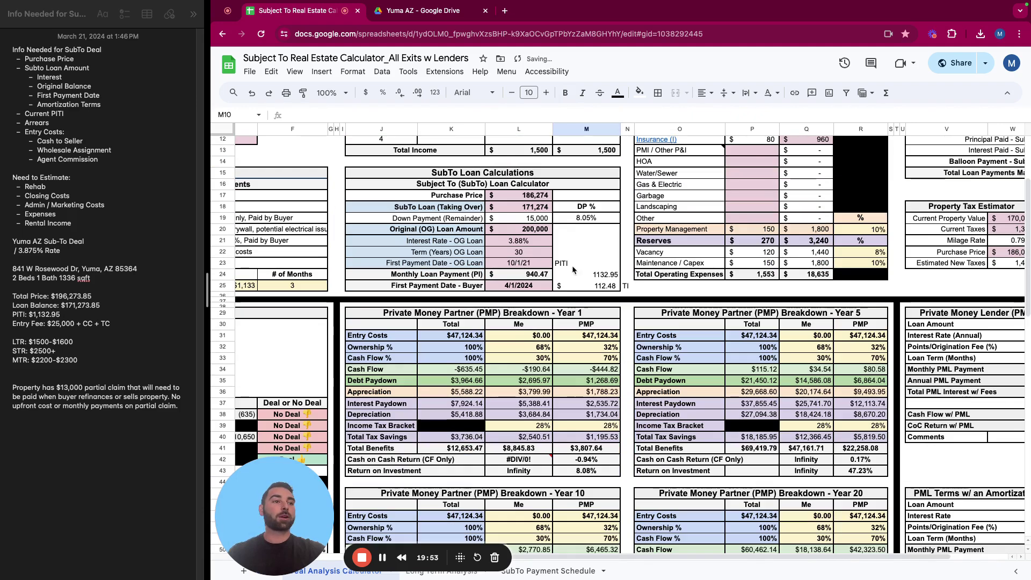
scroll(575, 455, up, 5)
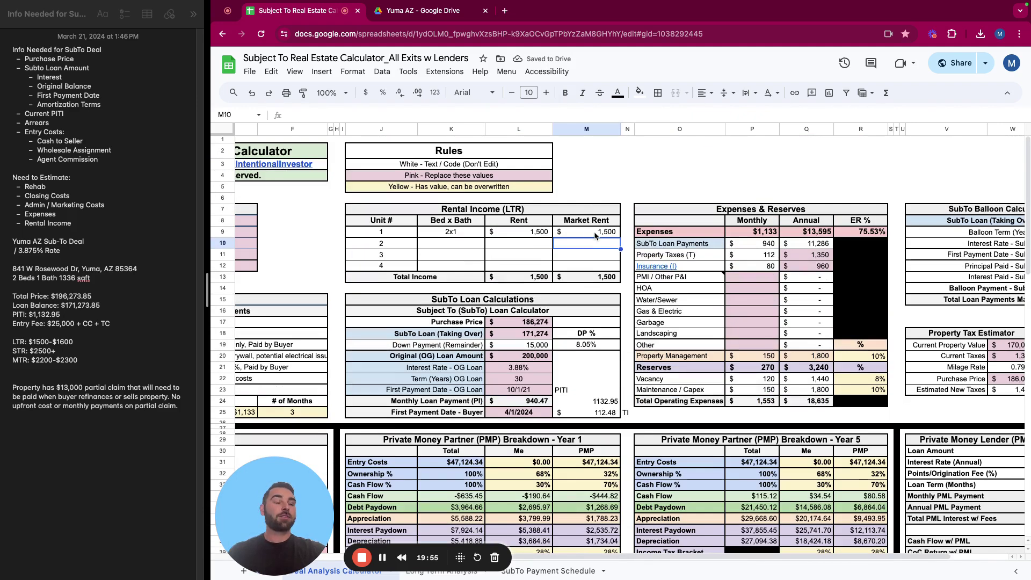
Examine the recalculated cash flow, total benefits and returns in the Private Money Partner breakdowns across all four time horizons
scroll(574, 386, down, 3)
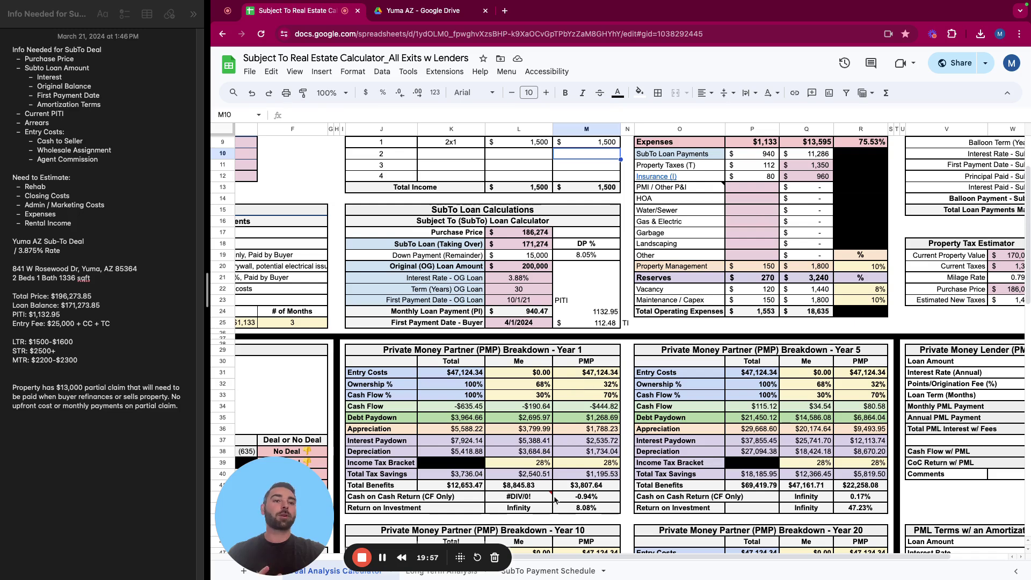
drag(621, 558, 429, 560)
scroll(590, 478, right, 5)
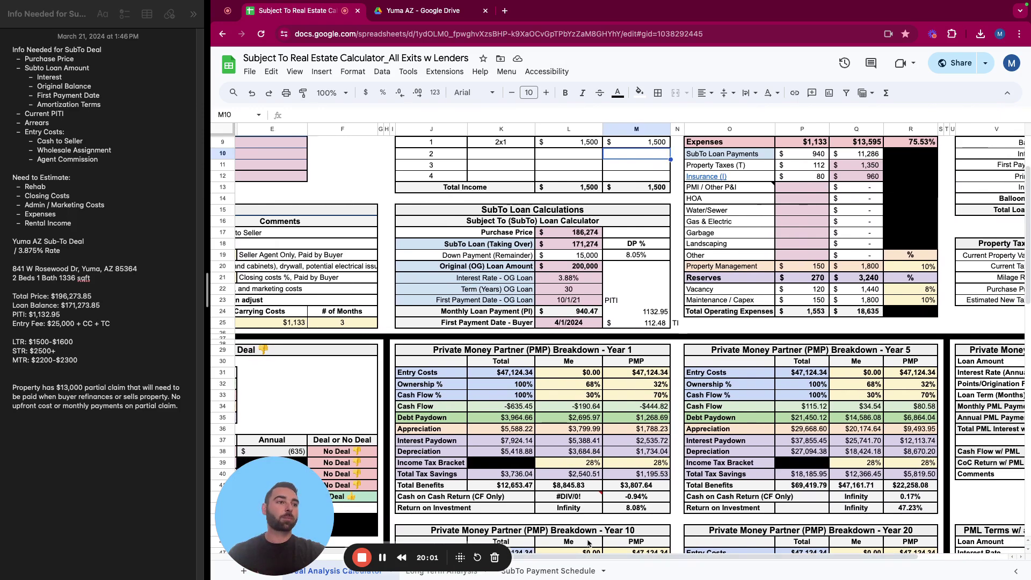
scroll(629, 426, up, 1)
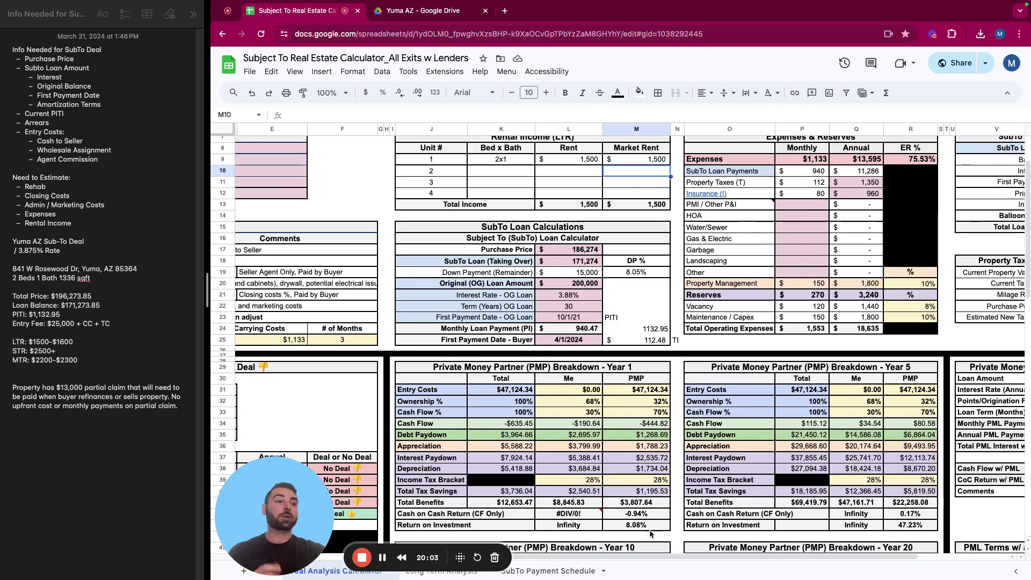
scroll(614, 499, down, 3)
scroll(623, 419, down, 3)
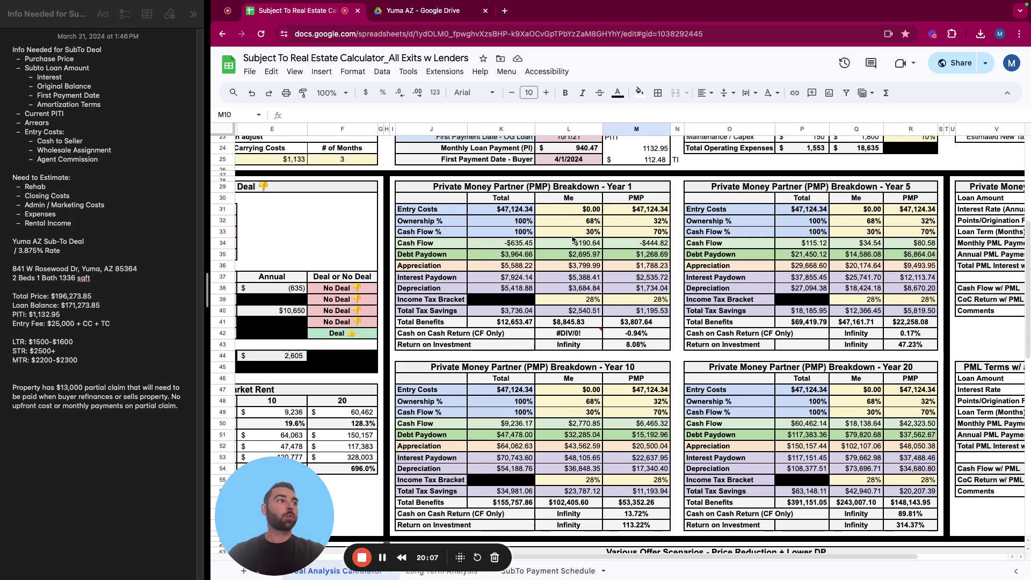
scroll(617, 322, down, 1)
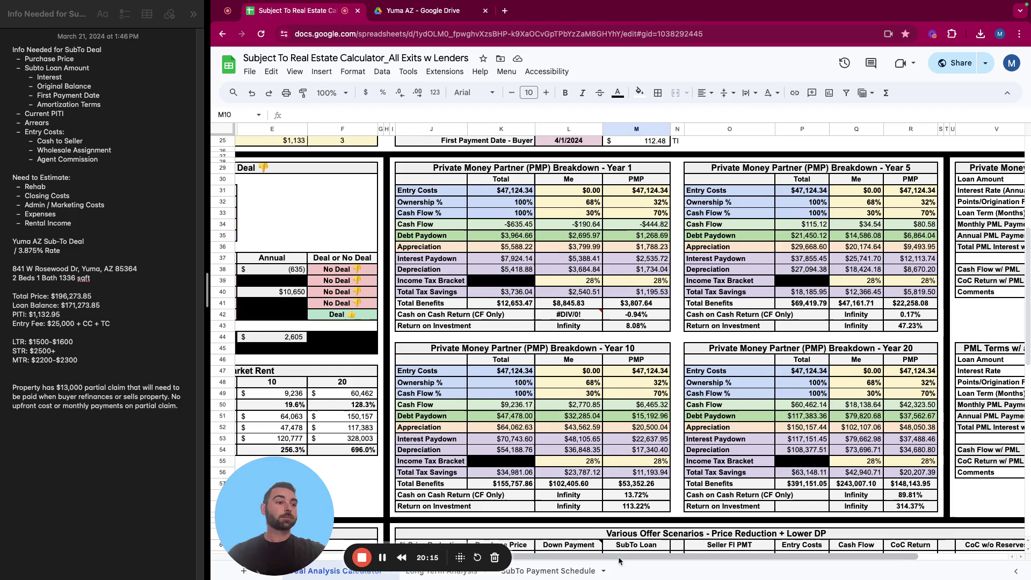
Inspect the Private Money Lender Analysis and the PML terms with an amortization schedule
drag(618, 556, 751, 554)
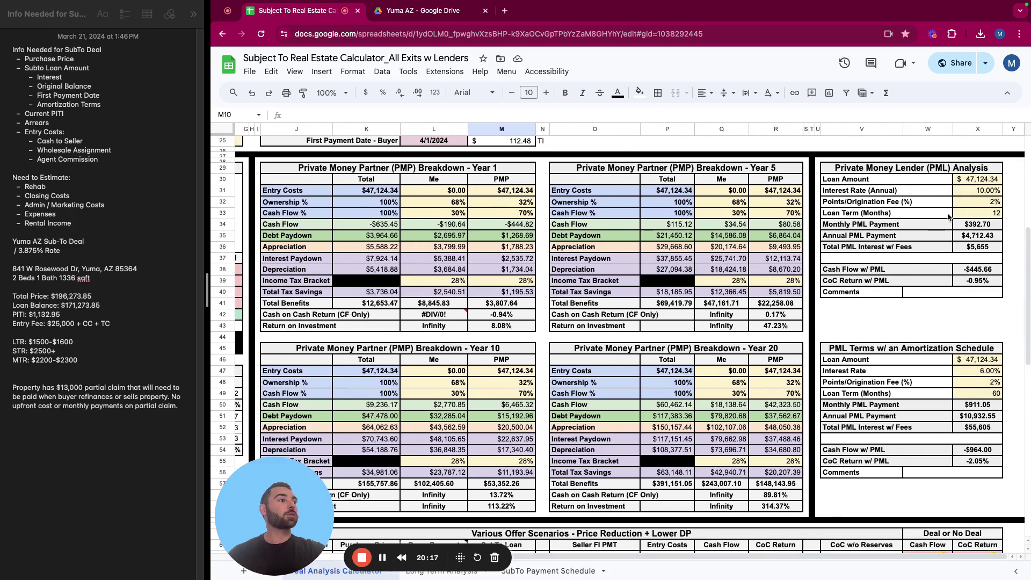
mouse_move(878, 171)
mouse_down()
mouse_move(891, 173)
mouse_move(965, 291)
mouse_up()
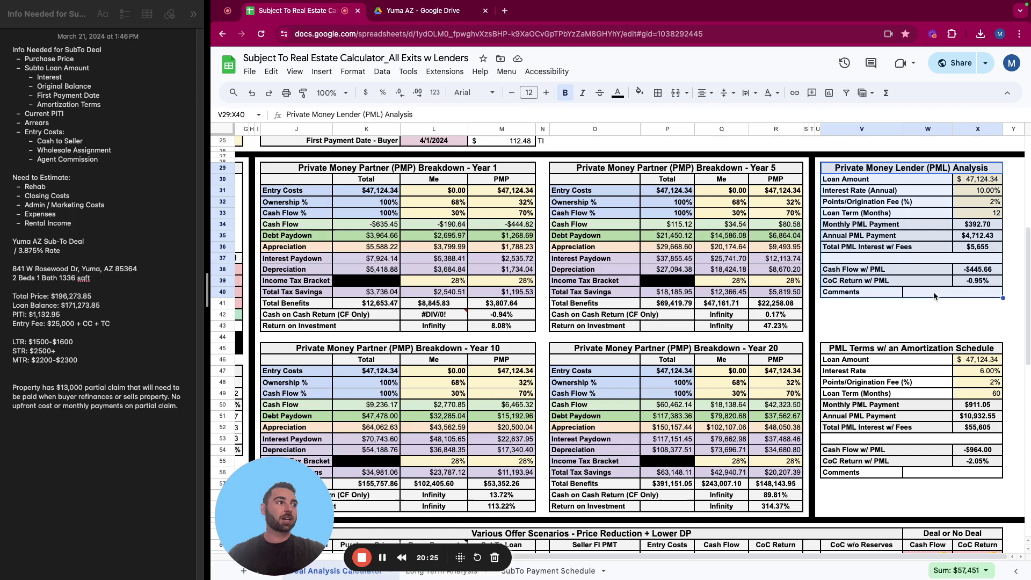
click(916, 425)
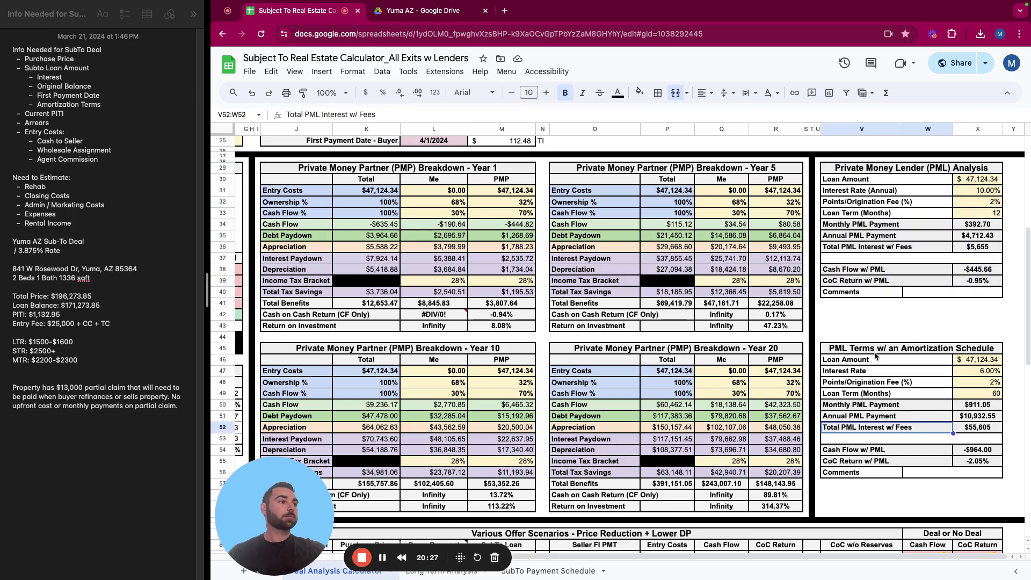
Review the Various Offer Scenarios table, from price reductions and down payments through the Deal or No Deal verdicts
scroll(827, 473, down, 3)
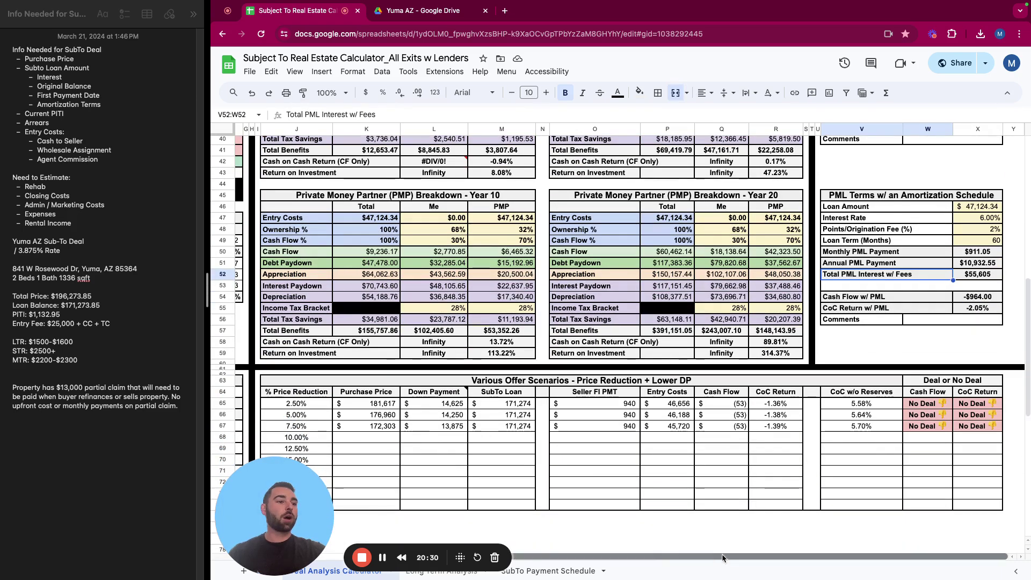
drag(727, 558, 668, 559)
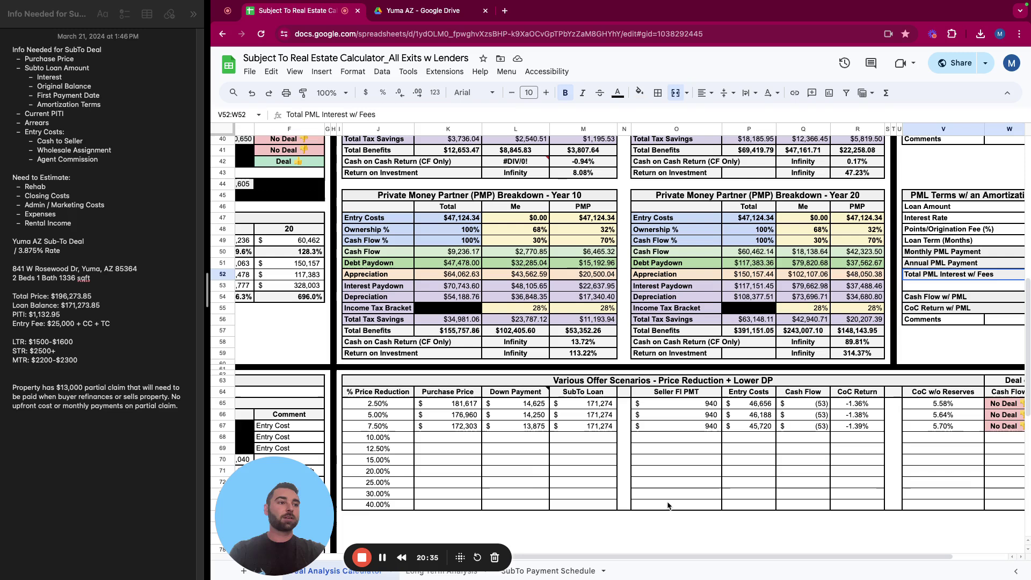
drag(651, 558, 725, 558)
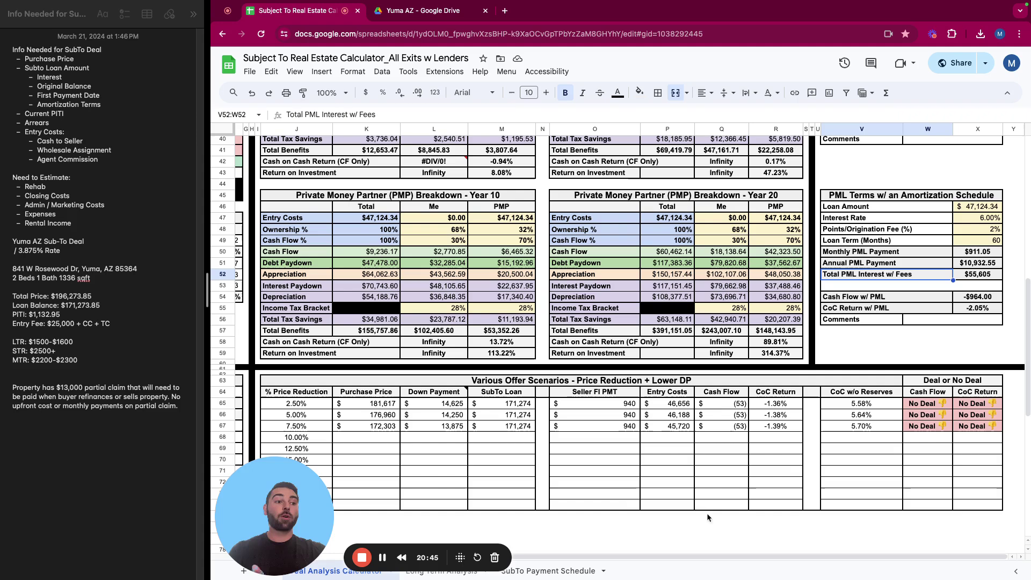
Look over the Padsplit section of the Additional Rental Strategies Analysis, glancing back at the main deal analysis for context
drag(675, 554, 482, 553)
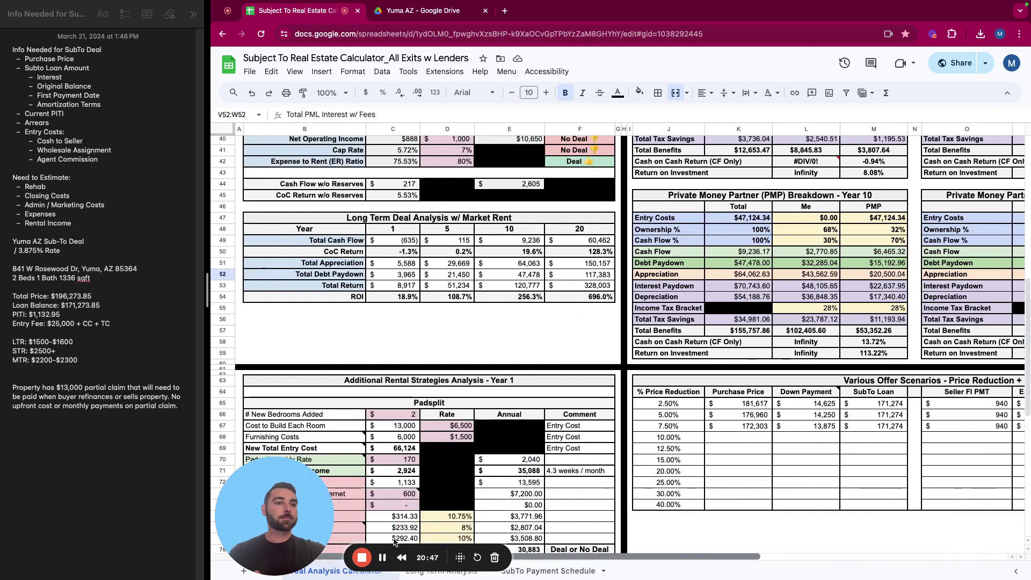
scroll(429, 398, down, 5)
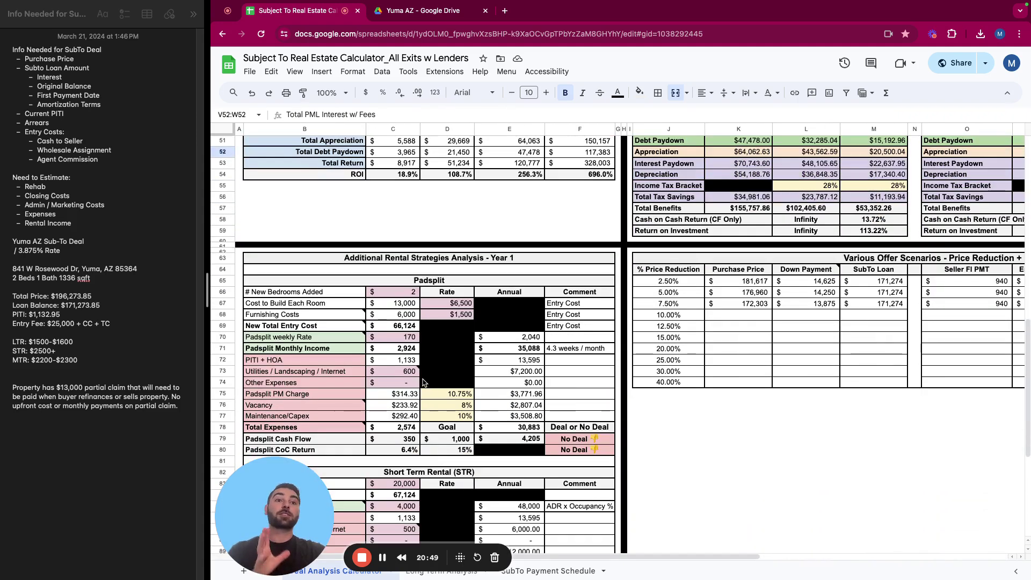
scroll(429, 398, up, 12)
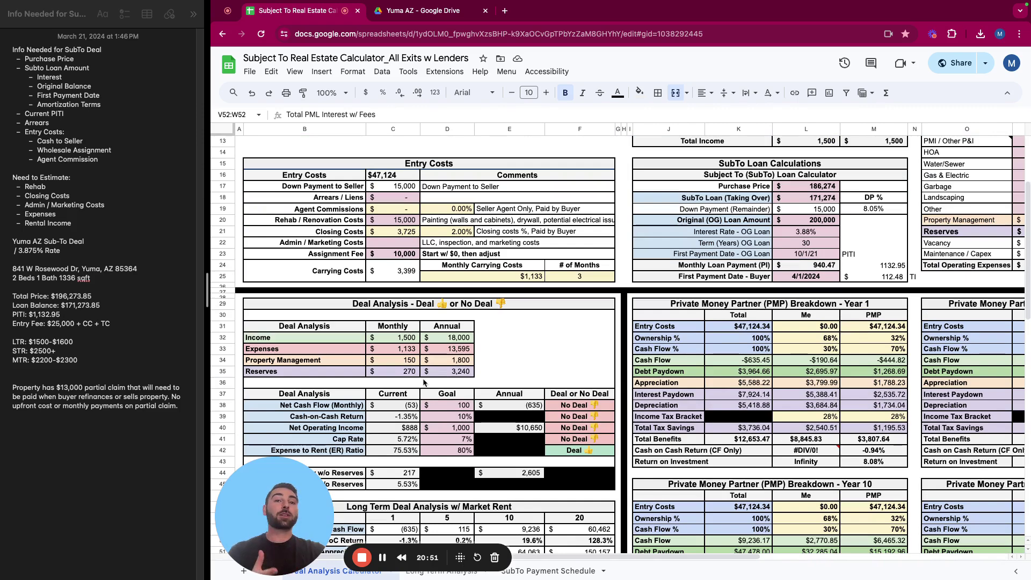
scroll(434, 404, down, 7)
scroll(434, 404, down, 5)
click(413, 250)
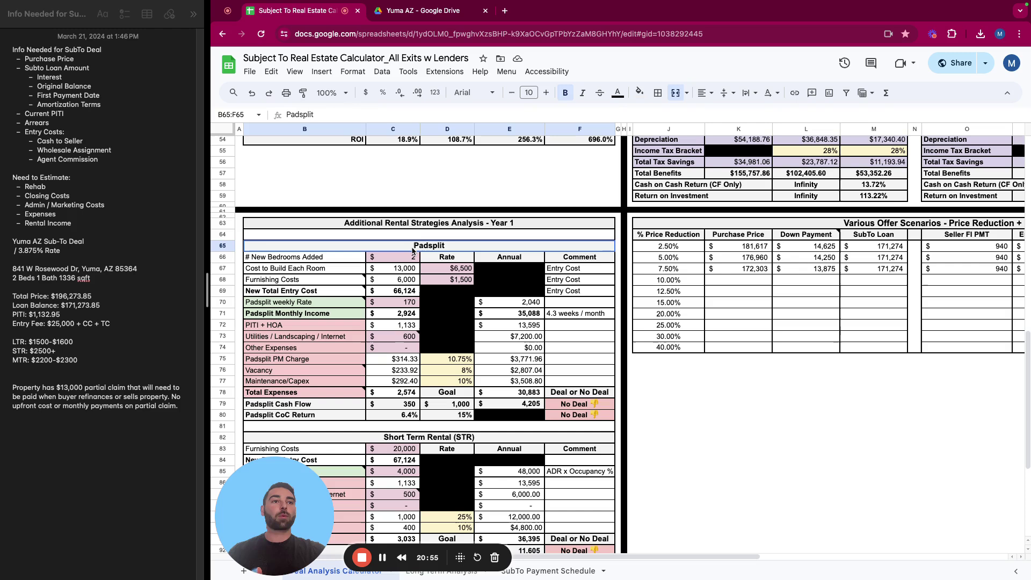
Check the Short Term Rental furnishing and total entry costs, and set the monthly STR Income to 2,500
scroll(428, 294, down, 3)
scroll(428, 294, down, 3)
click(406, 248)
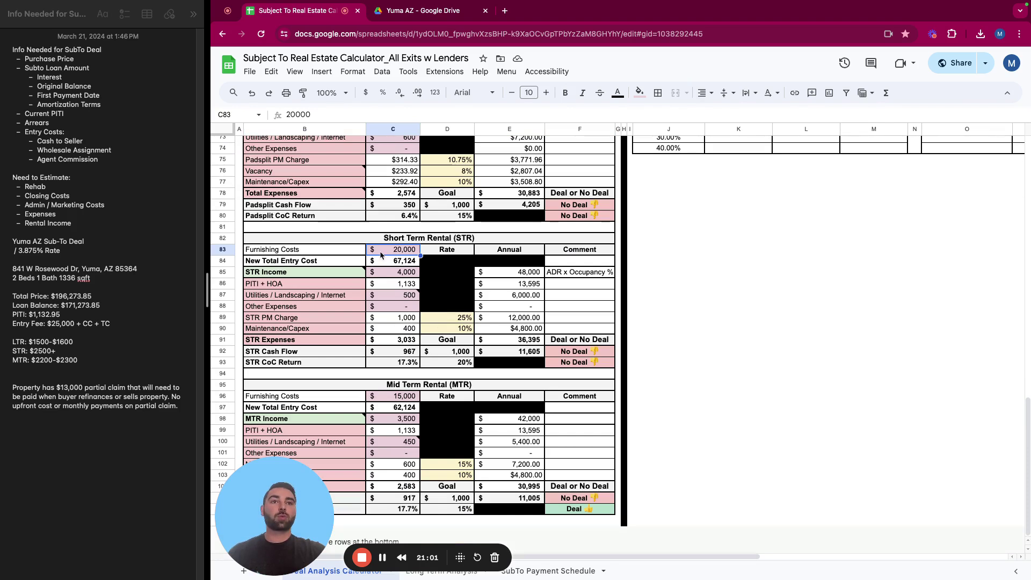
click(411, 262)
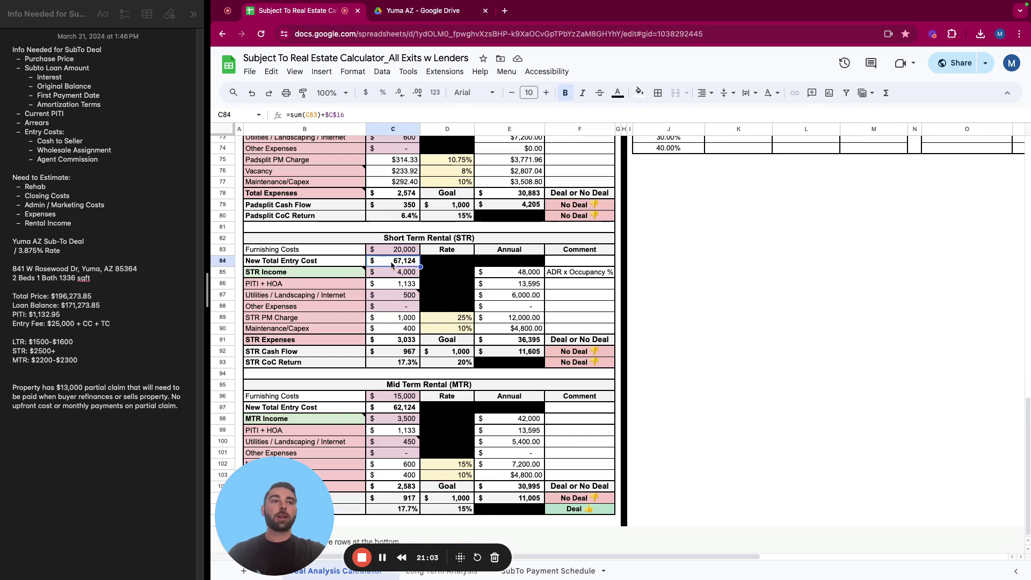
click(397, 269)
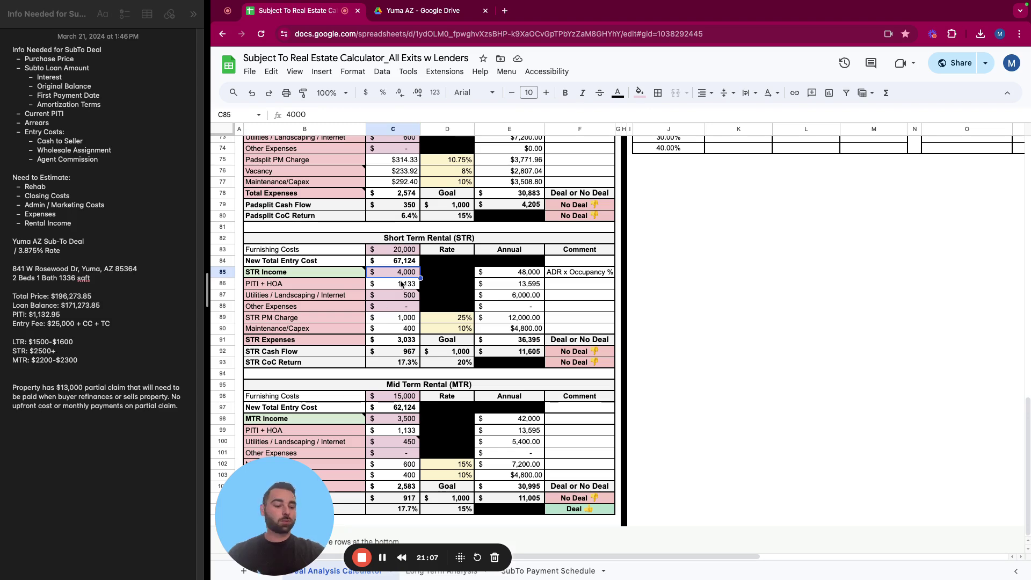
text(2500)
key(Return)
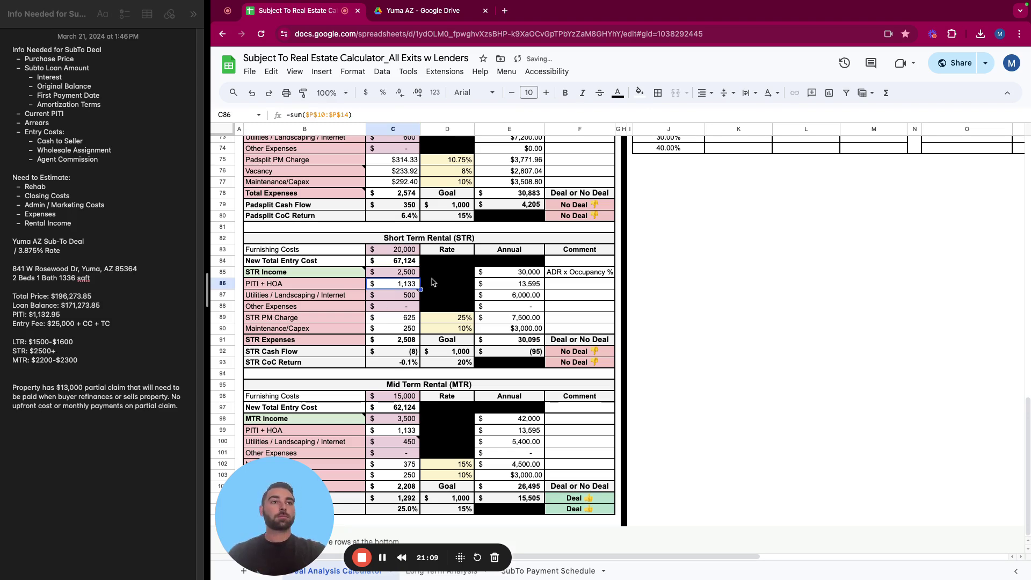
Check the Short Term Rental utilities, other expenses, PM charge, total expenses and resulting STR Cash Flow
click(392, 297)
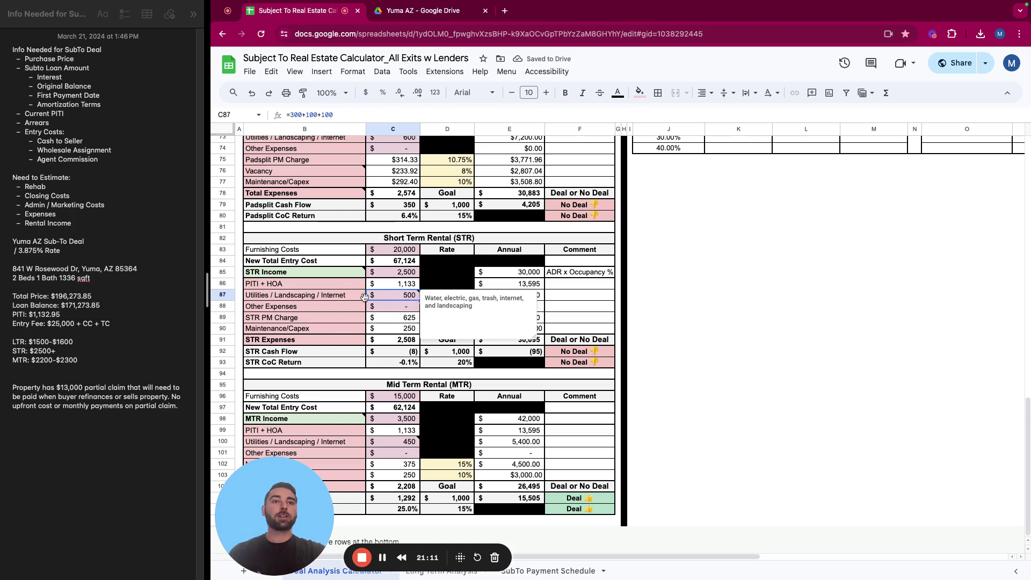
click(397, 308)
click(393, 320)
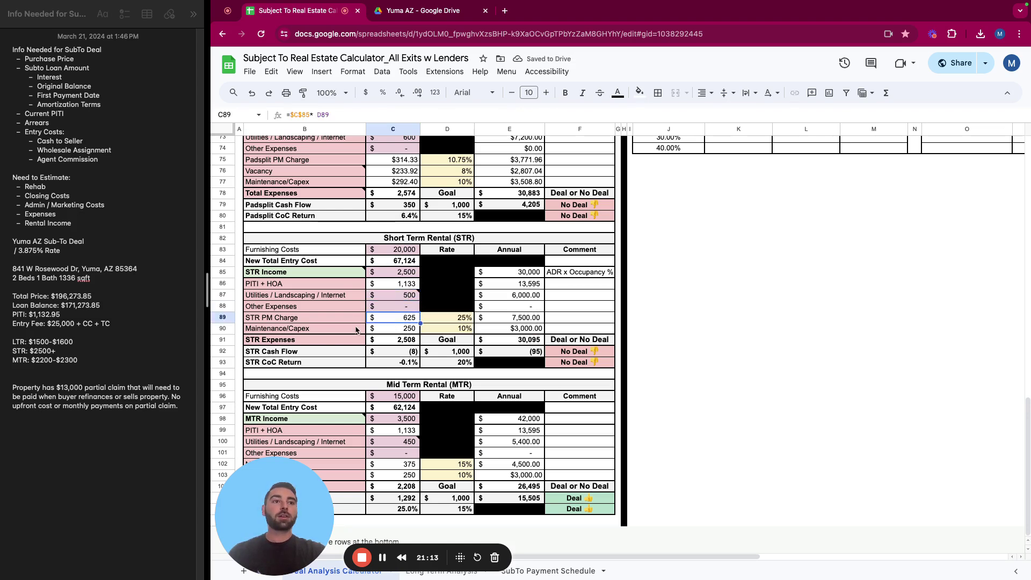
click(418, 341)
click(409, 351)
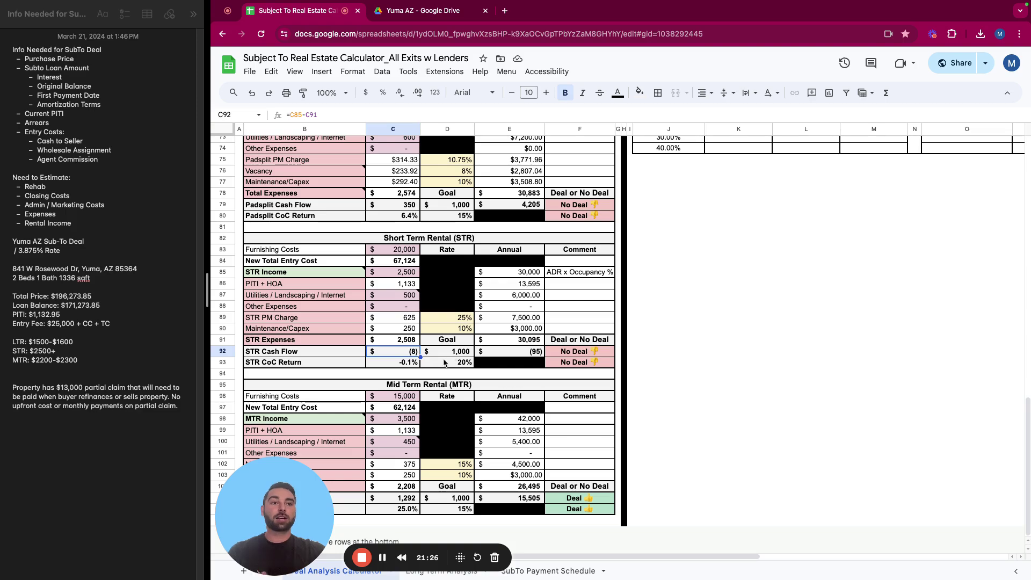
Revisit the calculator's property inputs, expenses, private money tables, Deal Analysis and long-term results for an overall view of the deal
scroll(507, 384, up, 1)
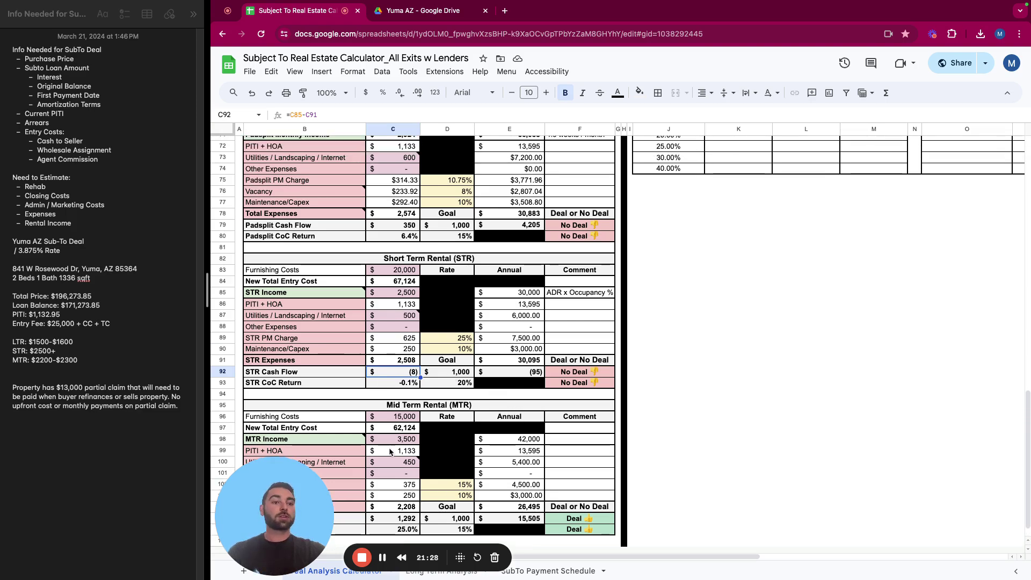
scroll(413, 296, up, 20)
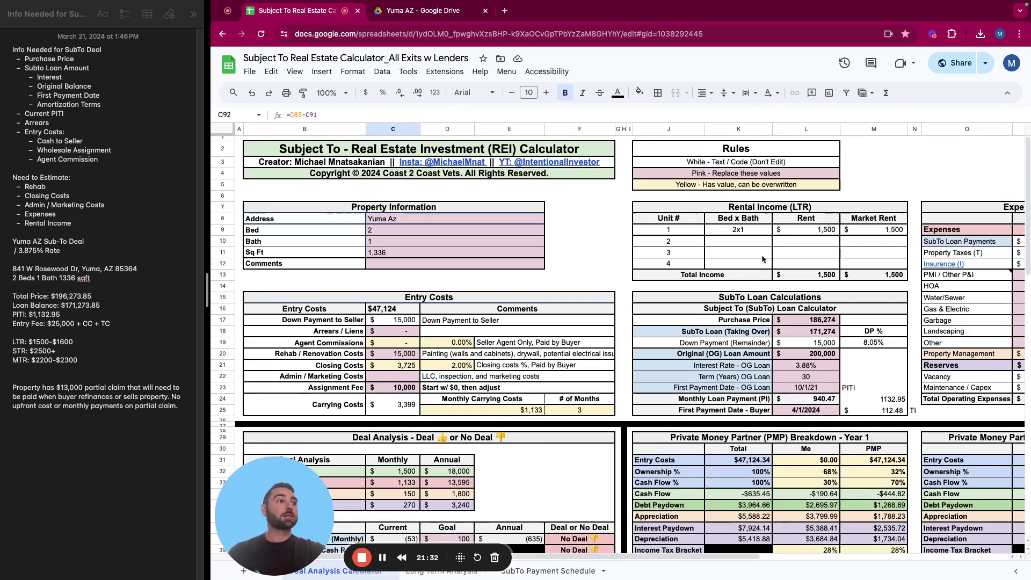
scroll(844, 277, down, 2)
scroll(566, 554, right, 7)
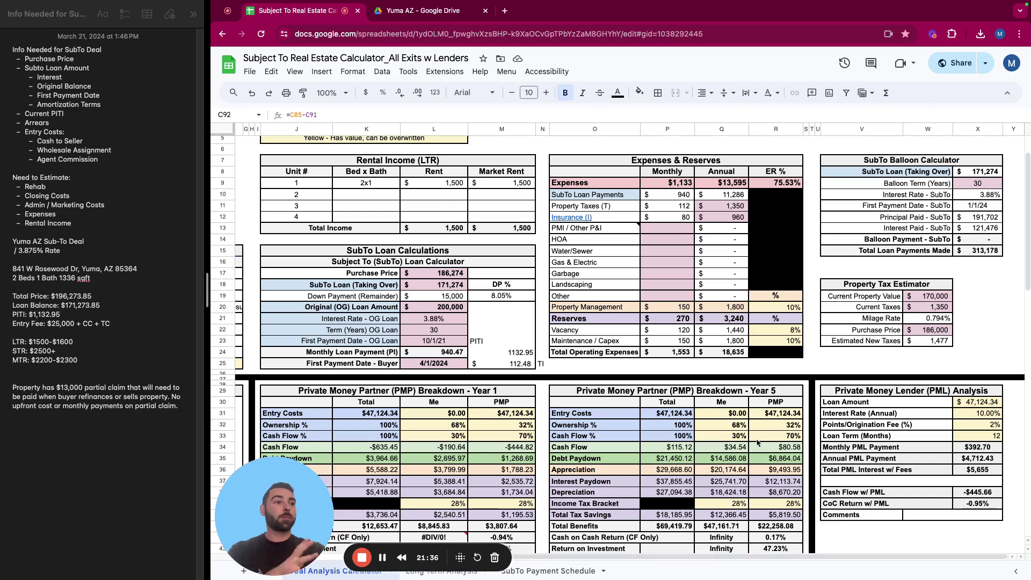
scroll(653, 562, left, 7)
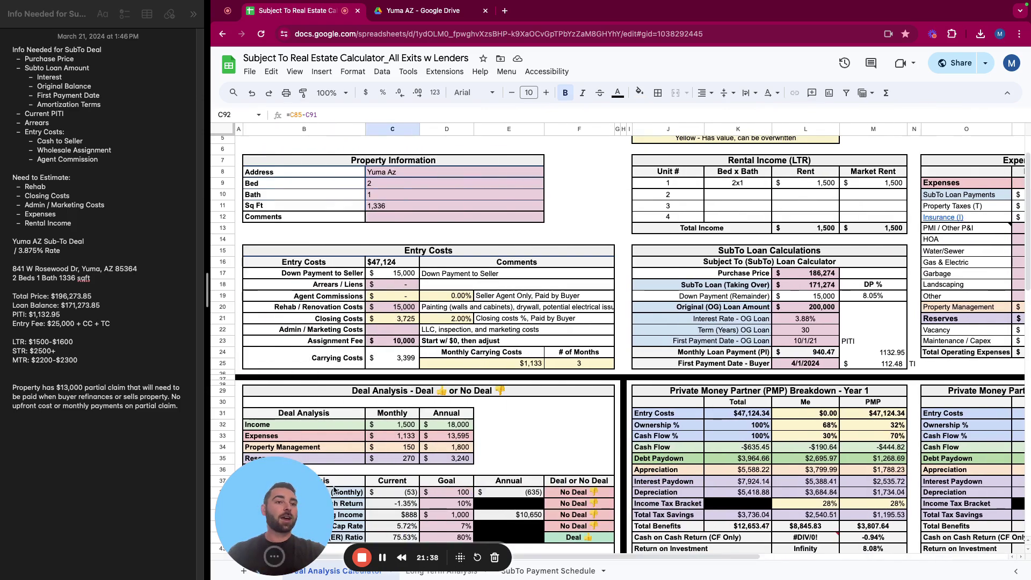
scroll(481, 414, down, 3)
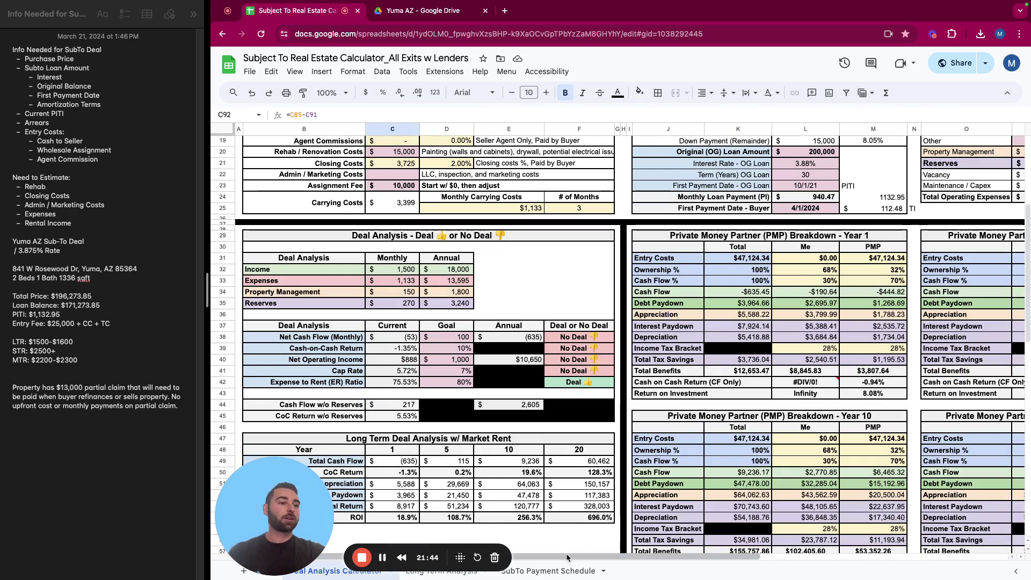
Look over the private money partner and lender tables, the SubTo Balloon Calculator and the Property Tax Estimator beside the deal inputs
scroll(594, 343, right, 8)
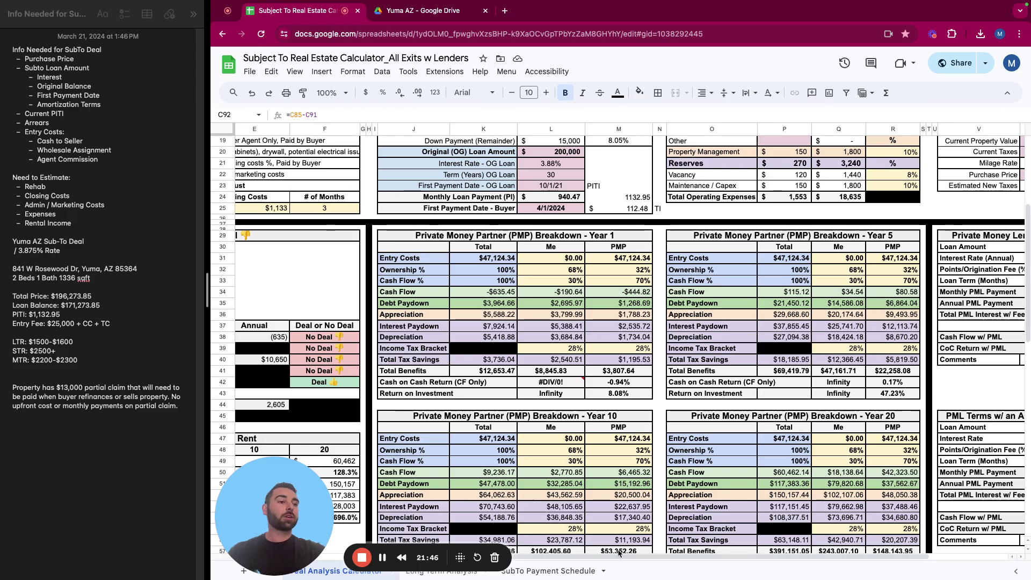
drag(631, 554, 692, 554)
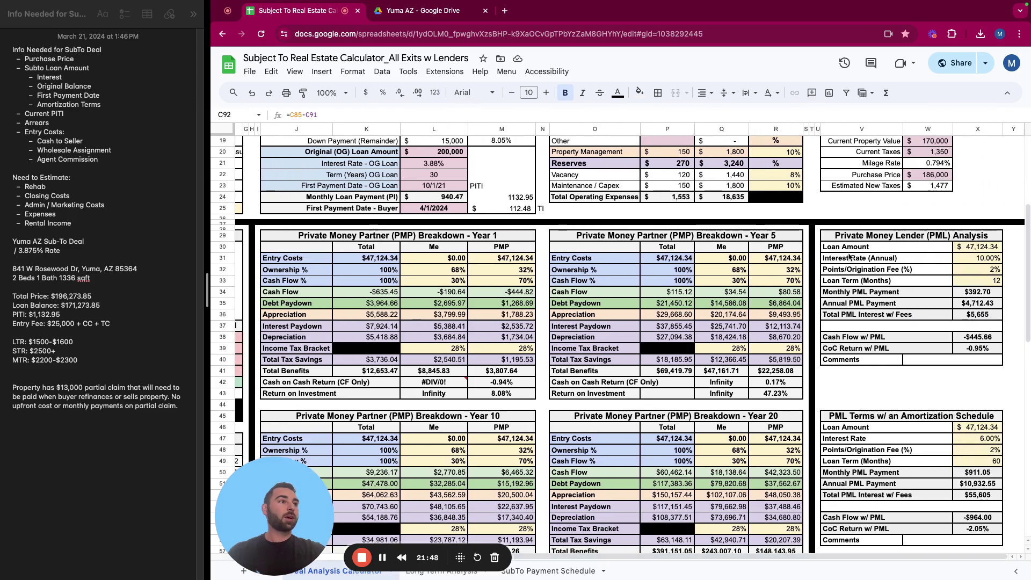
scroll(650, 390, up, 5)
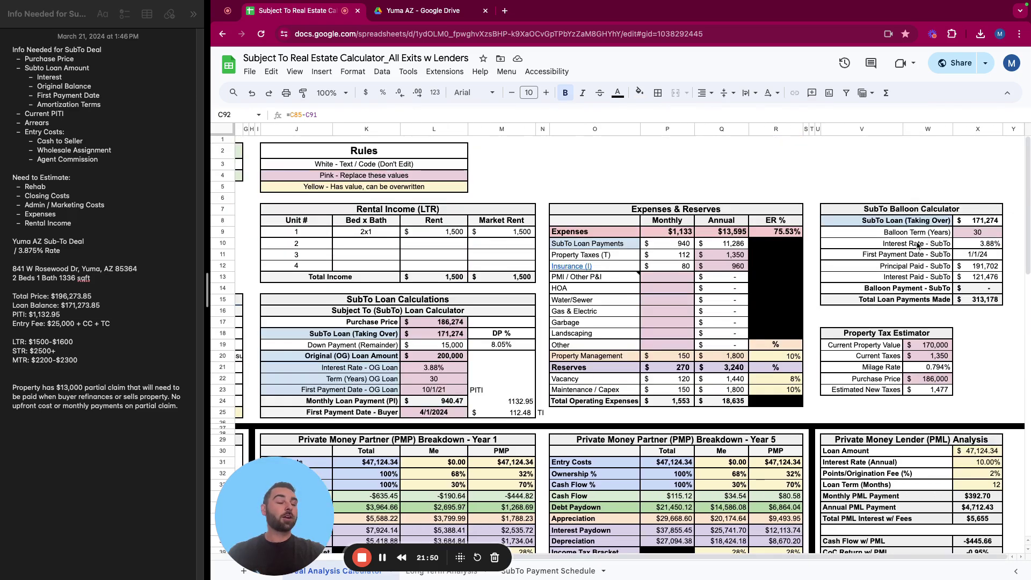
drag(714, 559, 483, 557)
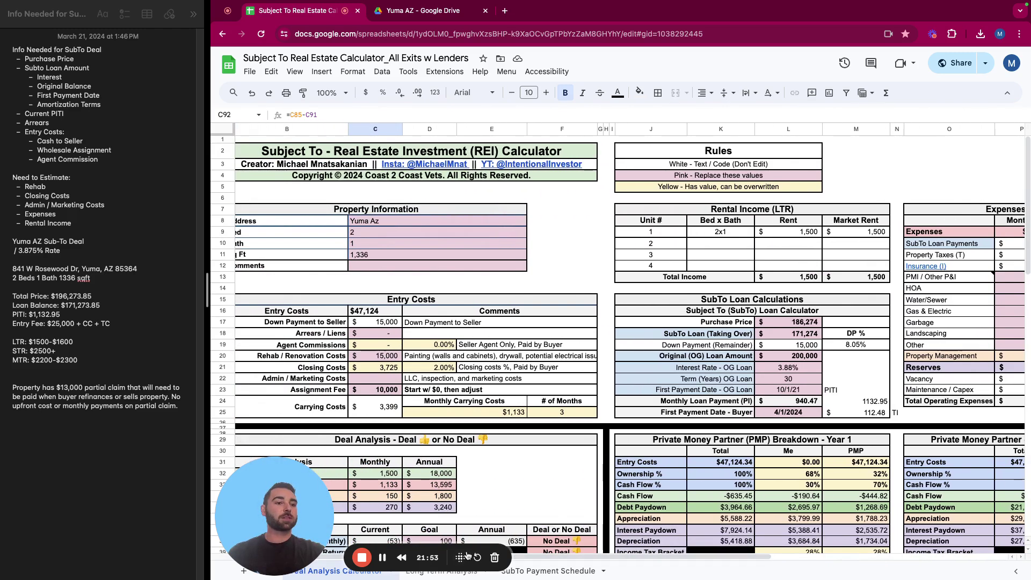
Examine the Long Term Analysis sheet's yearly rents, expenses, cash flow and CoC return, including the loan payment in the years after payoff
click(441, 570)
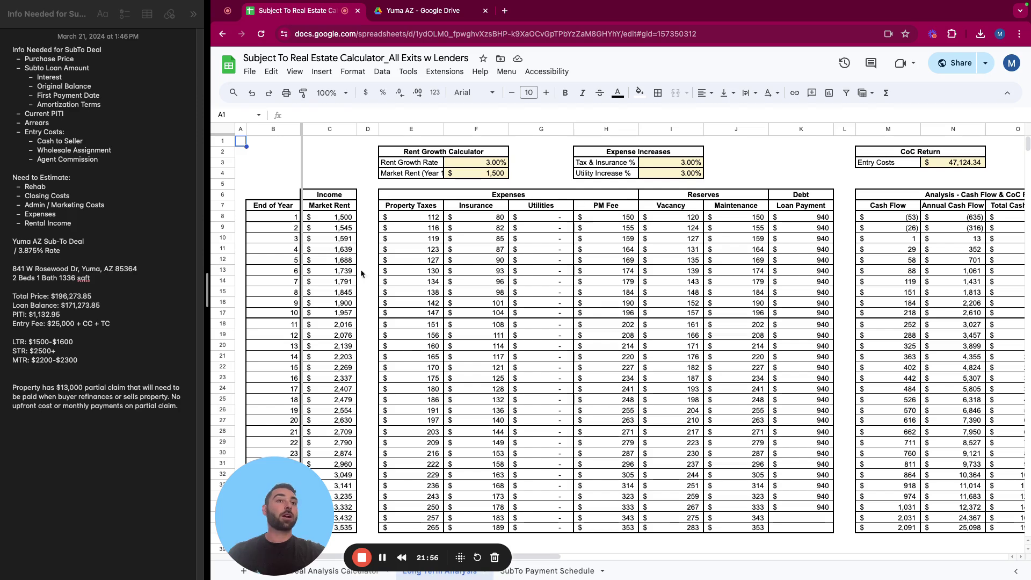
scroll(333, 247, down, 3)
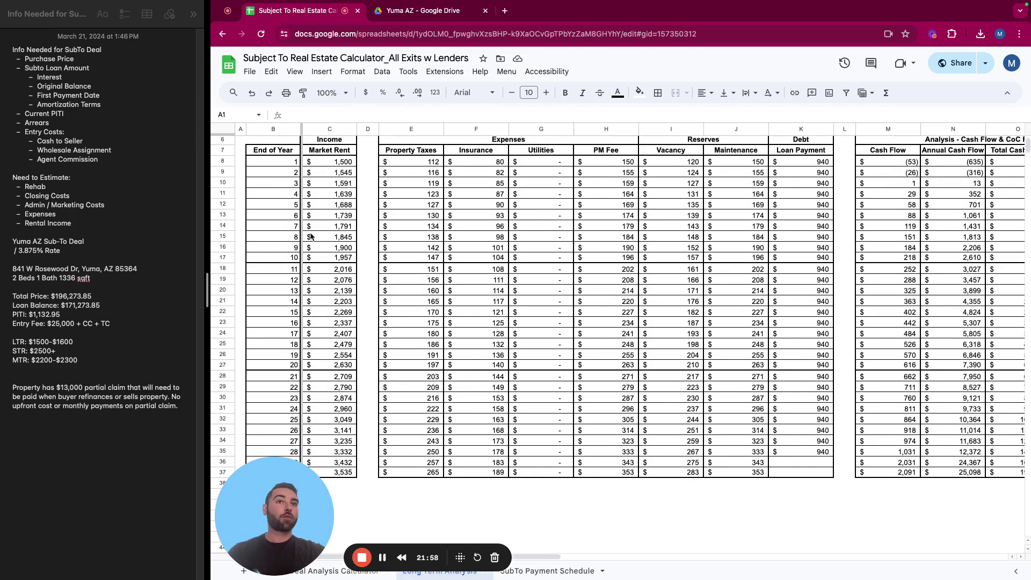
drag(536, 556, 609, 340)
drag(607, 250, 619, 368)
click(612, 462)
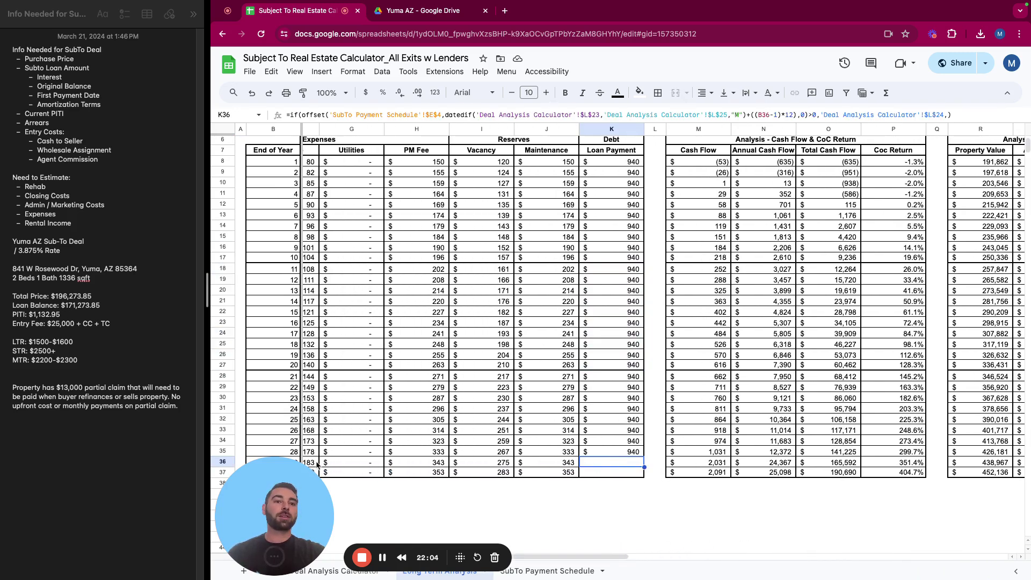
Review the final years of the original loan's amortization on the SubTo Payment Schedule sheet
click(550, 570)
scroll(542, 483, up, 3)
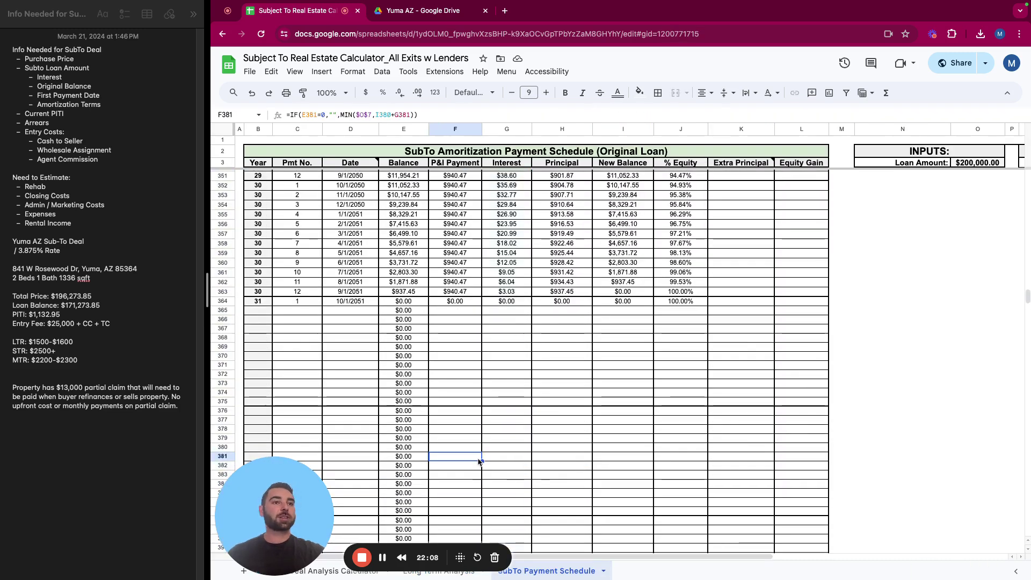